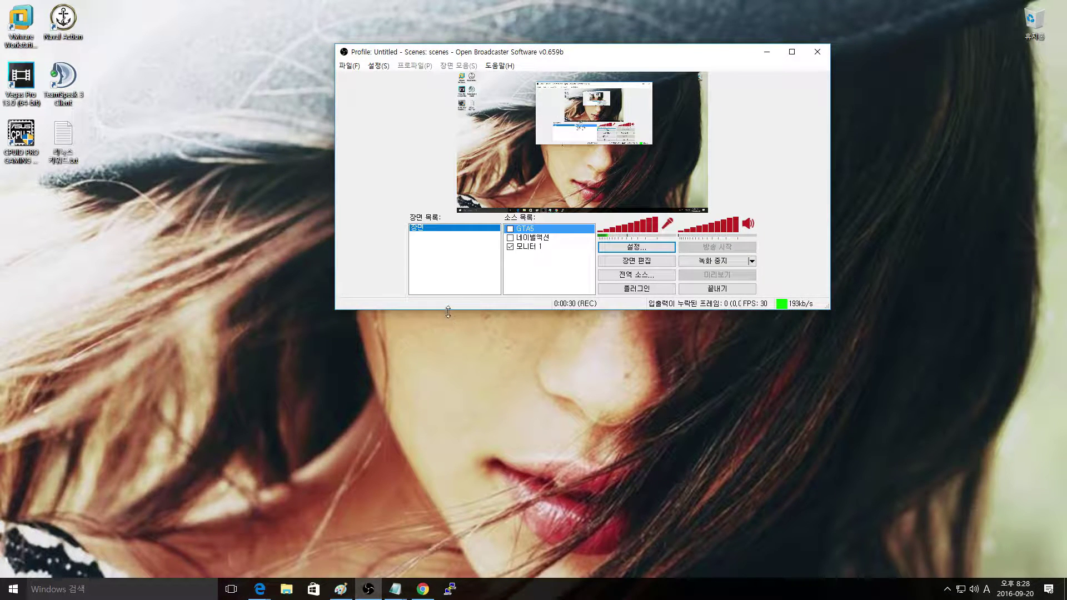
Enlarge the main window and examine the options offered for a new monitor capture source without adding it
left_click_drag(448, 313, 448, 379)
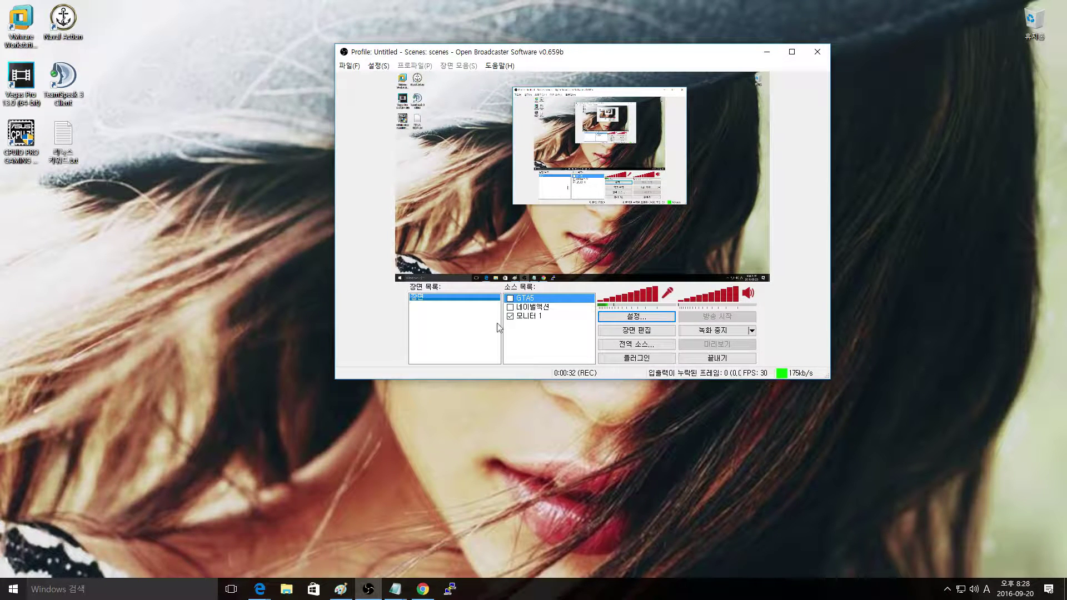
right_click(520, 336)
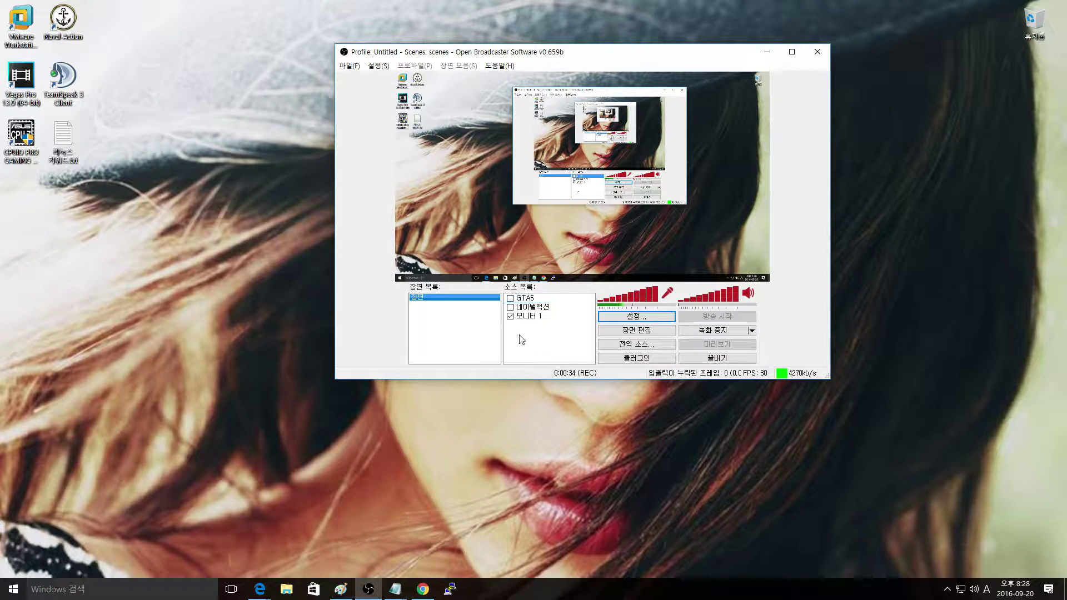
mouse_move(557, 345)
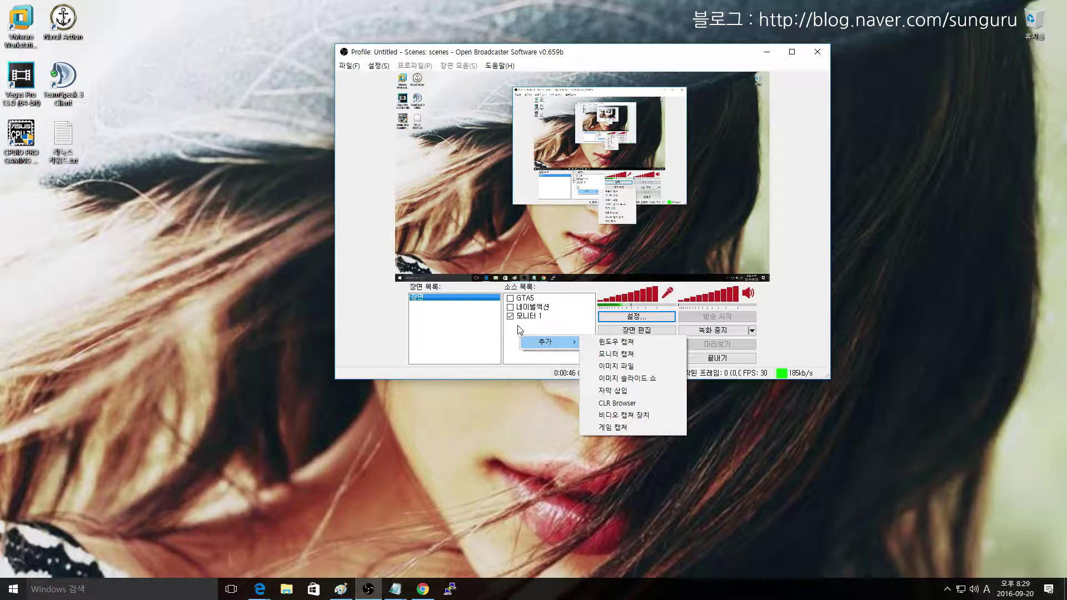
left_click(600, 357)
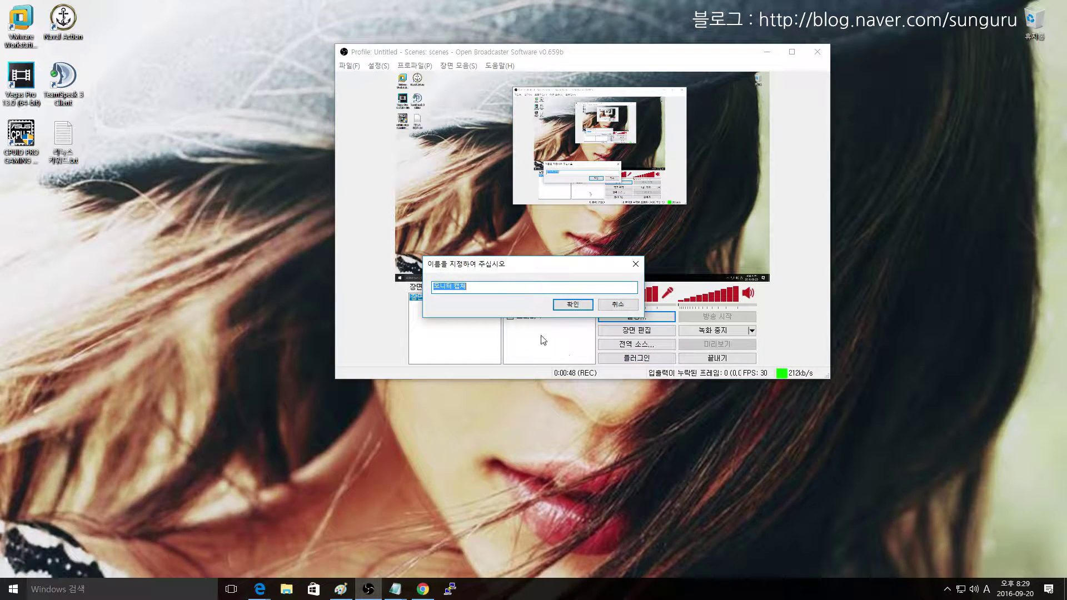
left_click(578, 304)
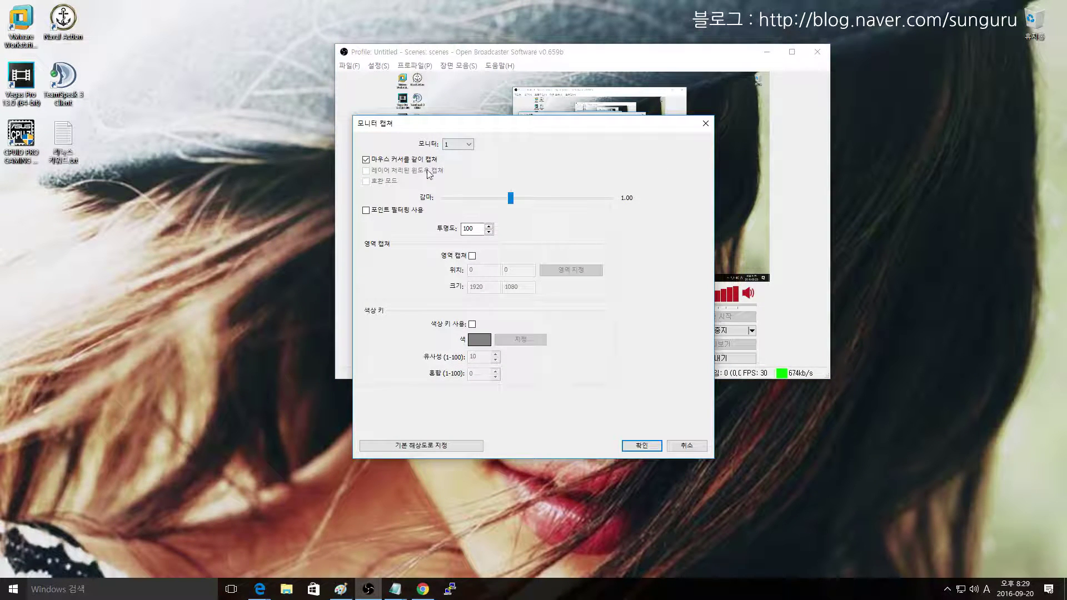
left_click(458, 145)
left_click(704, 125)
left_click(705, 126)
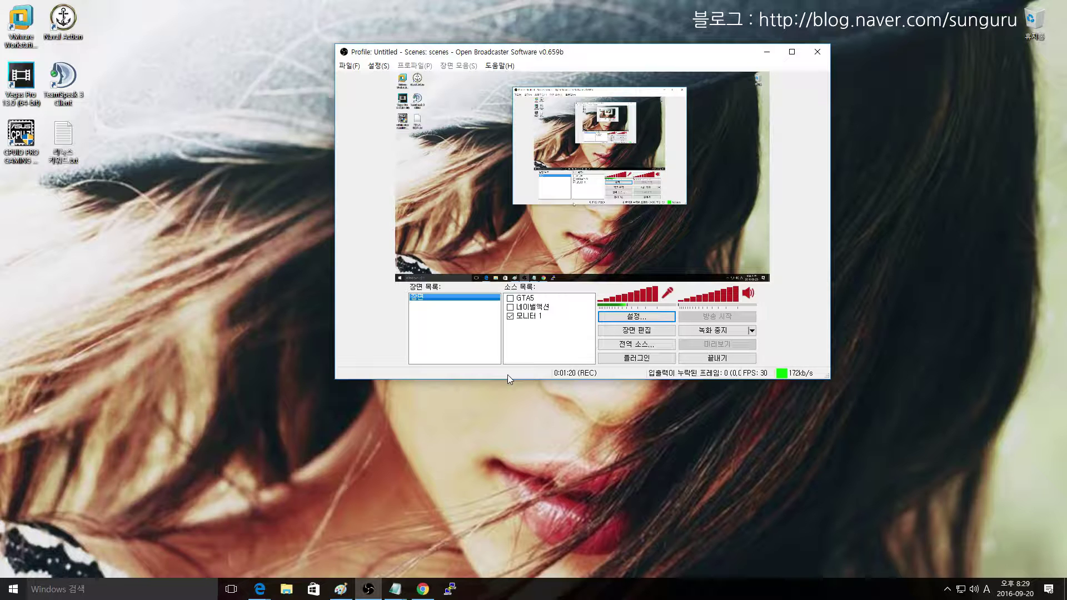
Set the video quality level (품질 기준) to 10 in the encoding settings
left_click(606, 319)
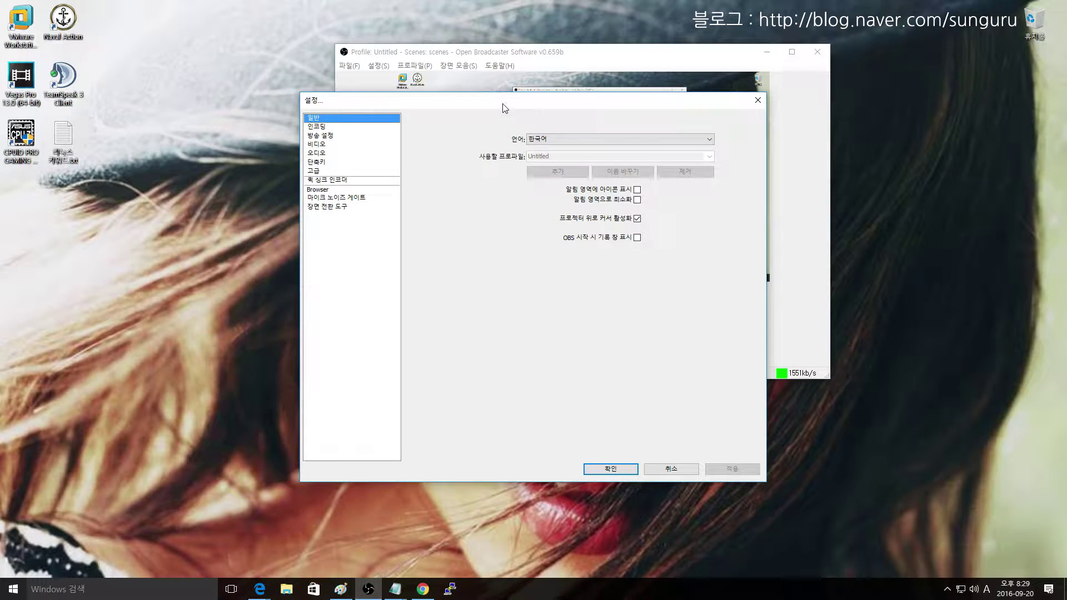
left_click_drag(505, 108, 281, 117)
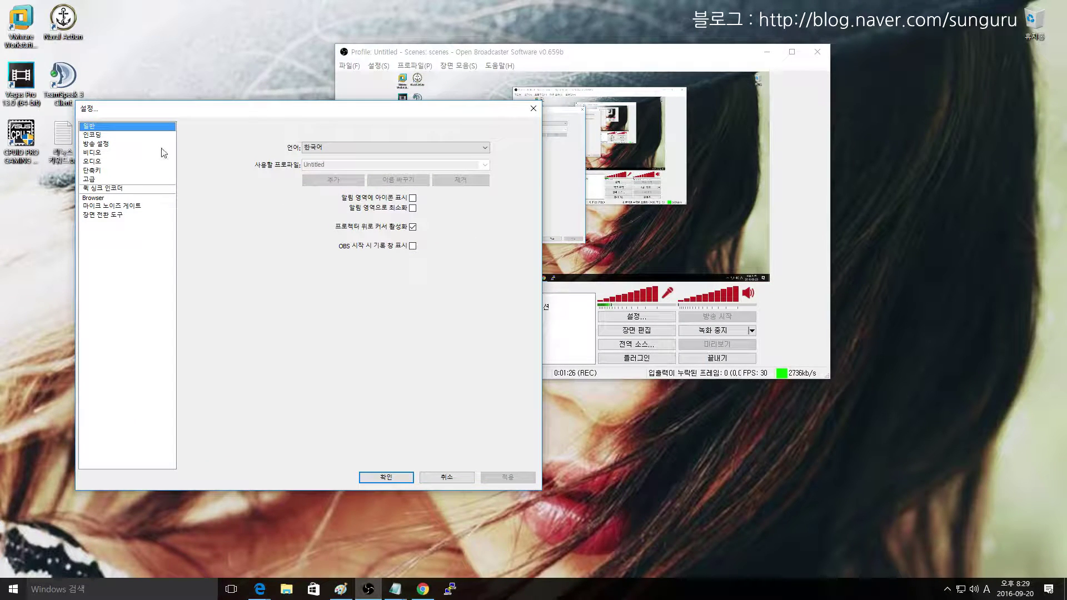
left_click(96, 136)
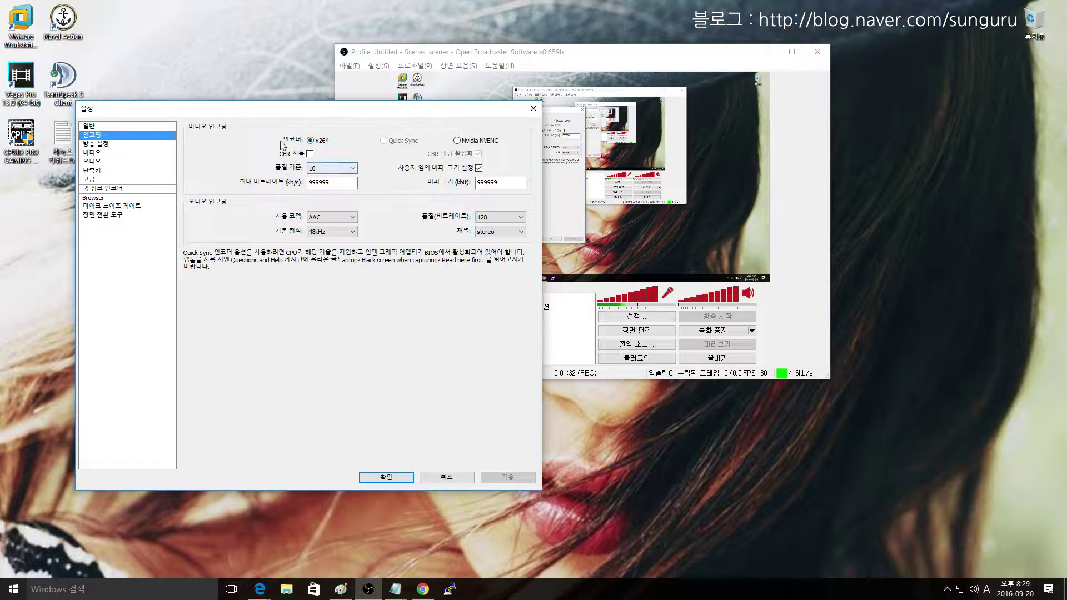
left_click(341, 171)
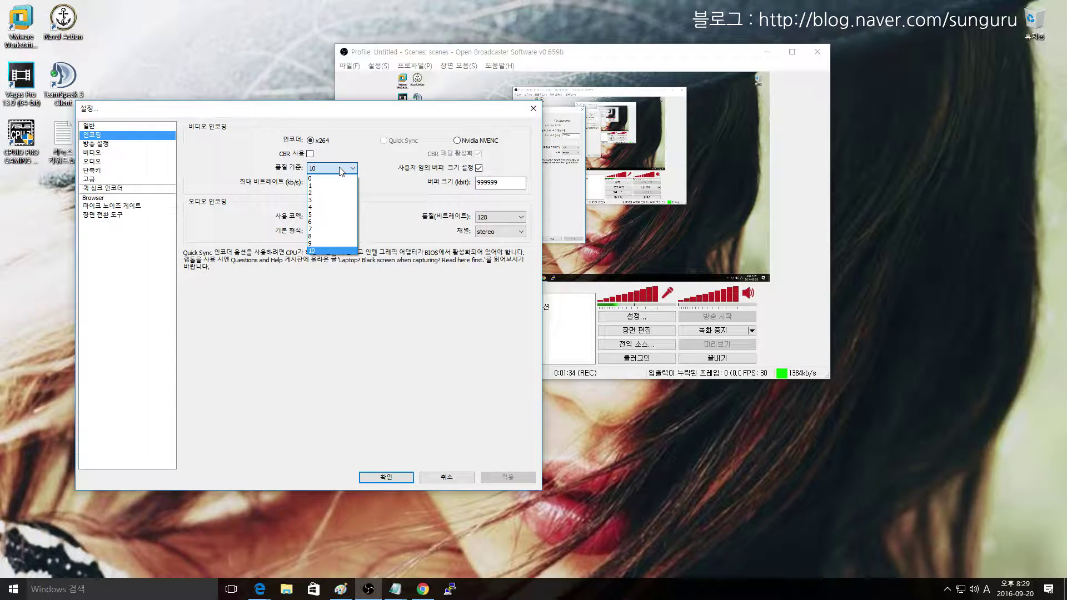
left_click(355, 164)
left_click(352, 168)
left_click(318, 251)
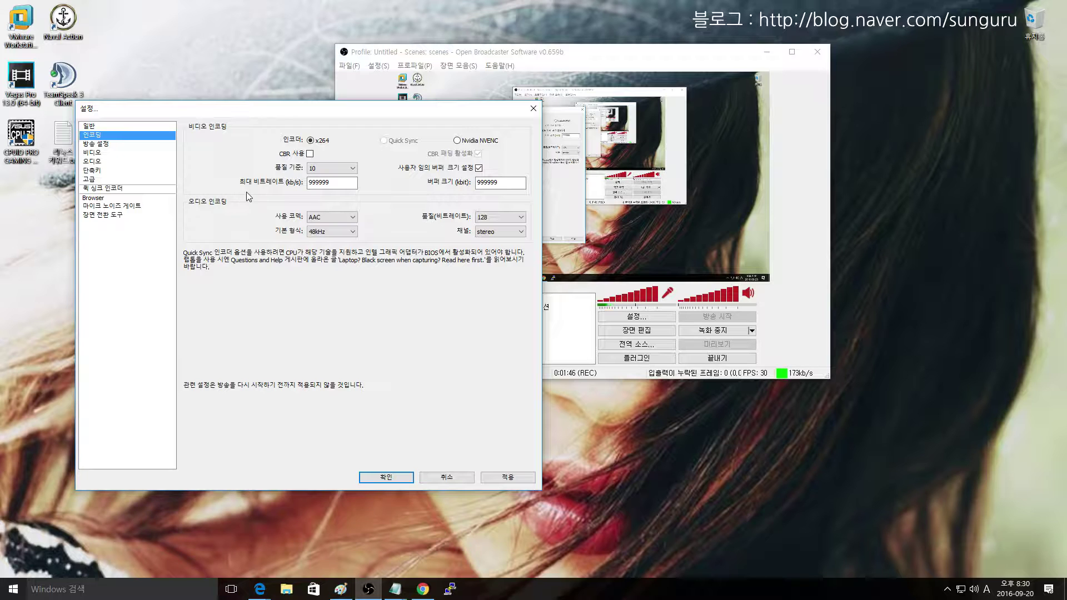
Review the maximum bitrate and custom buffer size, and save the encoding settings before moving on to the broadcast settings
mouse_move(349, 184)
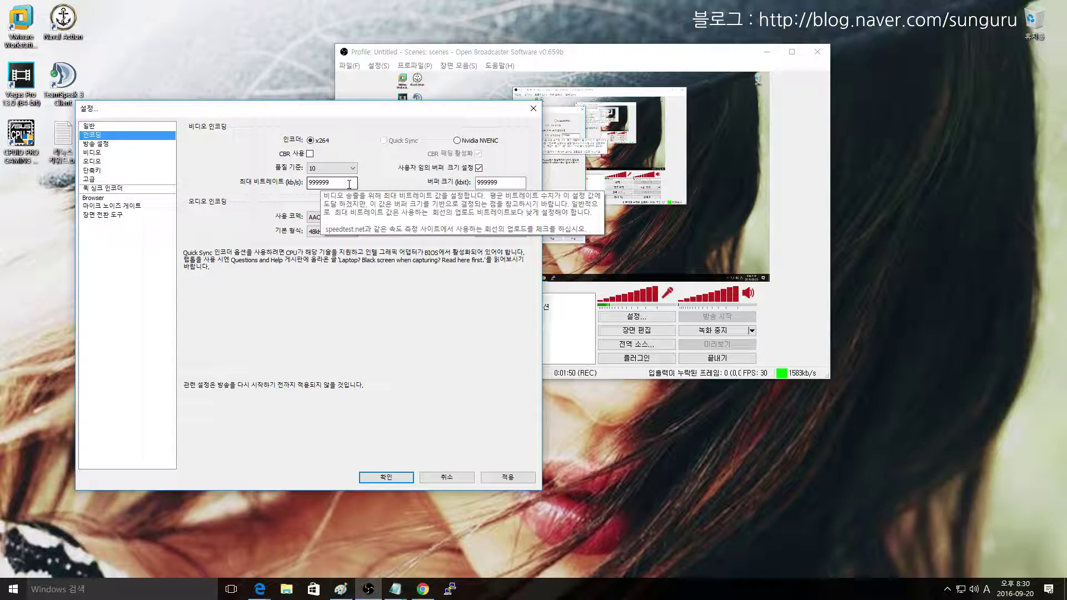
left_click_drag(318, 180, 327, 183)
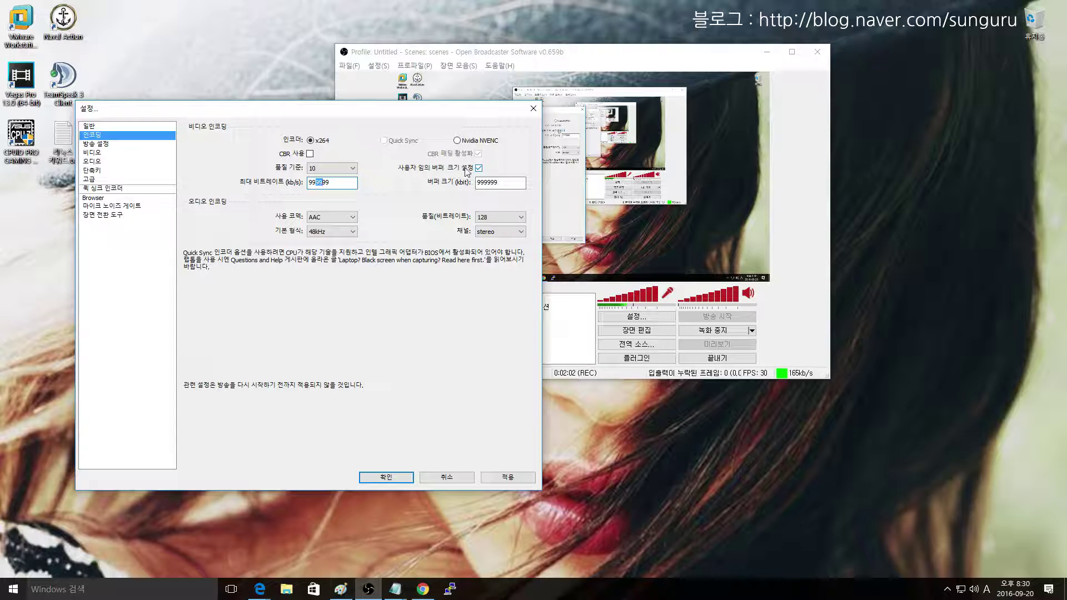
left_click(488, 183)
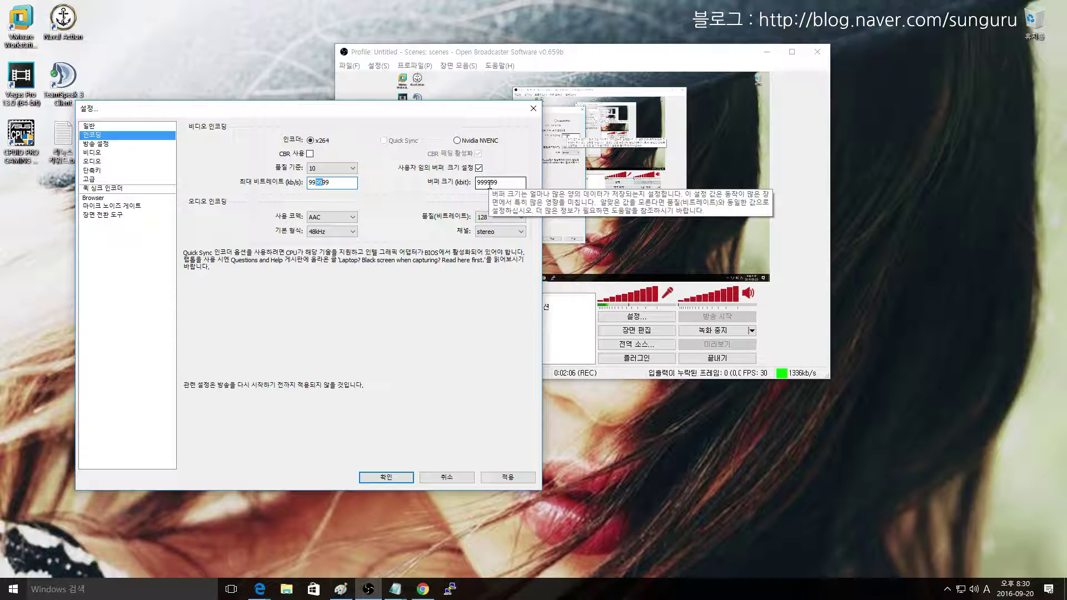
double_click(487, 183)
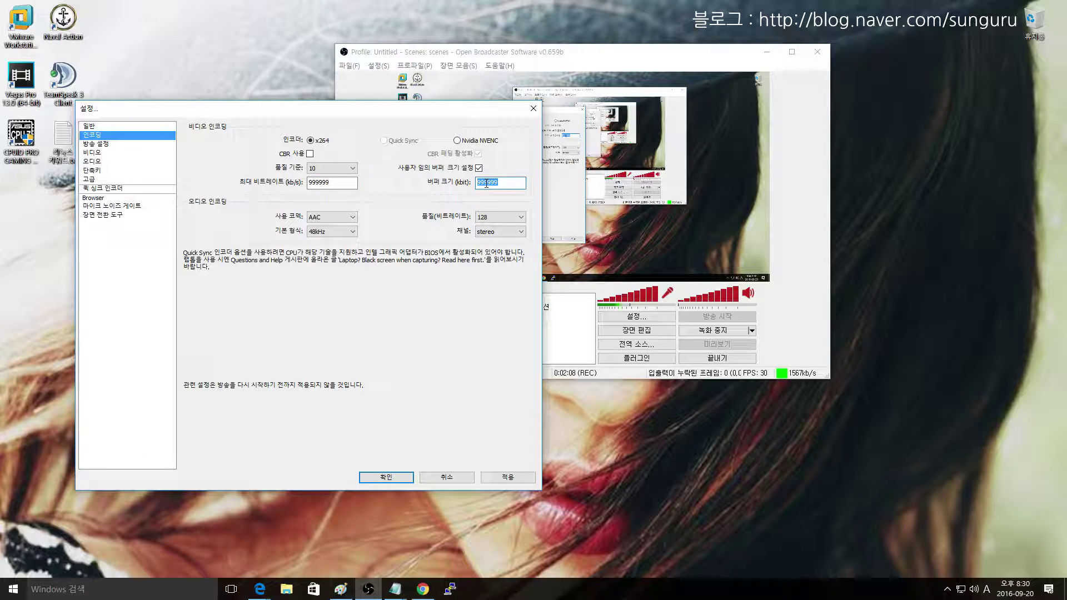
left_click(487, 184)
left_click(92, 145)
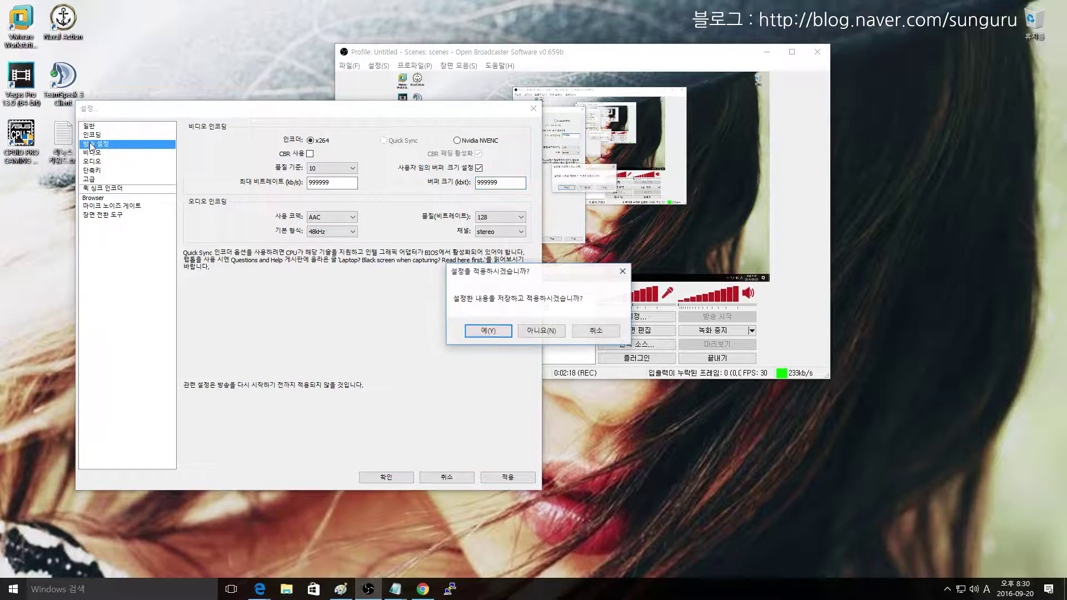
left_click(491, 333)
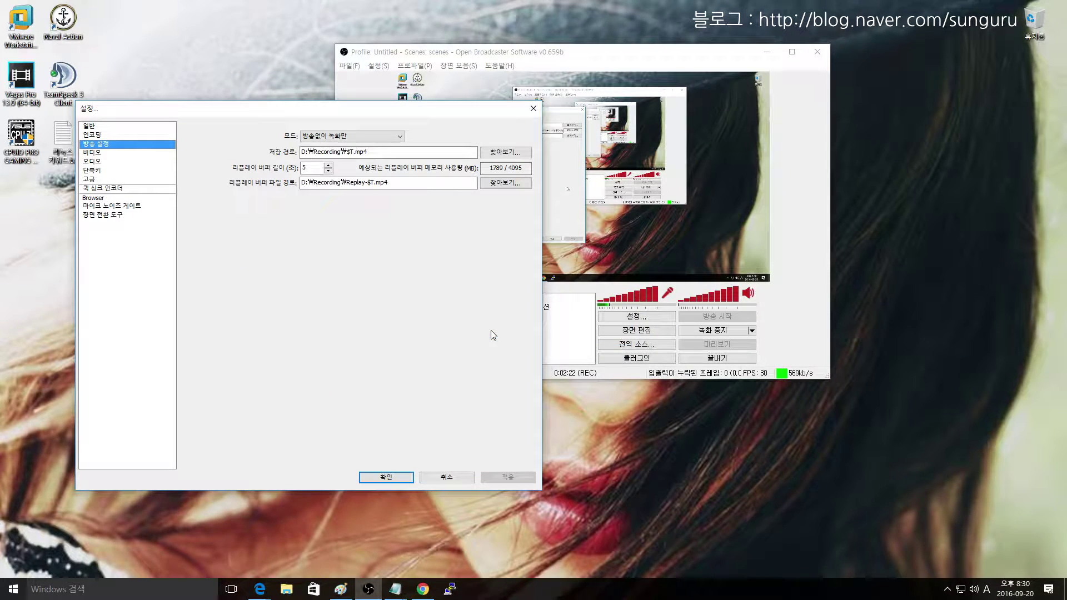
Try the live streaming mode with YouTube / YouTube Gaming as the service and Primary YouTube ingest server as the FMS URL
left_click(373, 135)
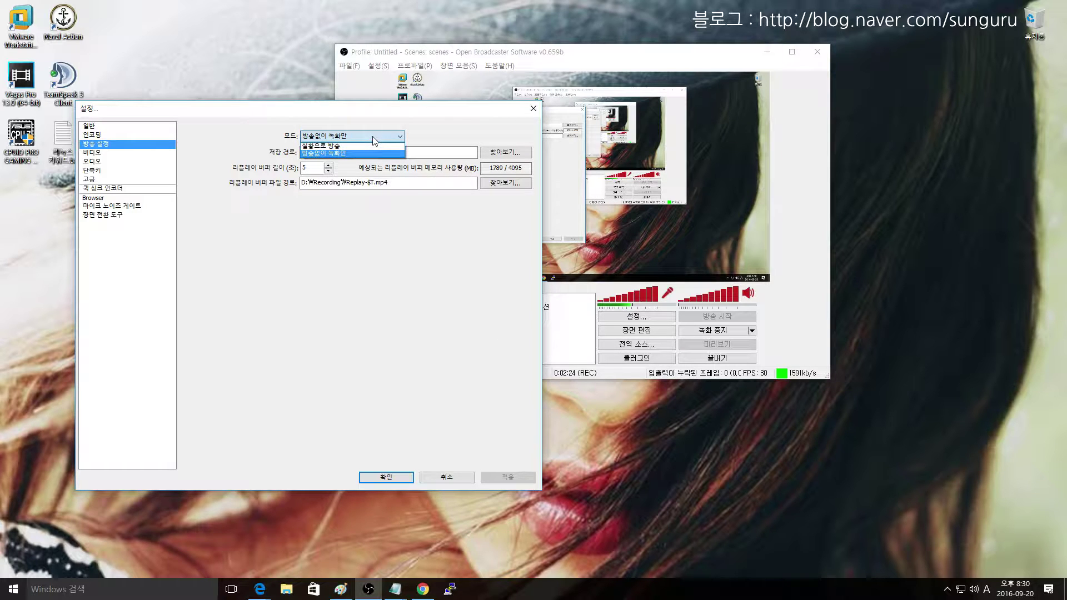
left_click(360, 145)
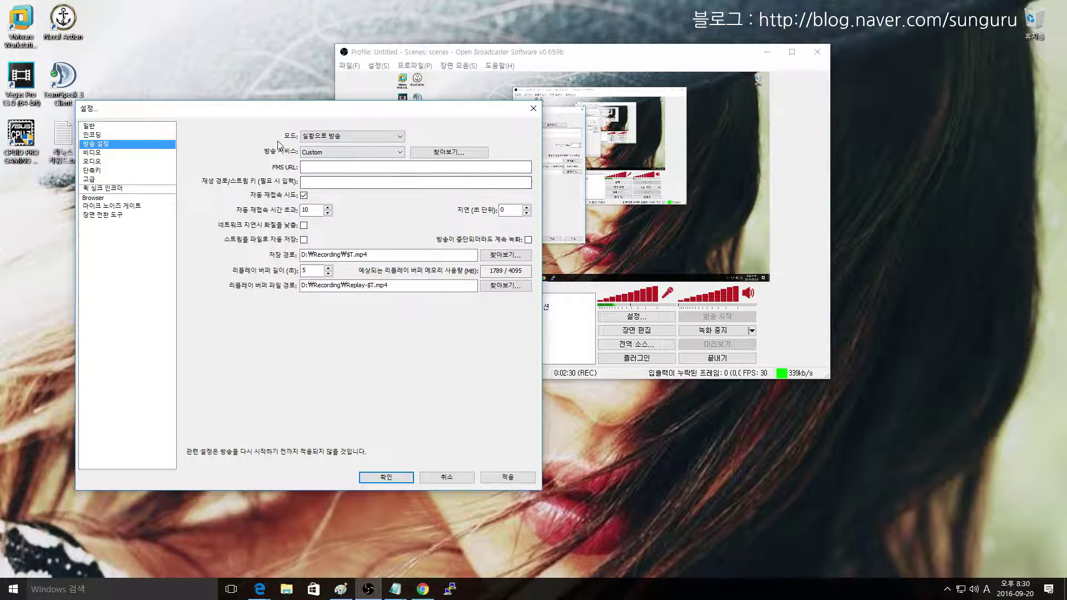
left_click(340, 153)
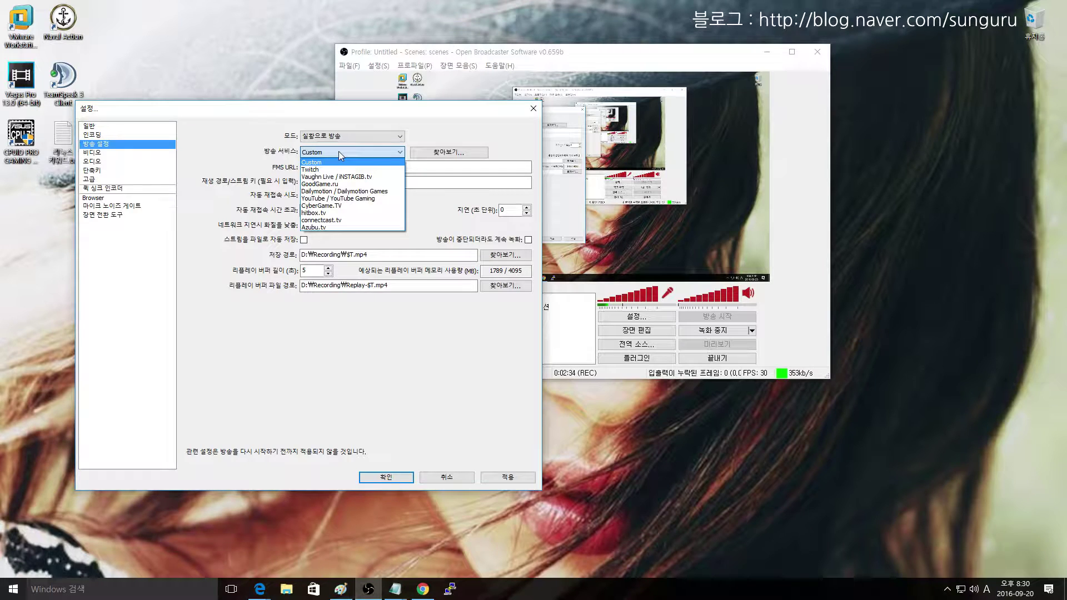
left_click(351, 199)
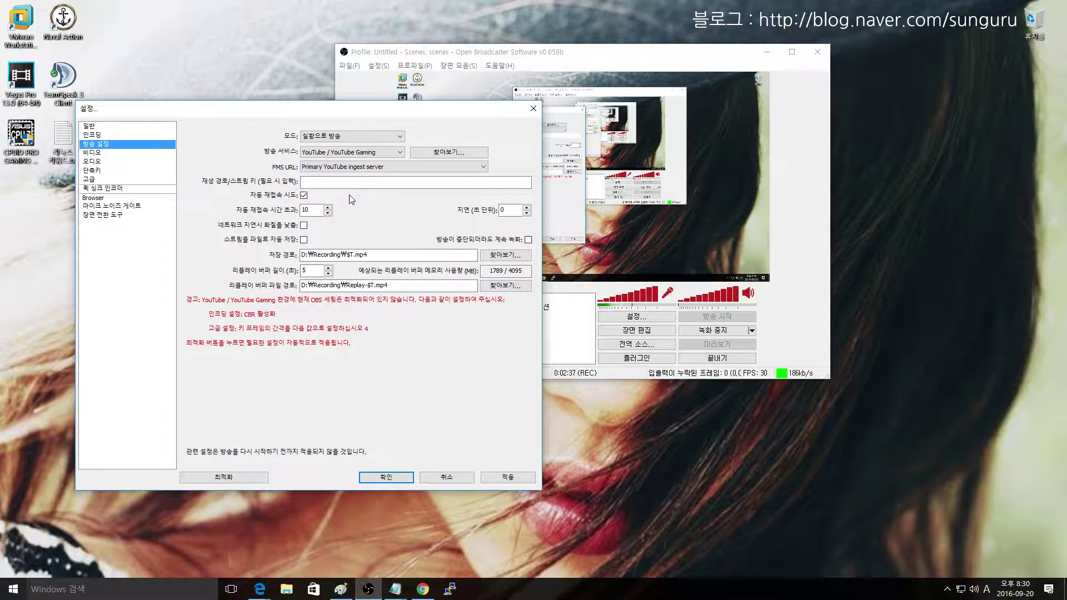
left_click(367, 166)
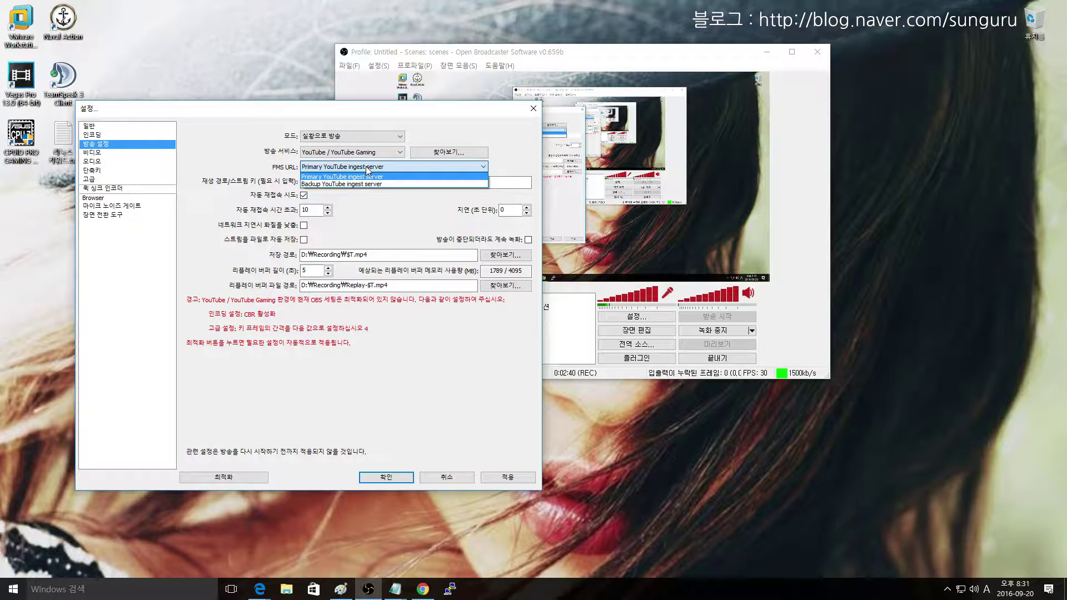
left_click(366, 176)
Set the broadcast mode to recording only (방송없이 녹화만), review the MP4 recording and replay buffer paths, and save the settings
left_click(352, 136)
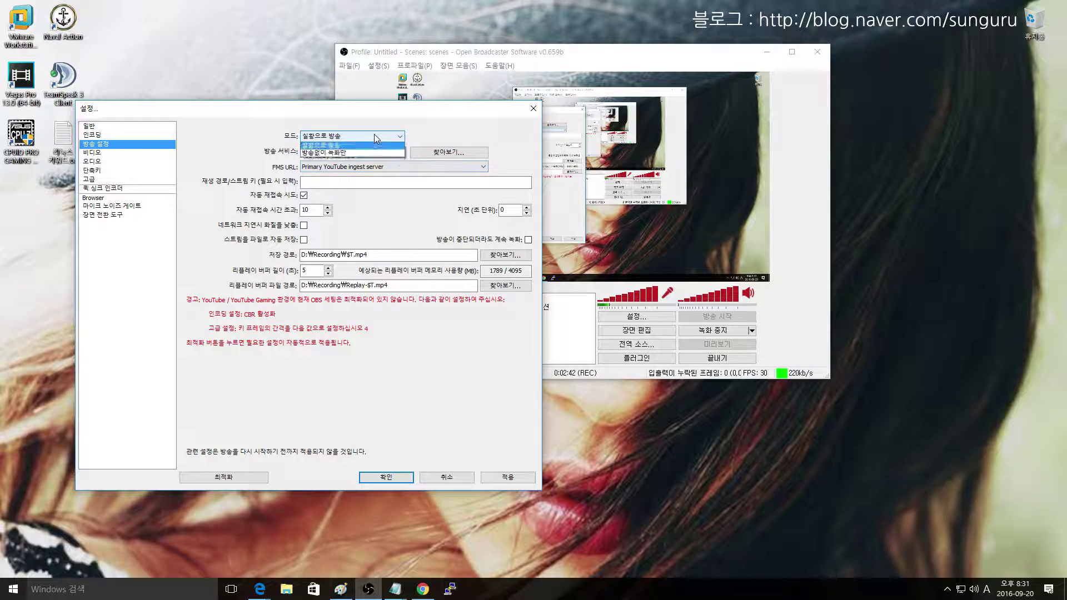
left_click(341, 156)
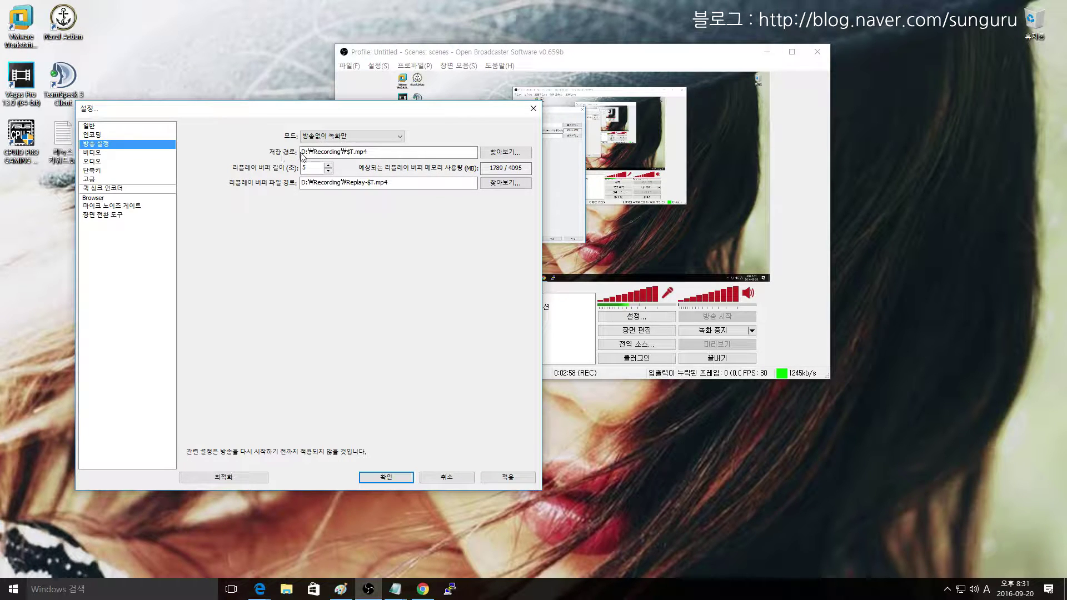
mouse_move(339, 151)
mouse_move(344, 183)
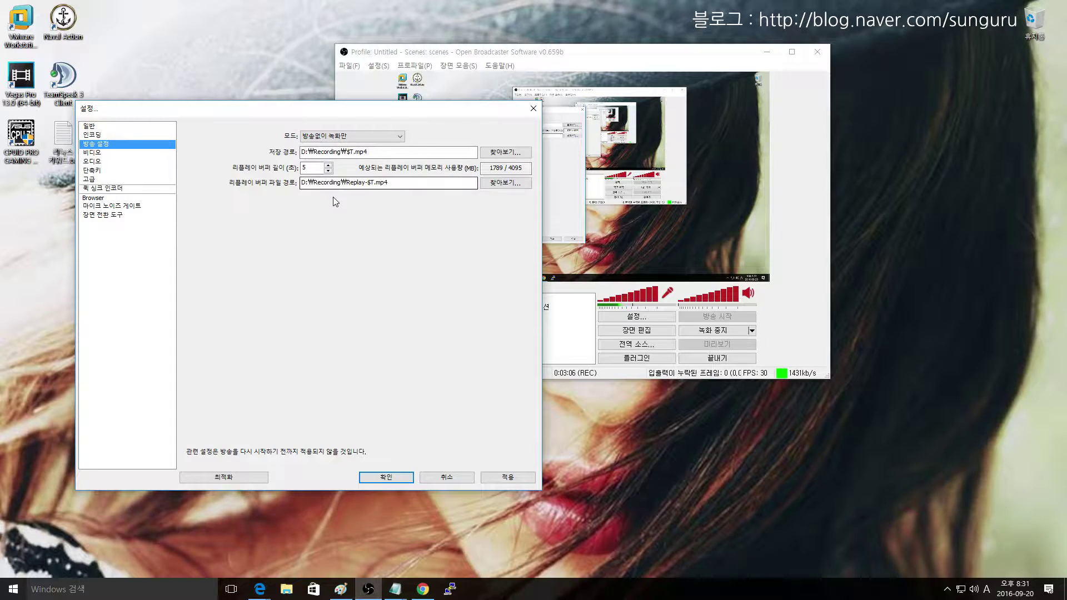
double_click(364, 153)
mouse_move(374, 182)
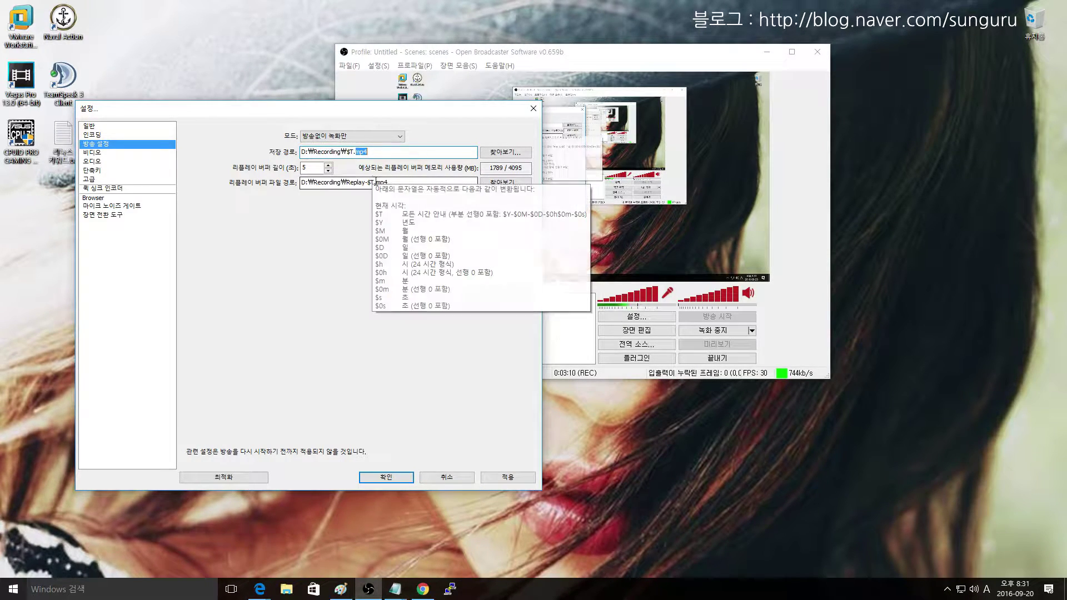
double_click(382, 183)
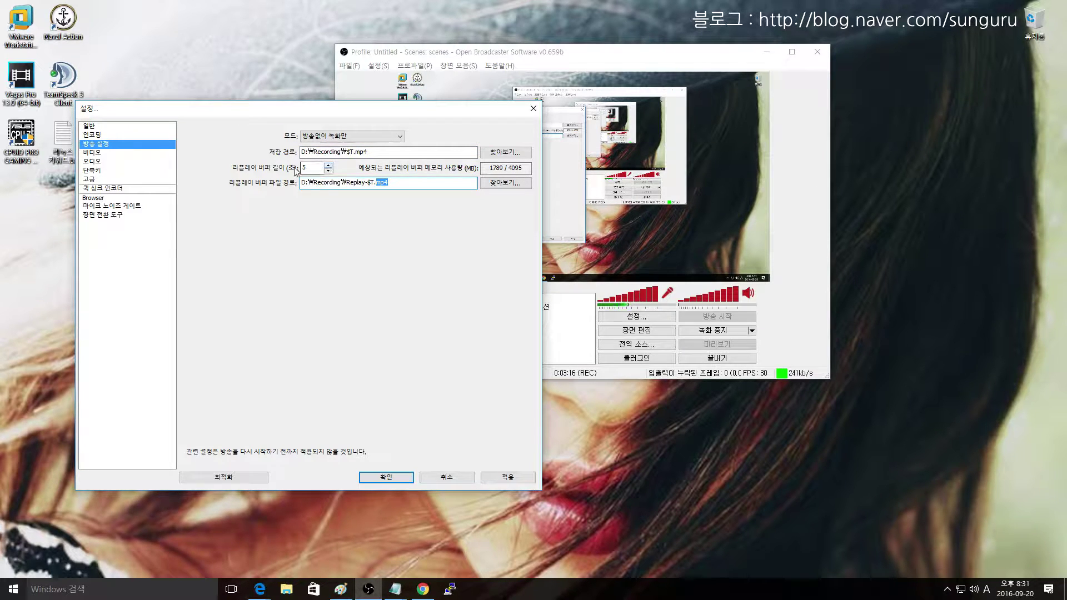
mouse_move(306, 169)
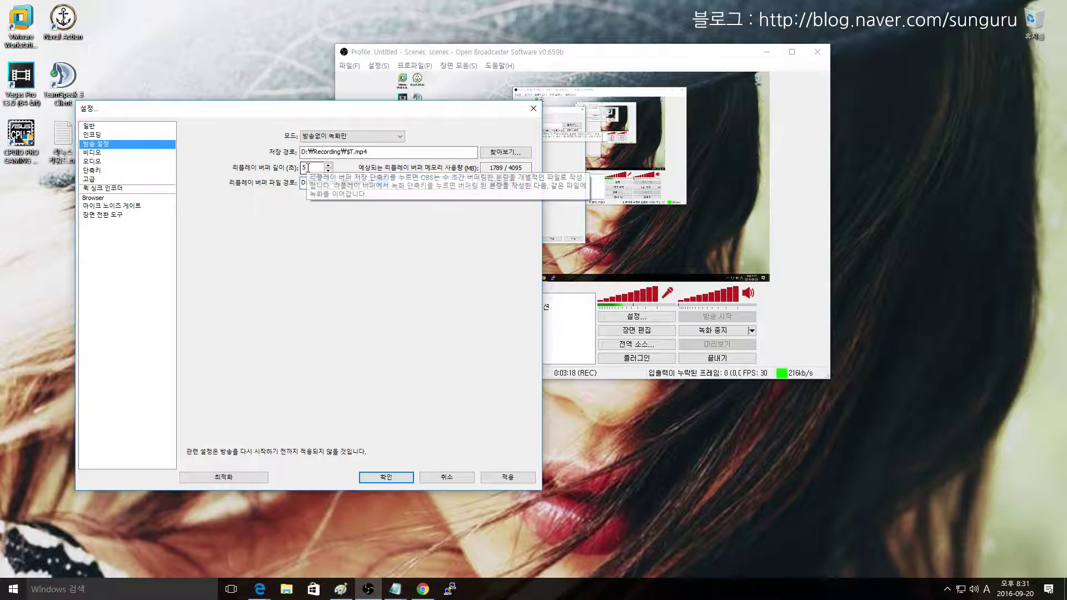
double_click(383, 182)
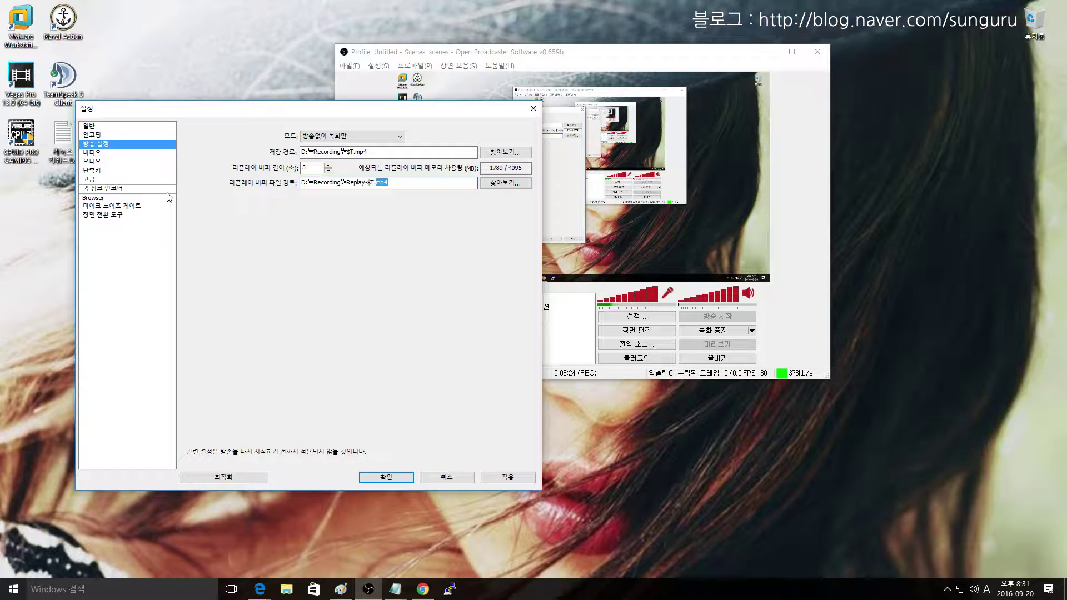
left_click(93, 154)
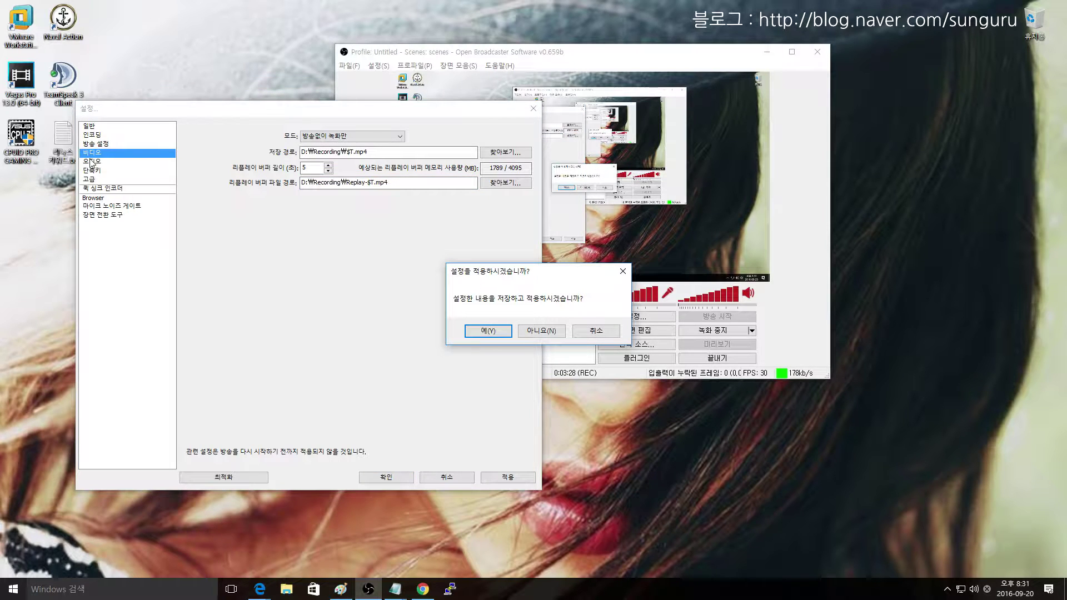
left_click(484, 330)
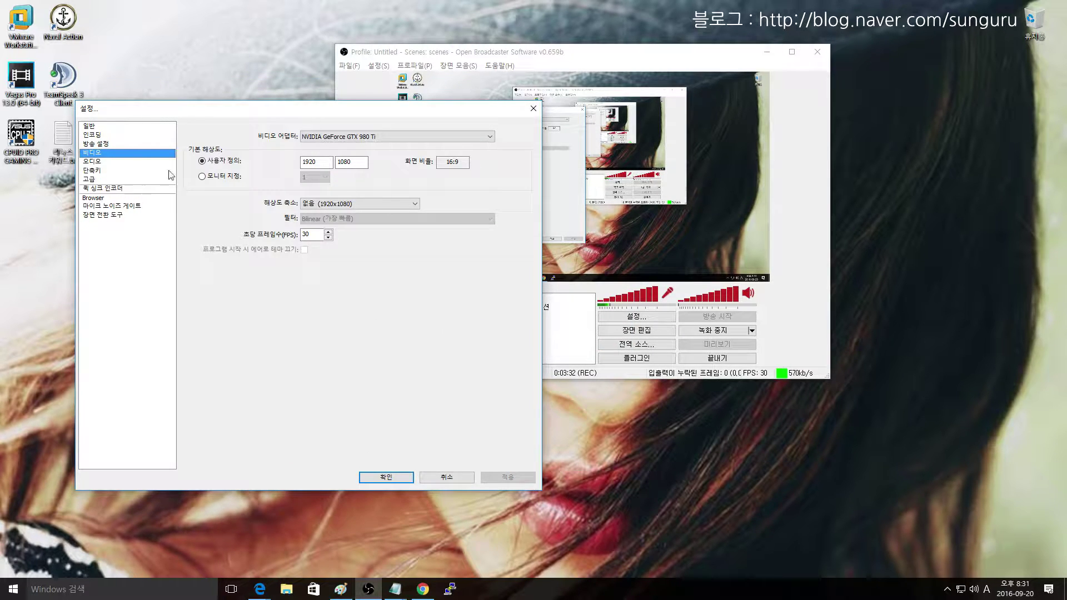
Check the video adapter choices, set the frame rate (초당 프레임수) to 40, and save the video settings before opening the audio settings
left_click(330, 139)
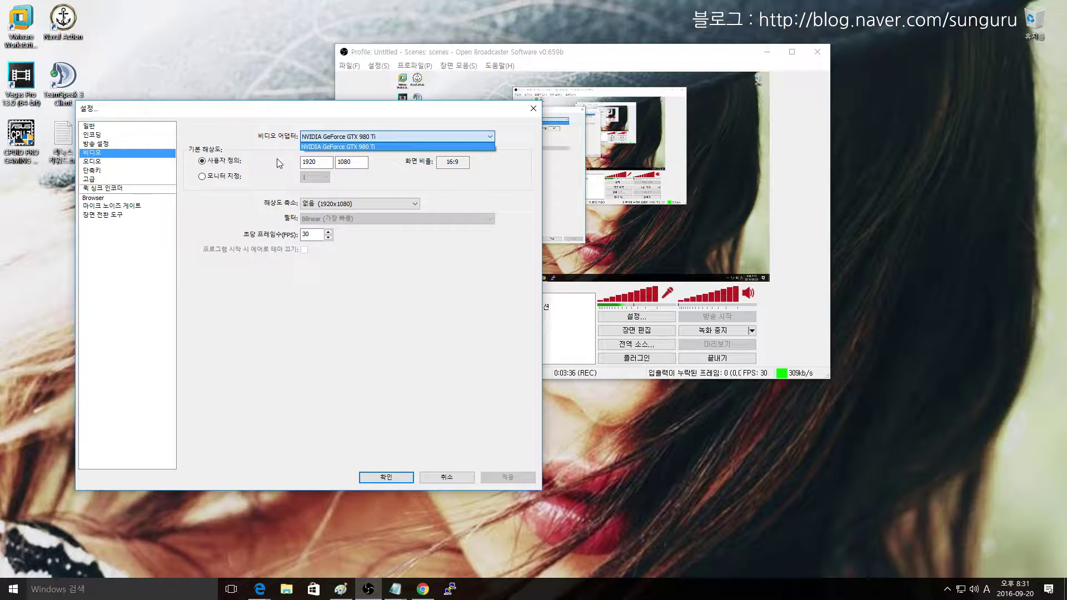
left_click(245, 157)
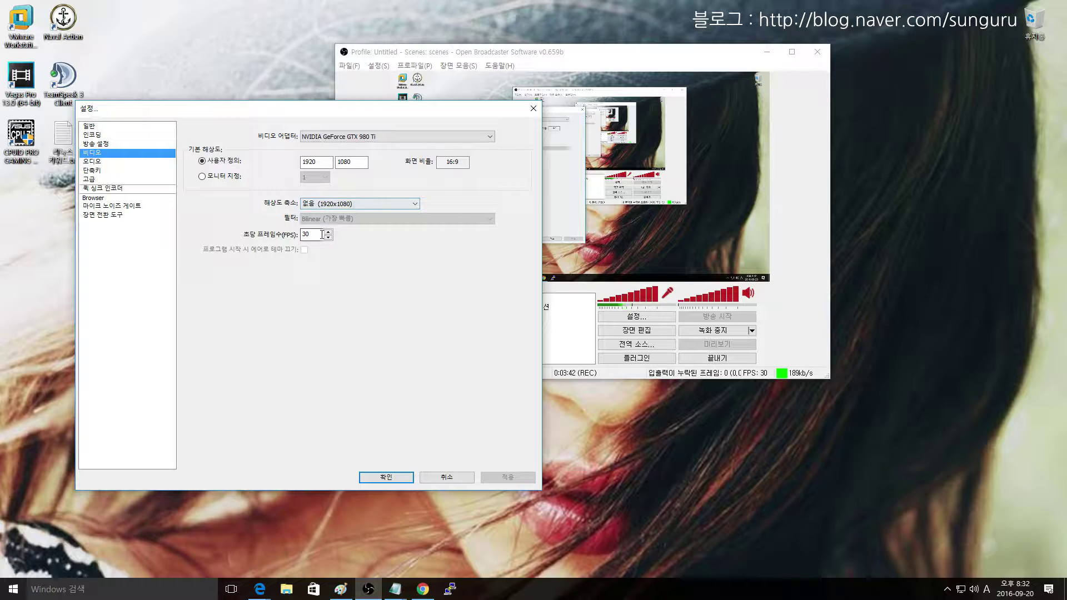
left_click_drag(324, 234, 263, 235)
type("60")
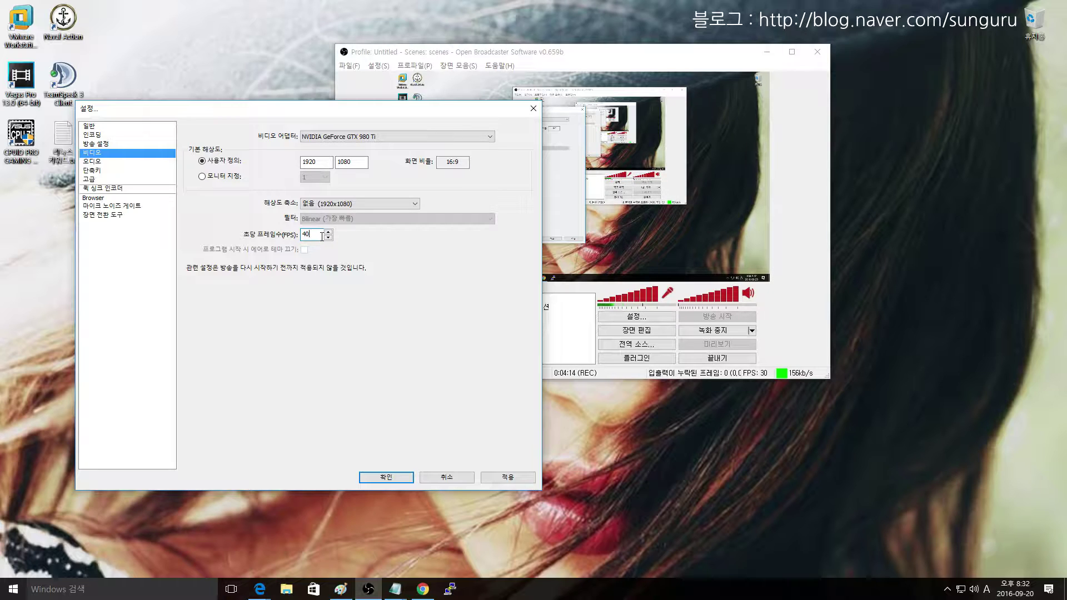
left_click(106, 161)
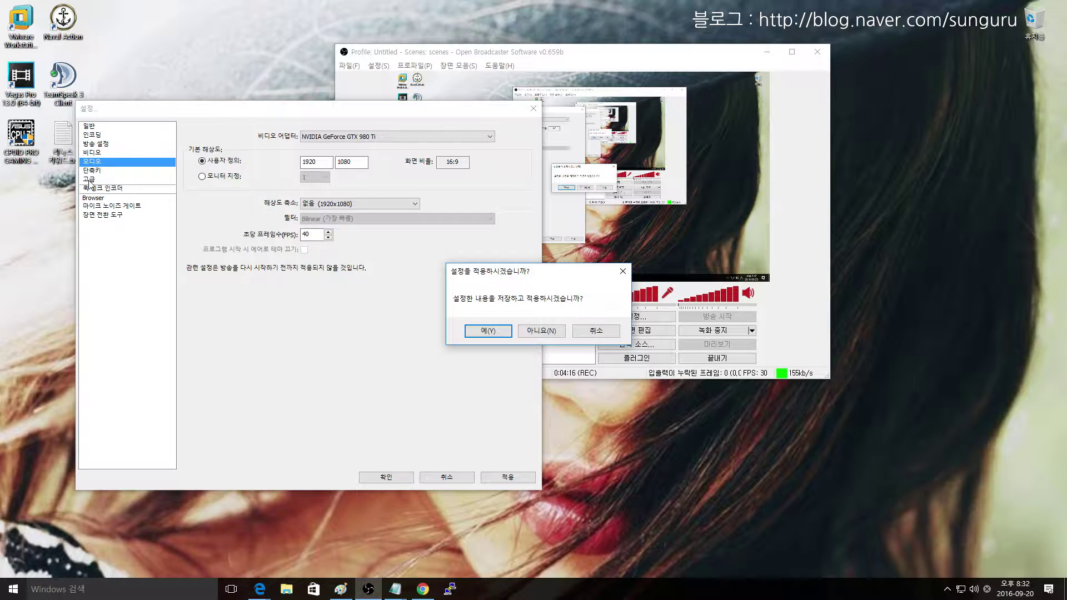
left_click(500, 333)
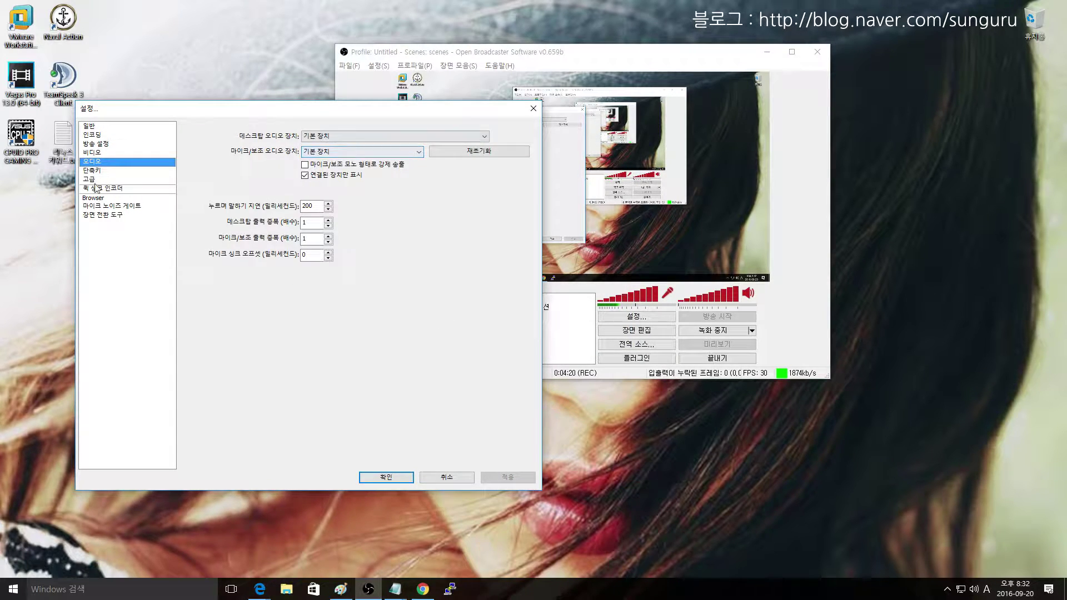
Review the recording start and stop hotkeys, and set the process priority (프로세스 우선순위) to 높음 in the advanced settings and apply it
left_click(92, 171)
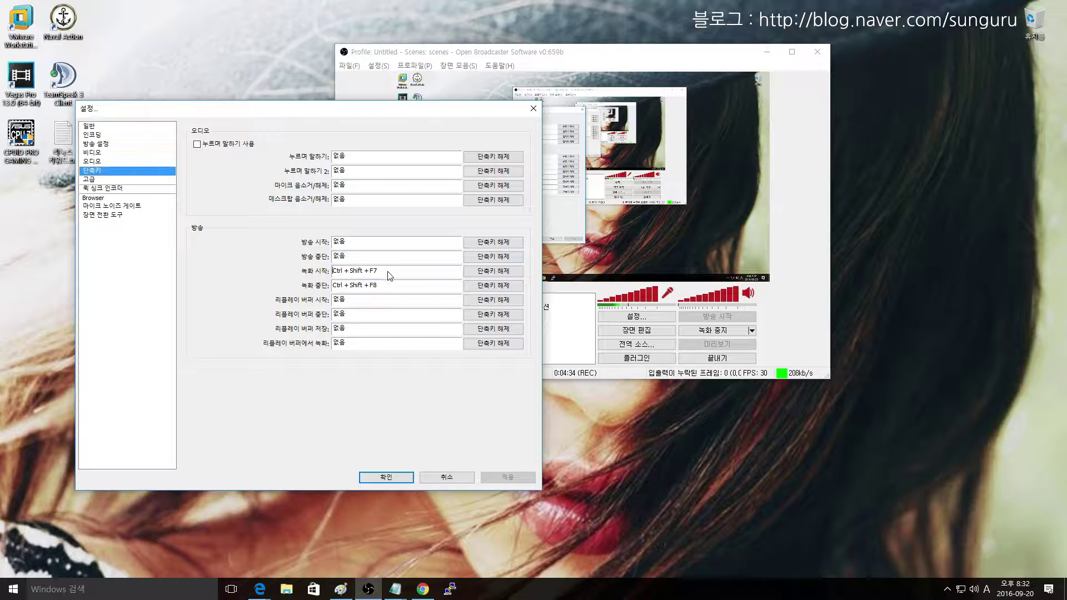
left_click(390, 289)
left_click(113, 180)
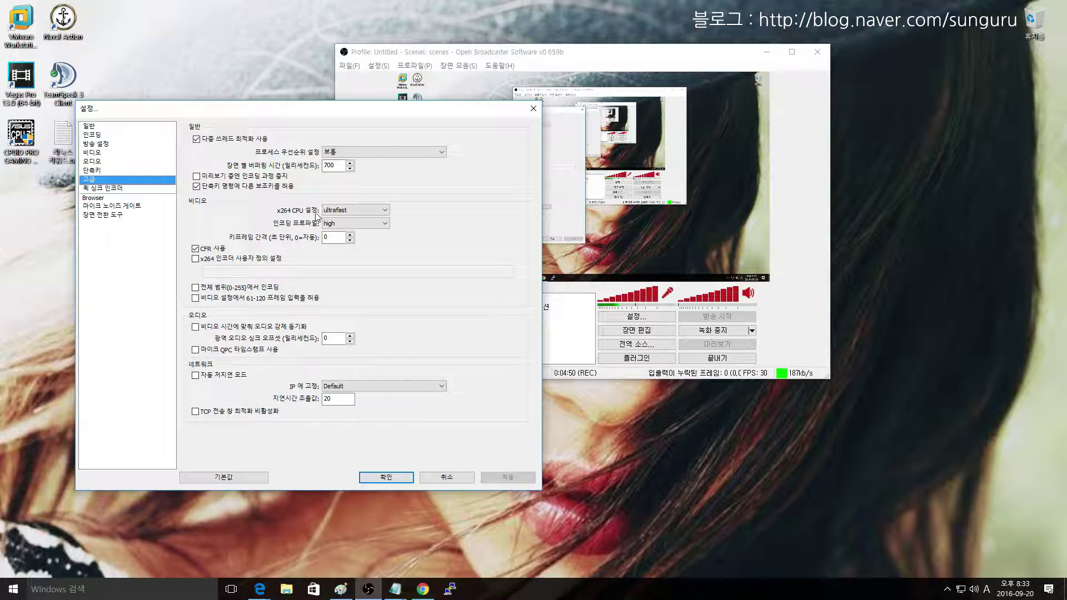
mouse_move(357, 214)
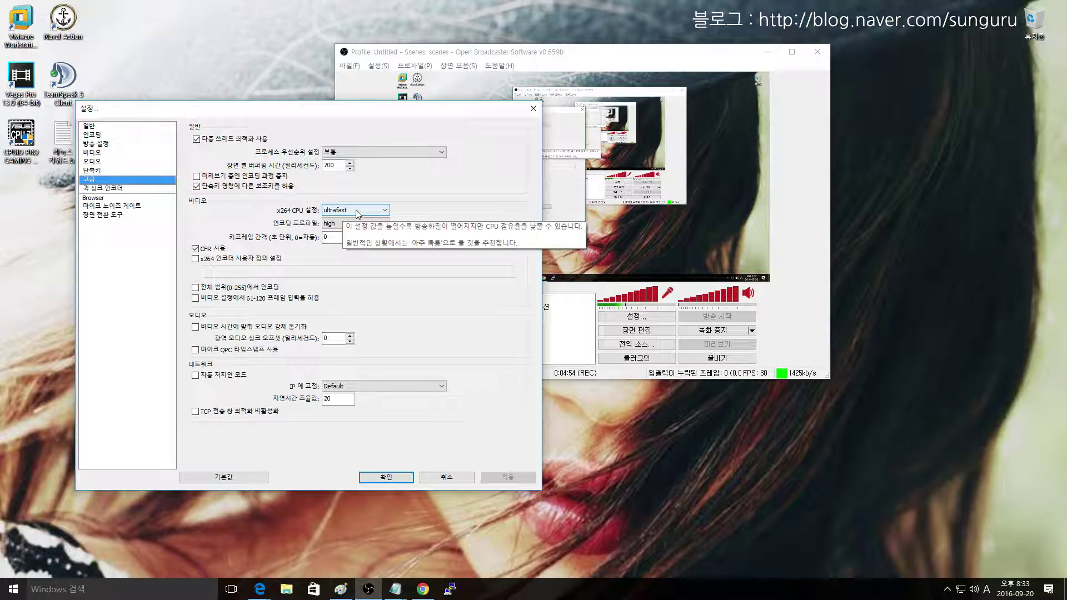
left_click(375, 152)
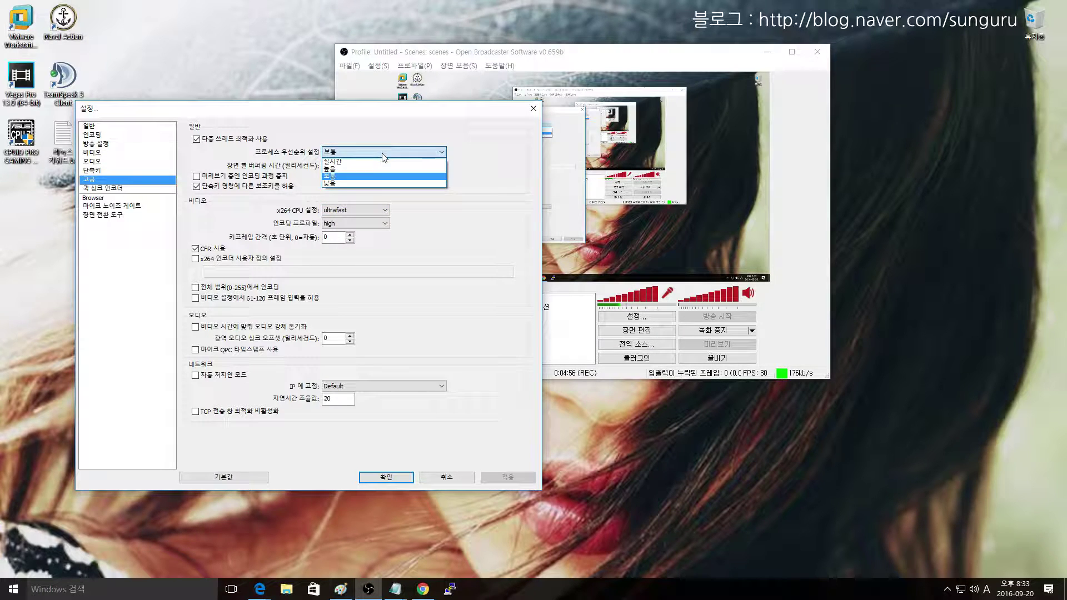
left_click(371, 166)
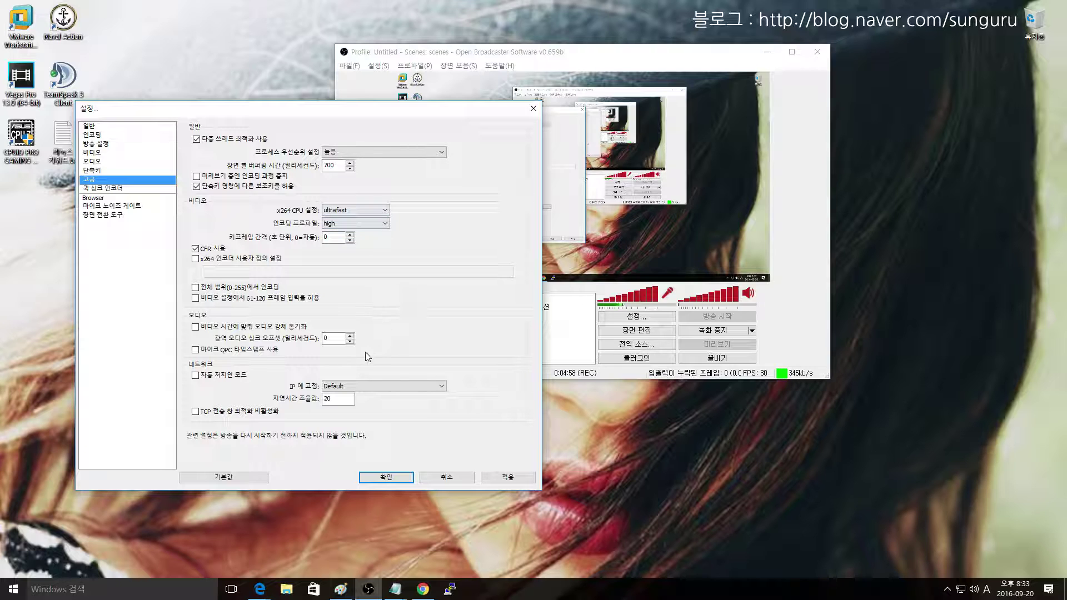
left_click(493, 482)
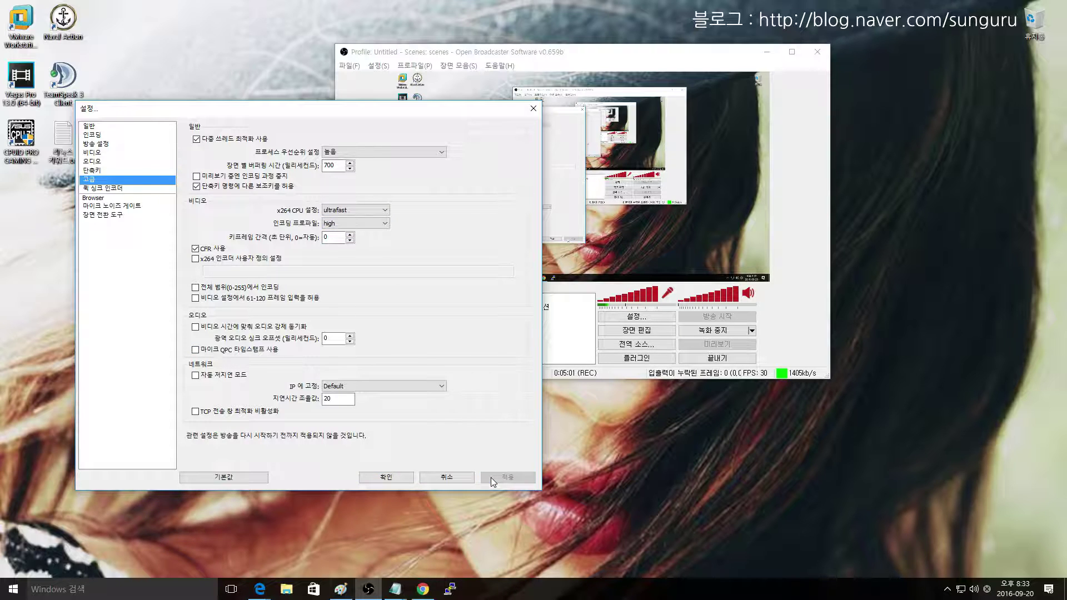
Look through the Quick Sync encoder, Browser, microphone noise gate and scene switcher settings
left_click(102, 189)
left_click(97, 198)
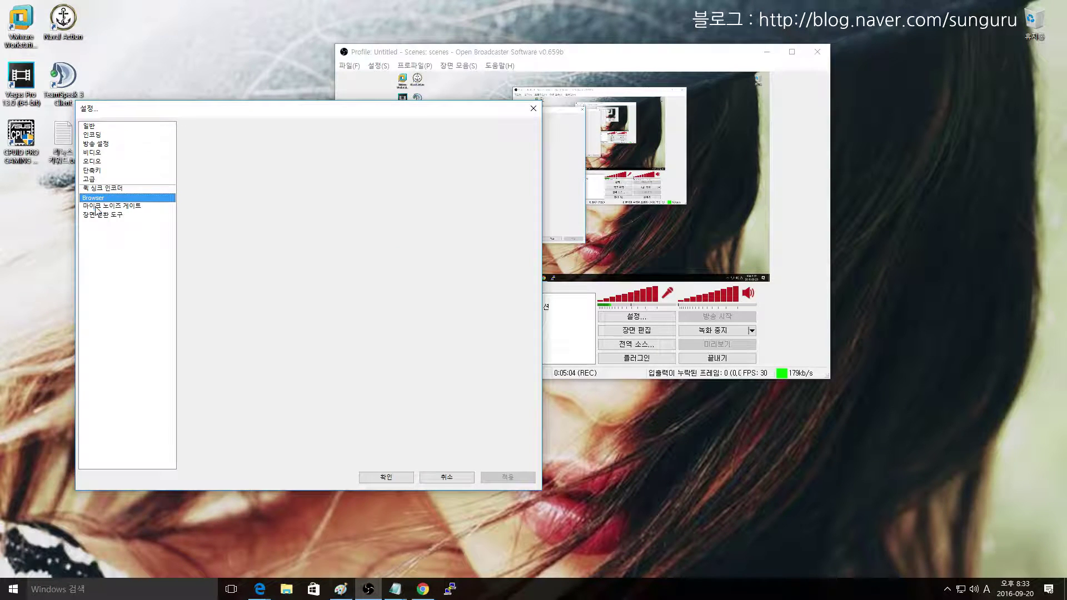
left_click(96, 207)
left_click(98, 215)
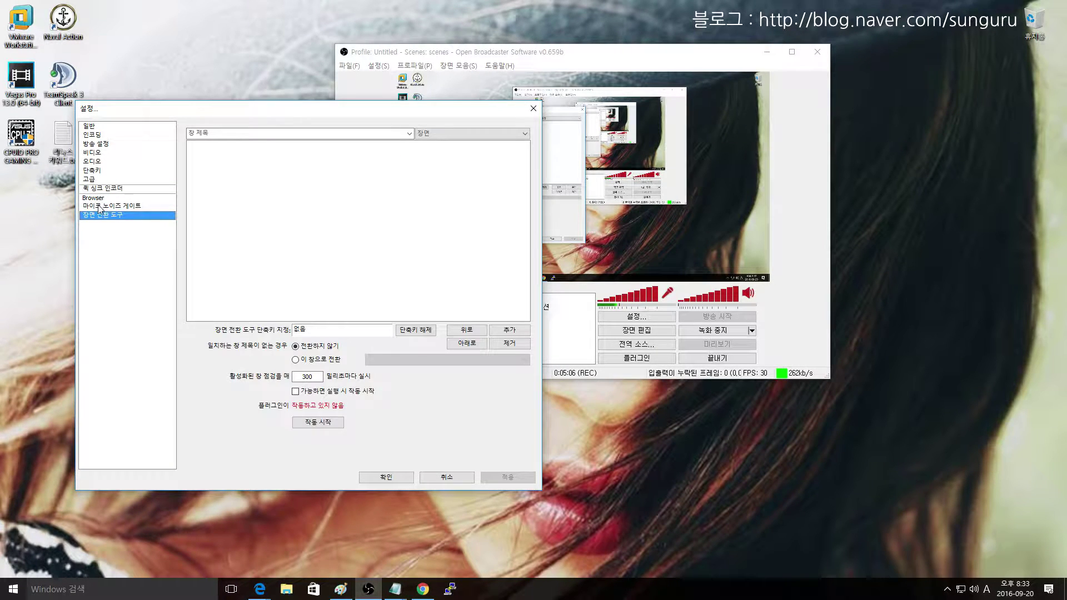
left_click(99, 206)
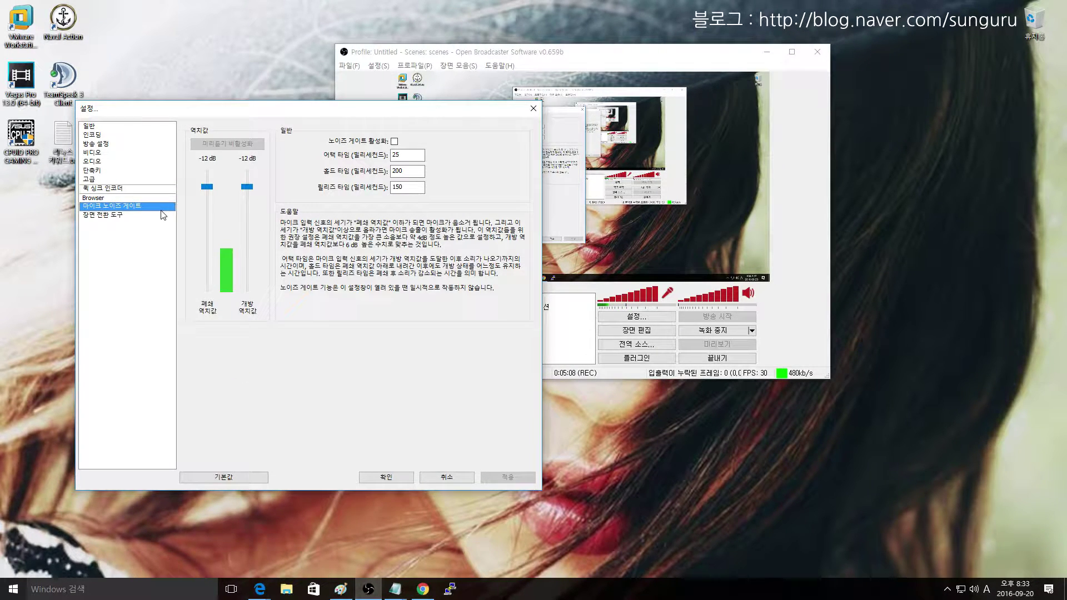
left_click(106, 189)
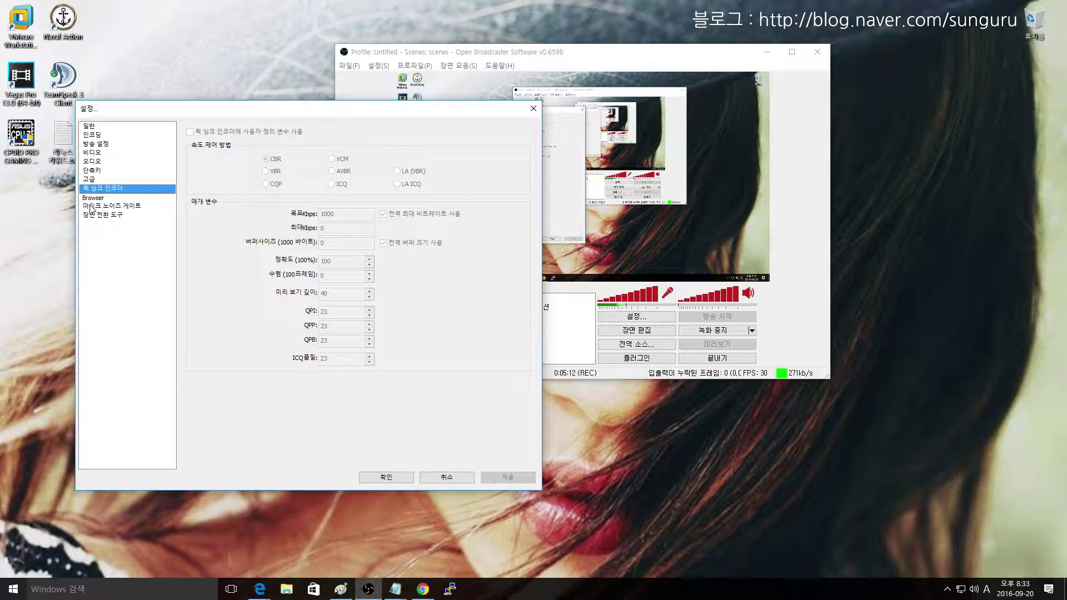
left_click(89, 182)
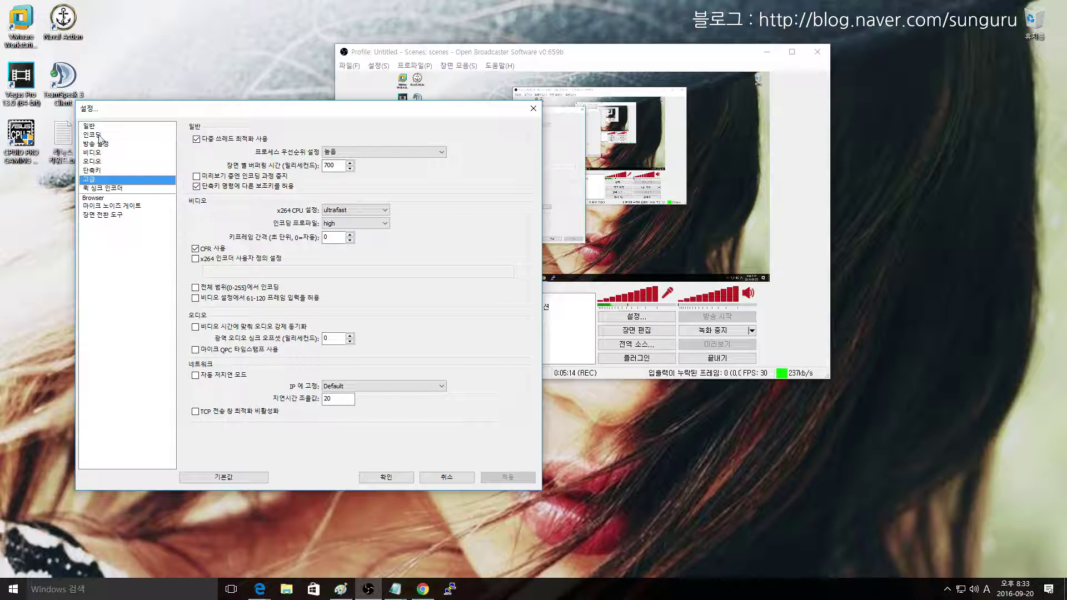
Recheck the encoding quality, recording save path, video frame rate, audio and hotkey settings
left_click(99, 136)
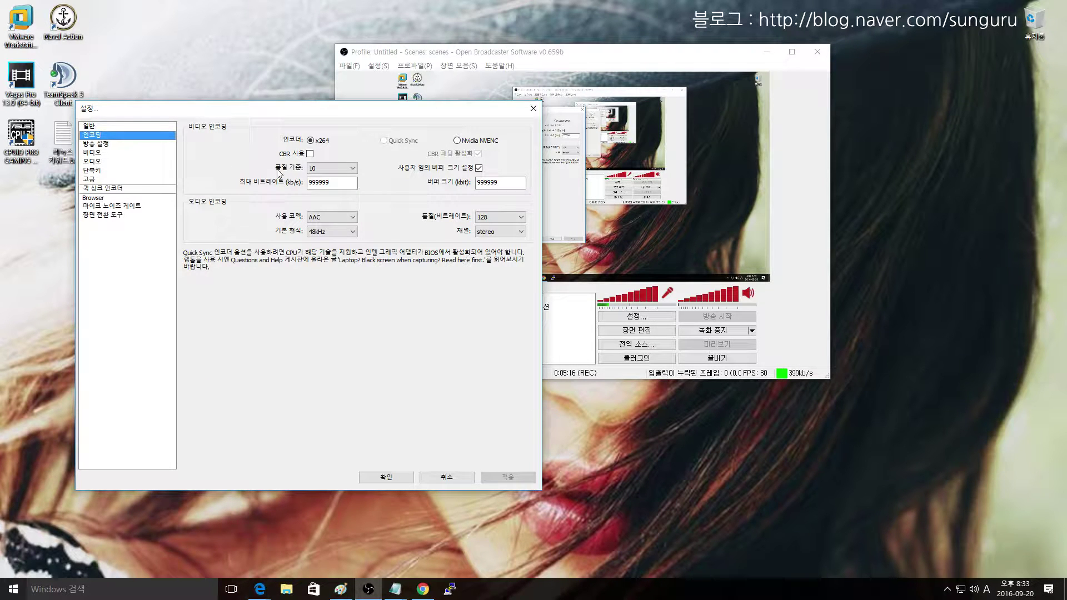
mouse_move(319, 172)
left_click(99, 145)
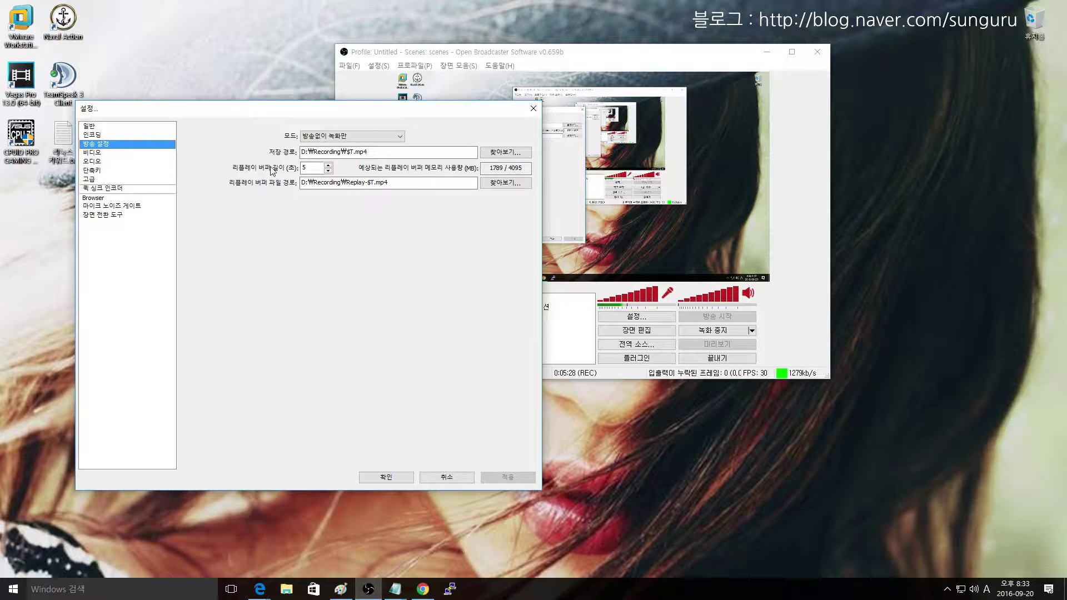
mouse_move(375, 151)
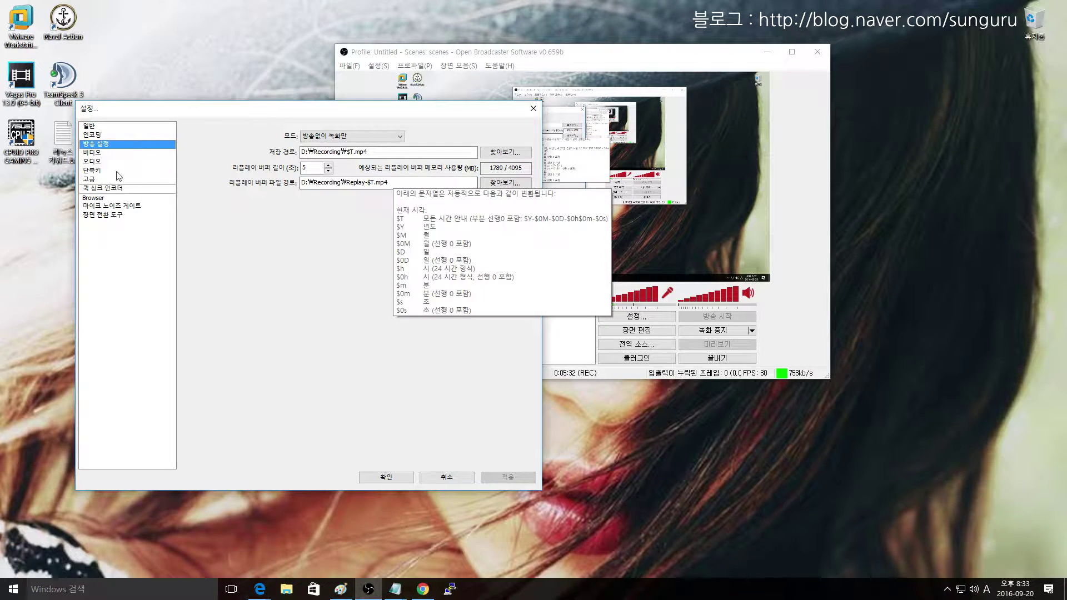
left_click(92, 153)
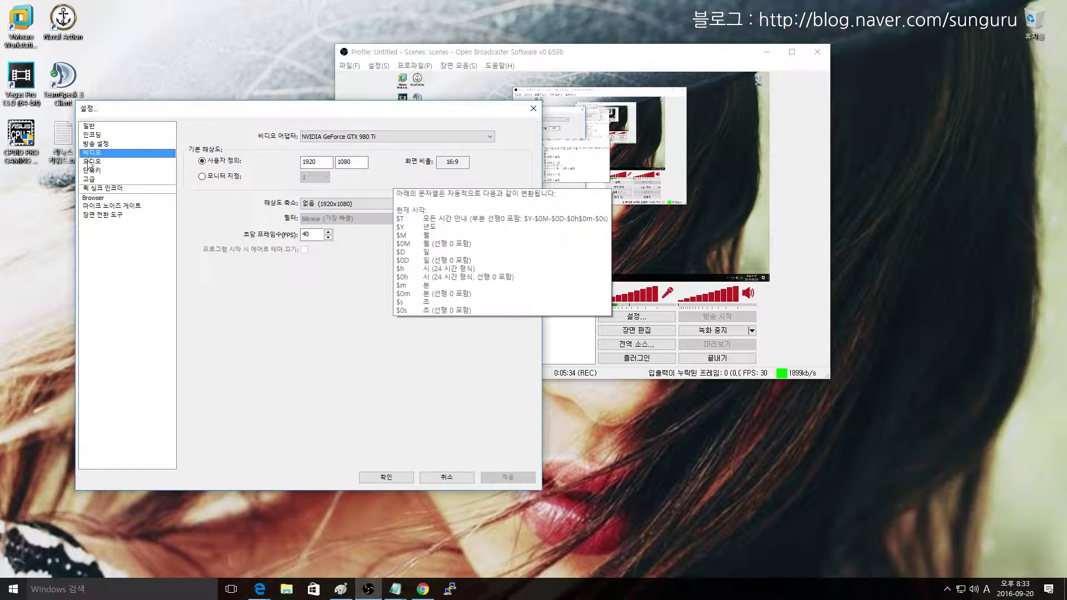
left_click(313, 234)
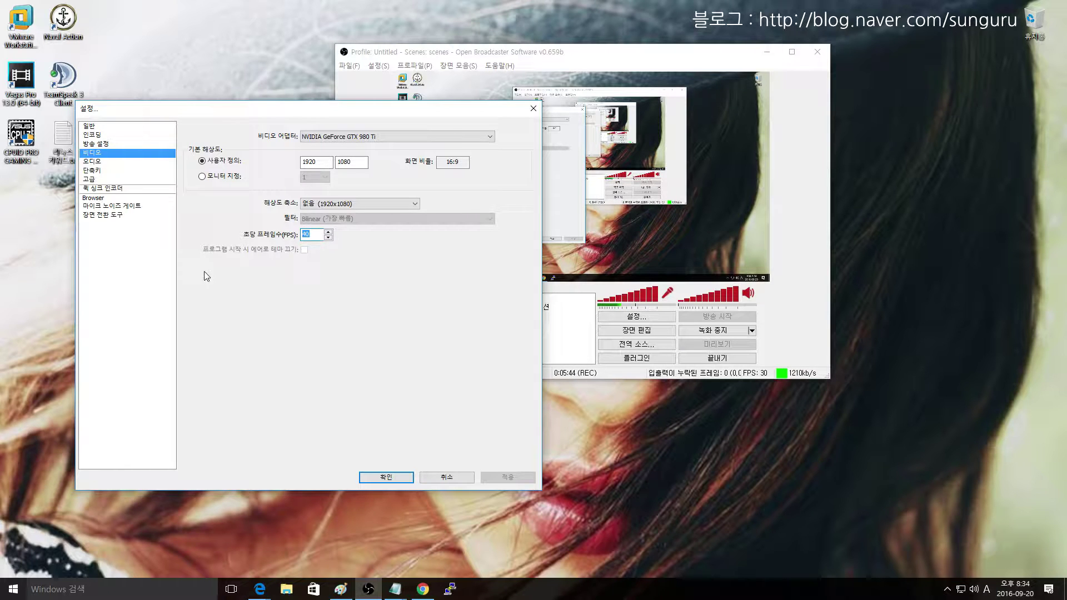
left_click(92, 162)
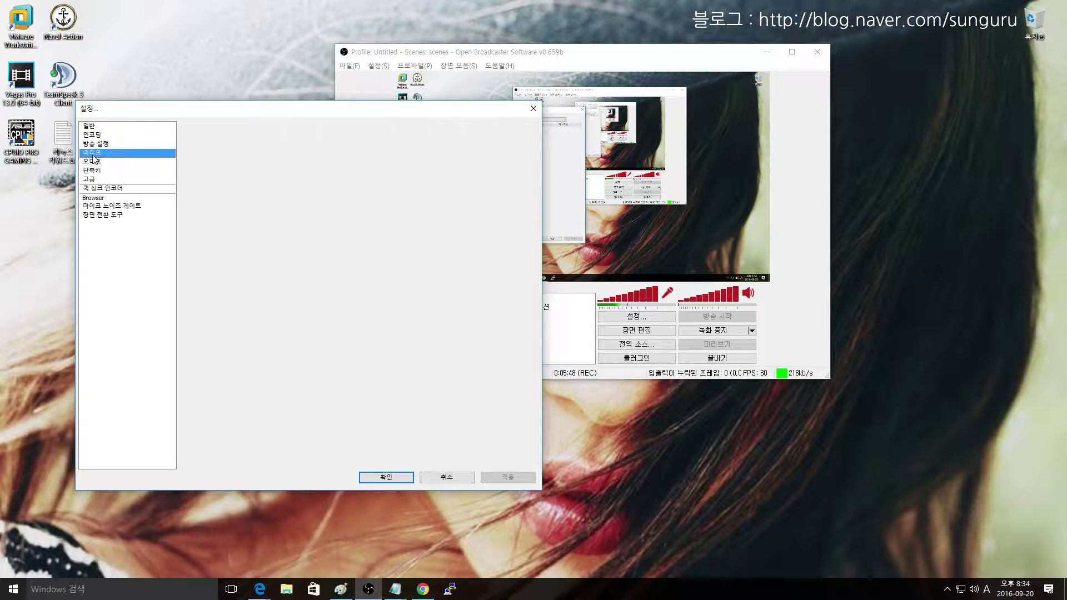
left_click(93, 170)
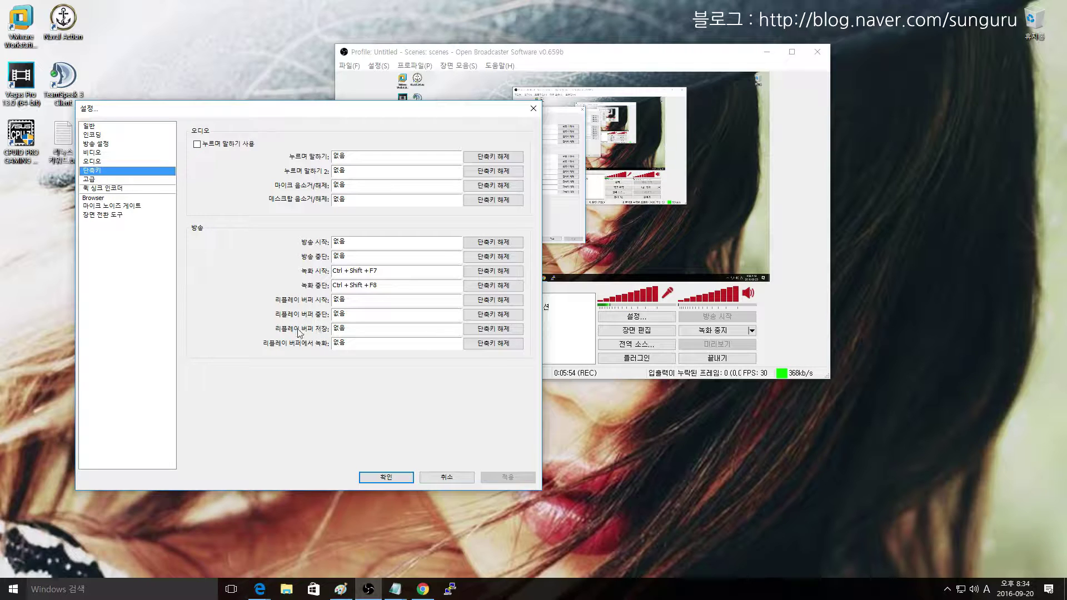
Choose ultrafast as the x264 CPU preset in the advanced settings, check the alternative presets, and confirm the settings
left_click(92, 179)
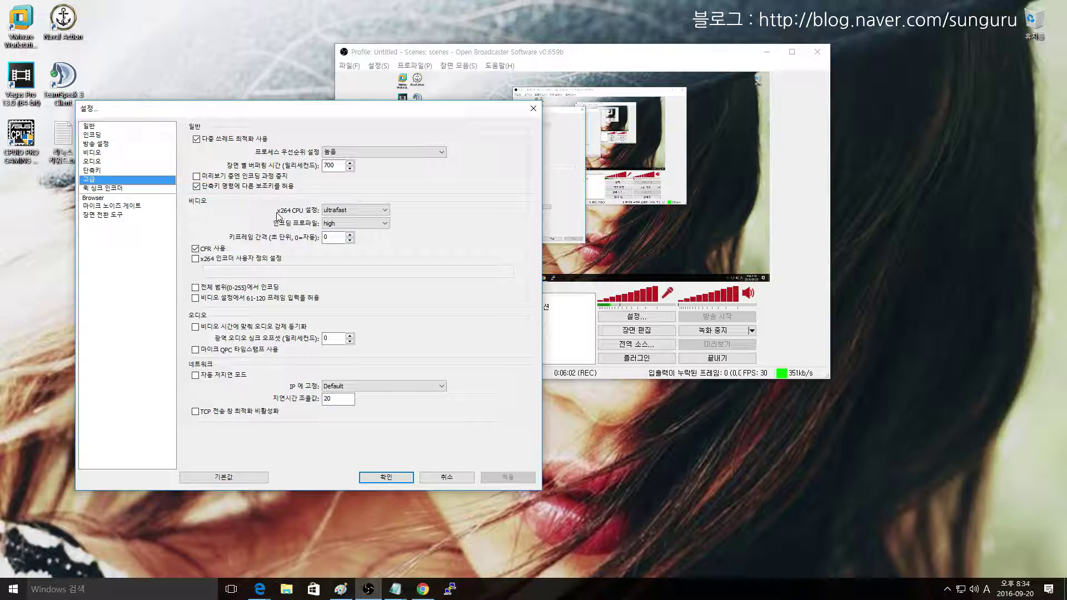
mouse_move(330, 214)
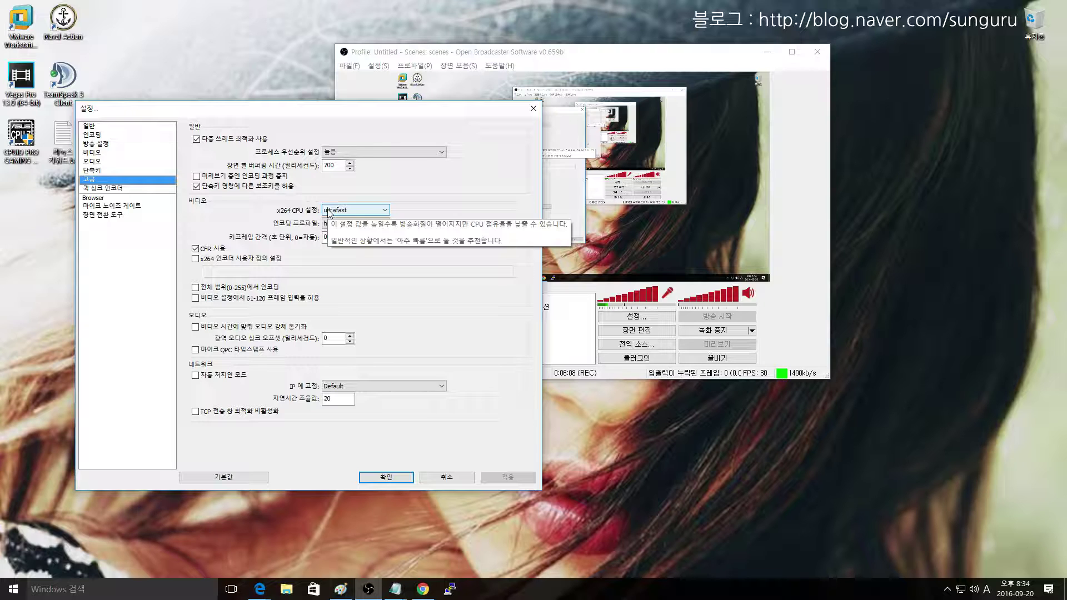
left_click(330, 214)
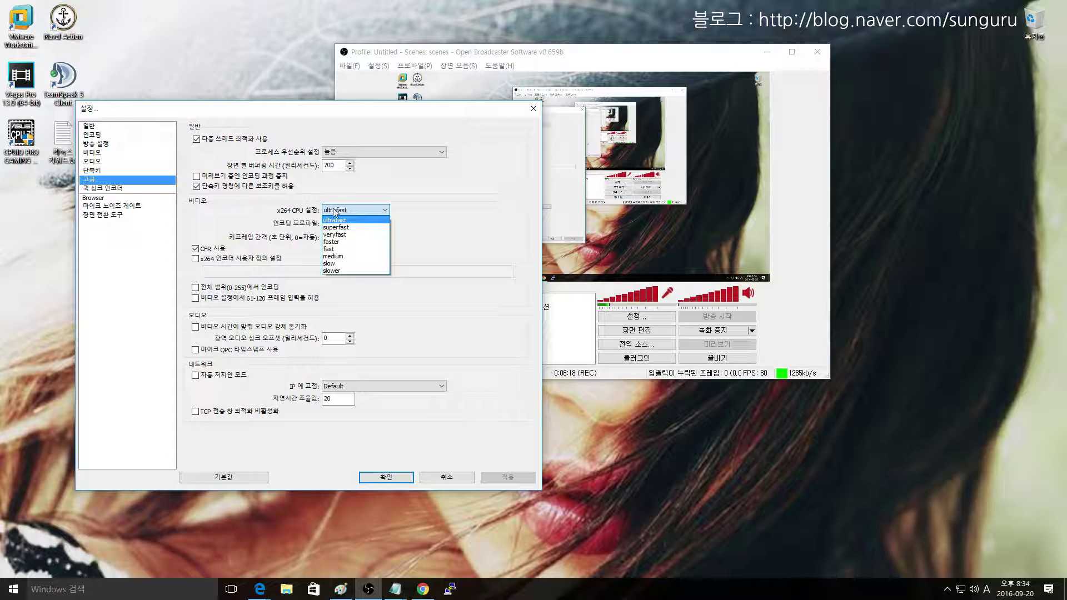
left_click(340, 221)
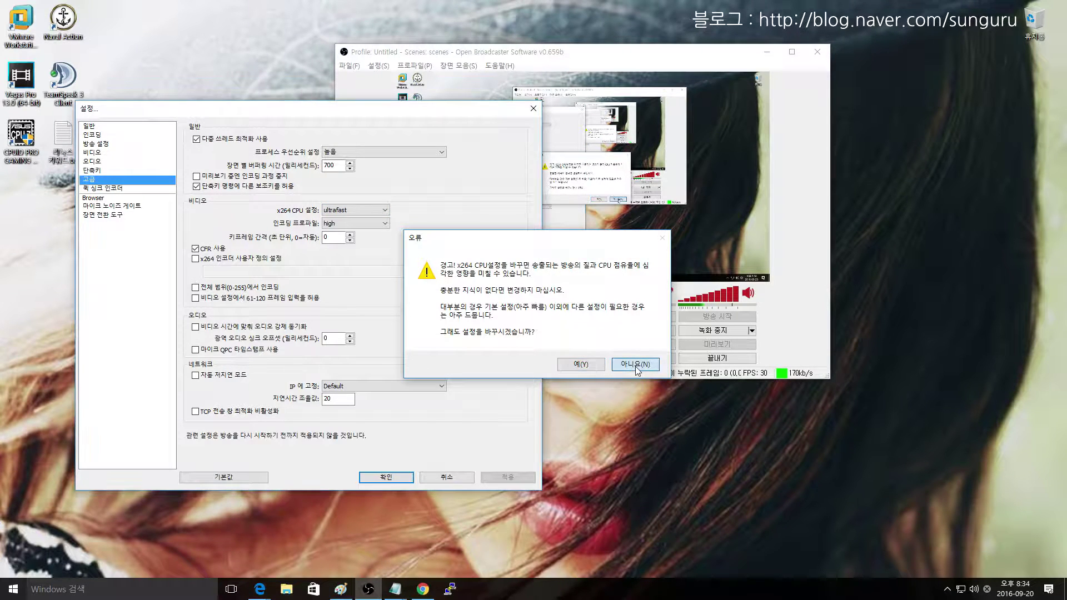
left_click(690, 362)
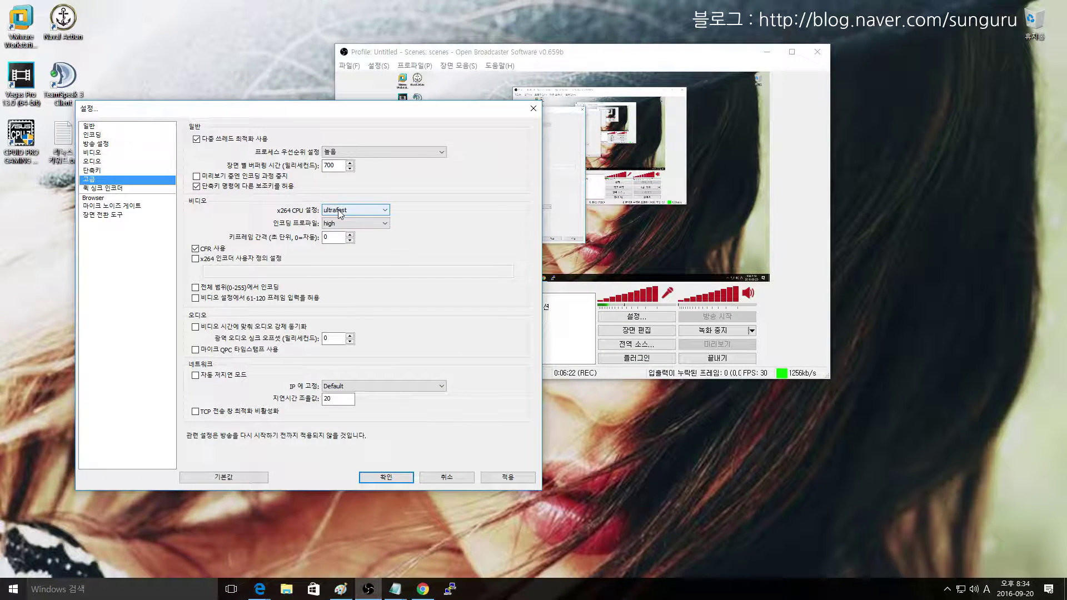
mouse_move(340, 213)
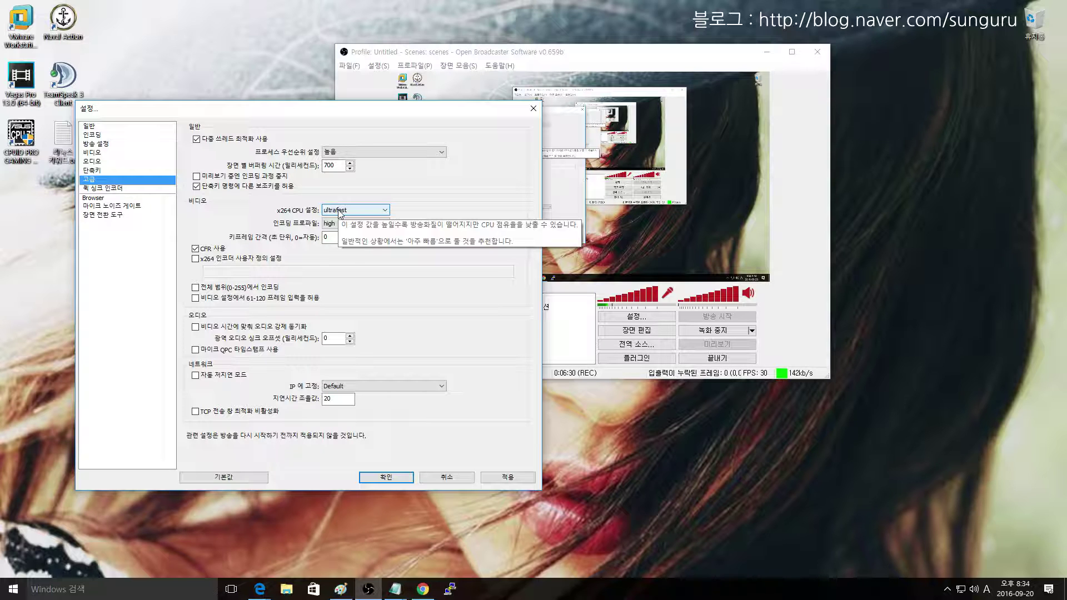
left_click(340, 213)
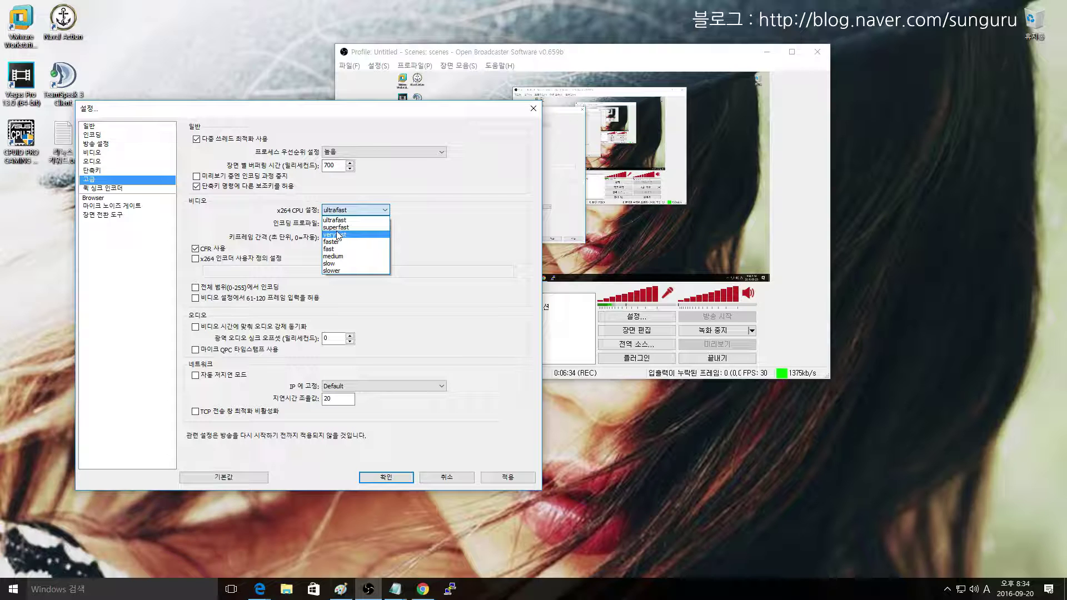
left_click(356, 191)
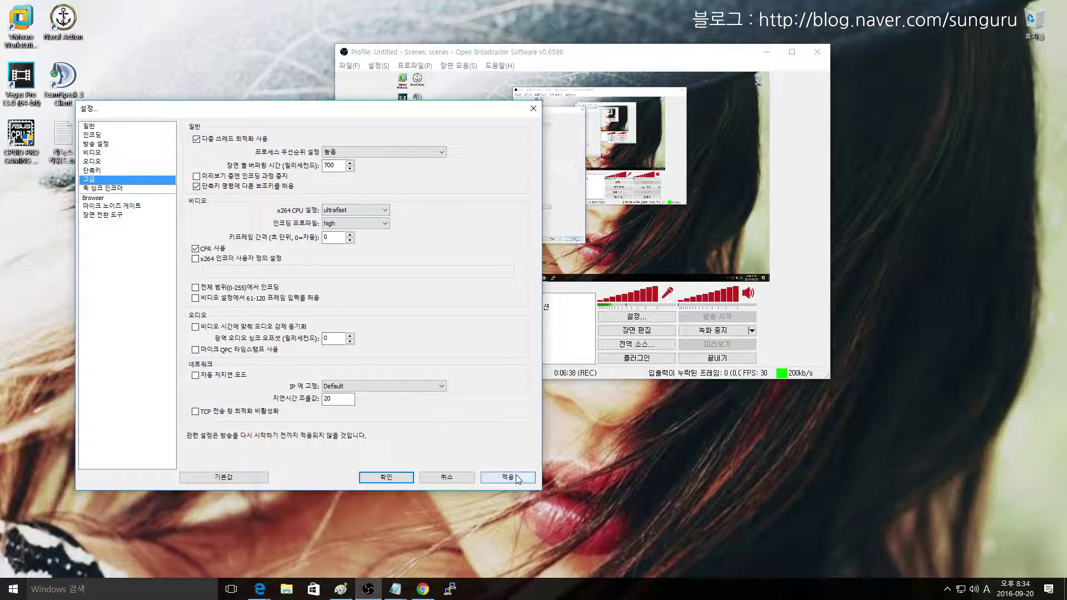
left_click(378, 477)
left_click(366, 477)
Launch Naval Action and enter the PvP One EU shard with the existing player character
double_click(58, 12)
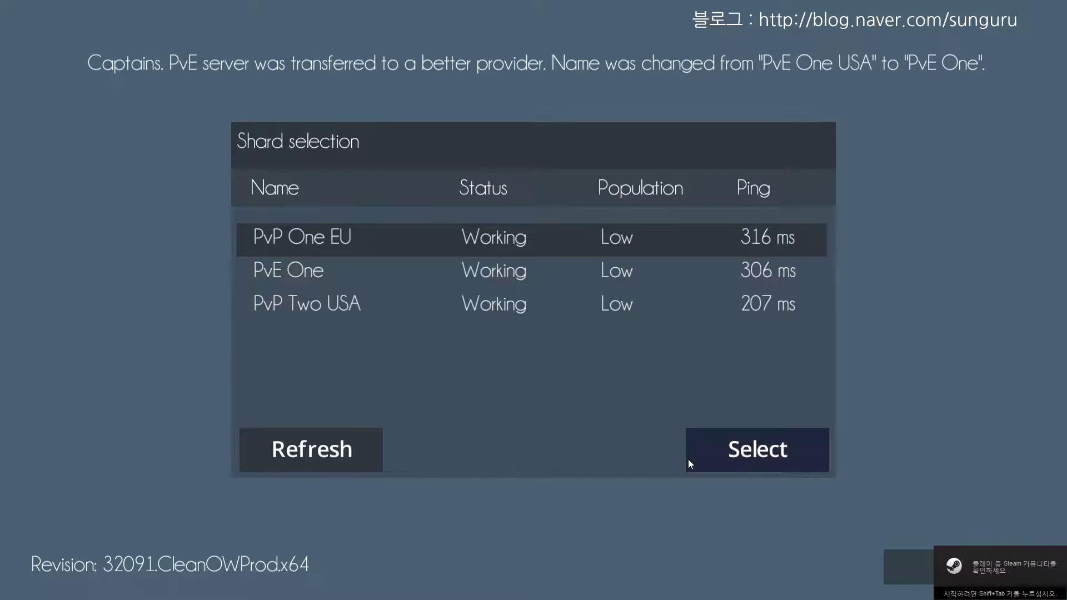
left_click(718, 452)
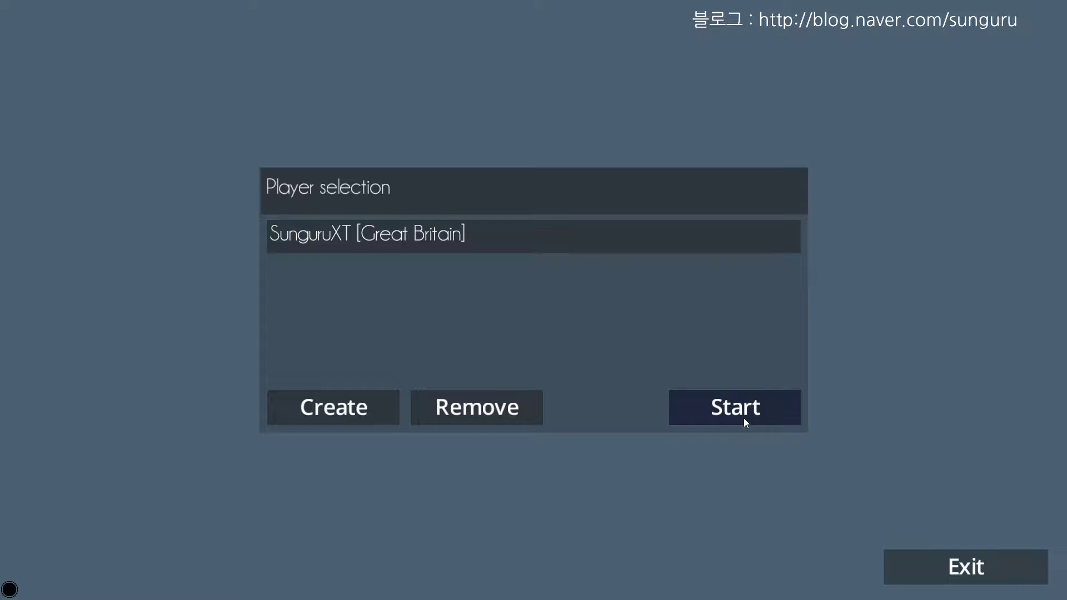
left_click(745, 421)
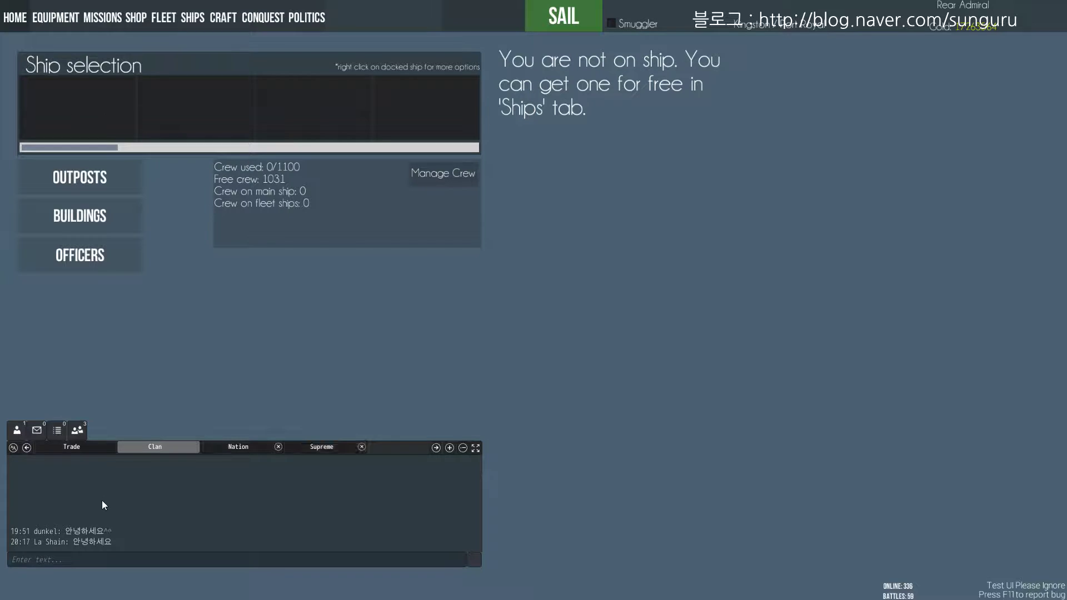
left_click(321, 450)
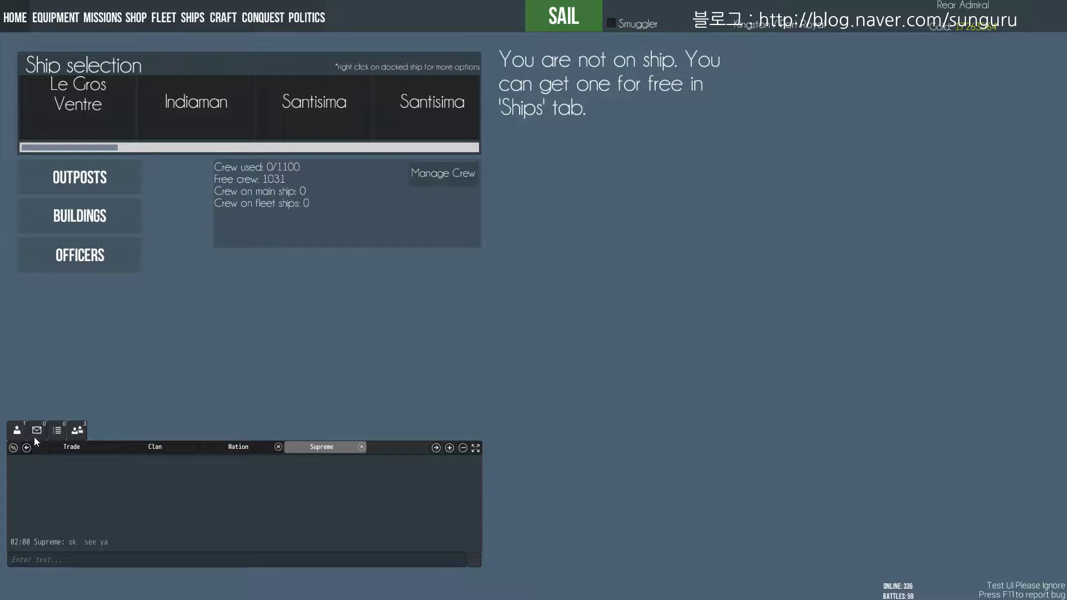
Check the friend list, the docked Santisima ships' specifications, the clan chat and the clan member roster
left_click(18, 431)
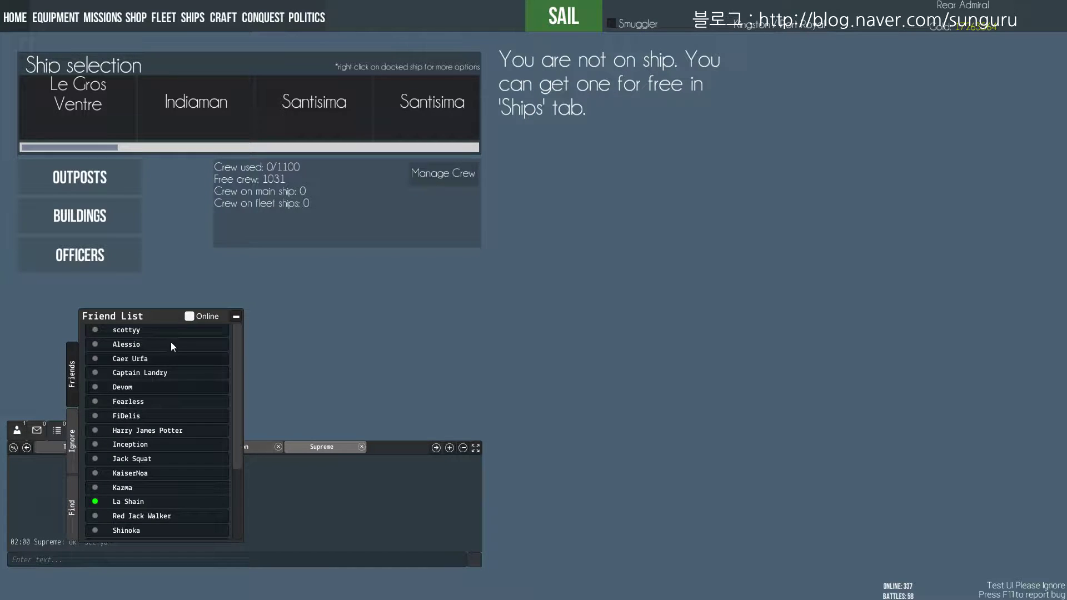
left_click(235, 318)
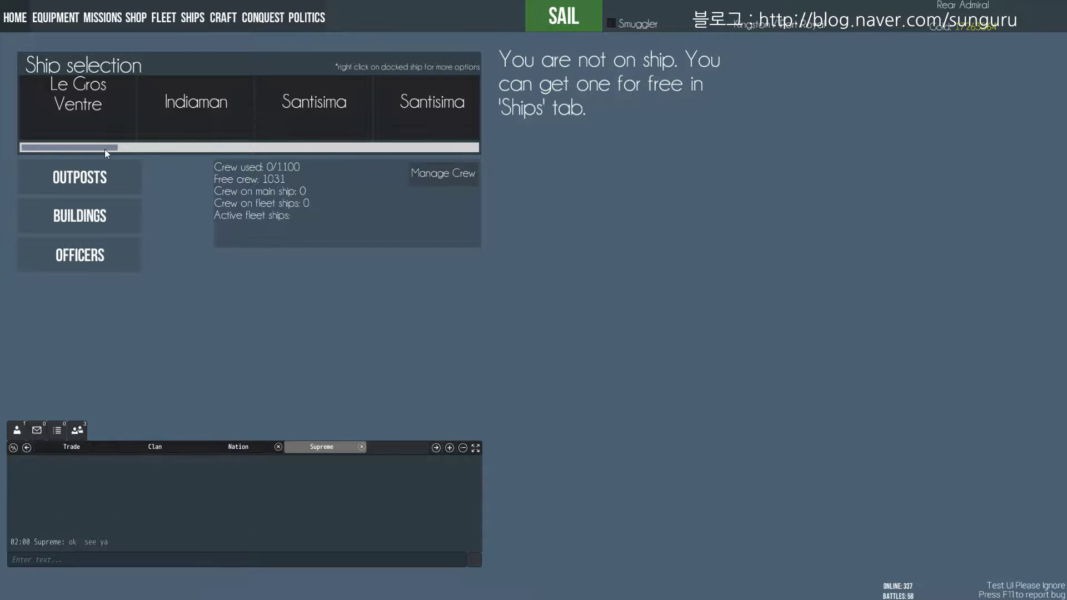
mouse_move(334, 122)
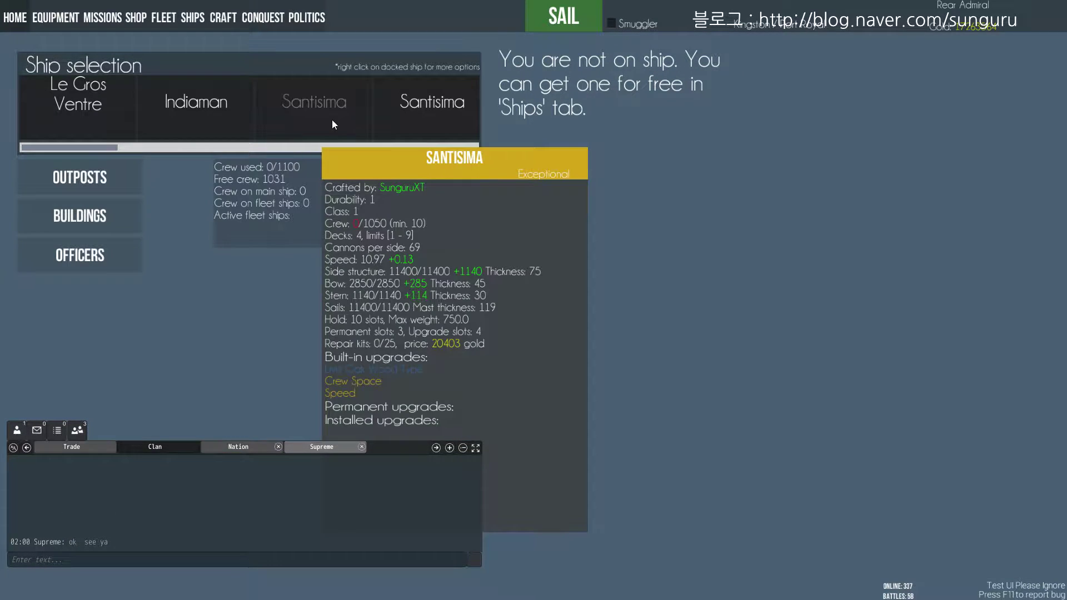
mouse_move(448, 116)
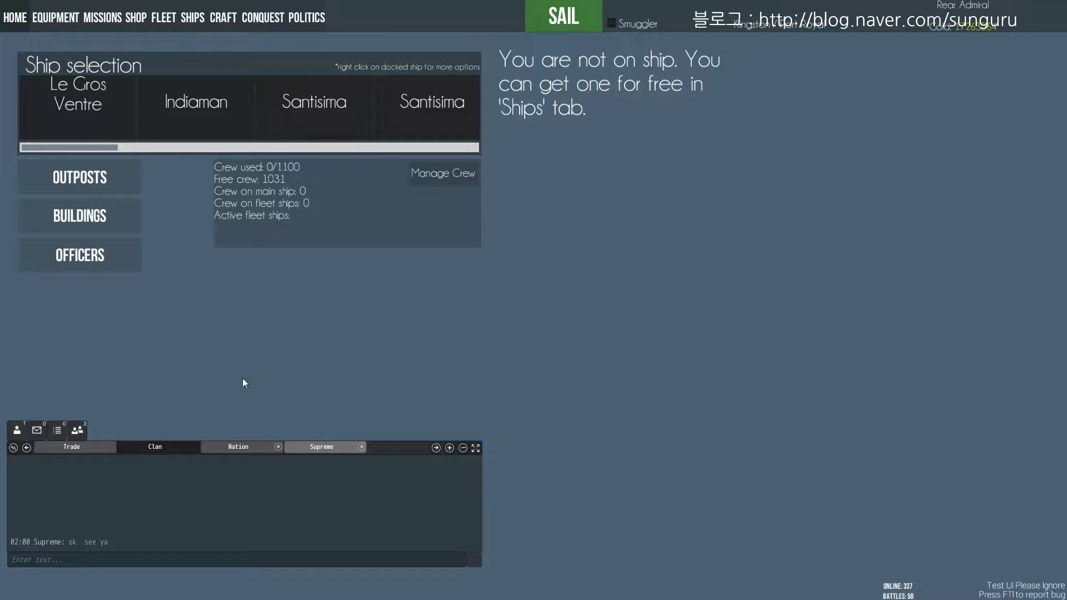
left_click(164, 446)
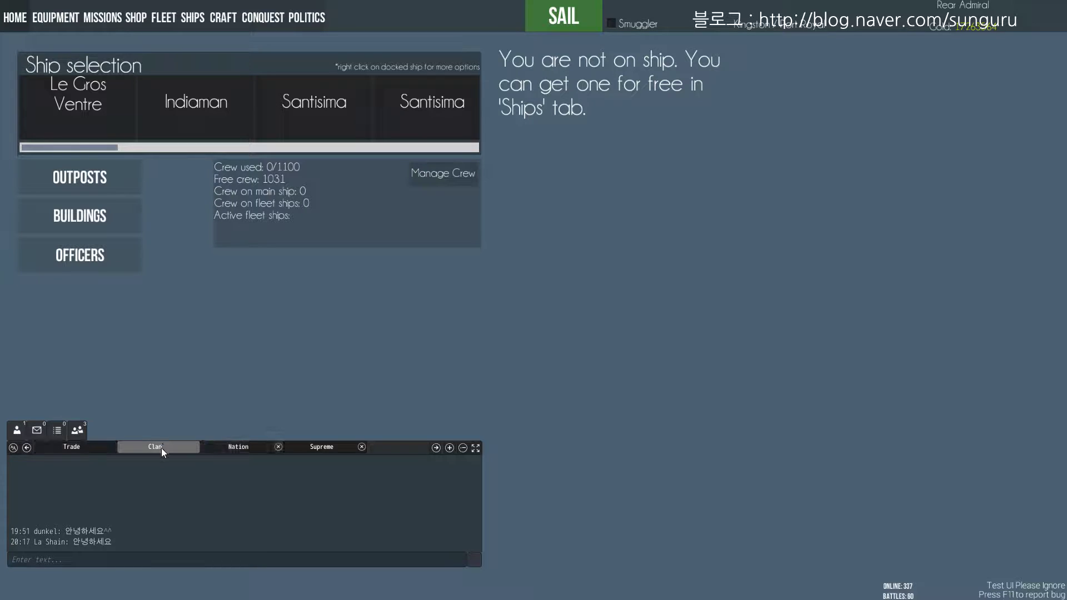
left_click(85, 429)
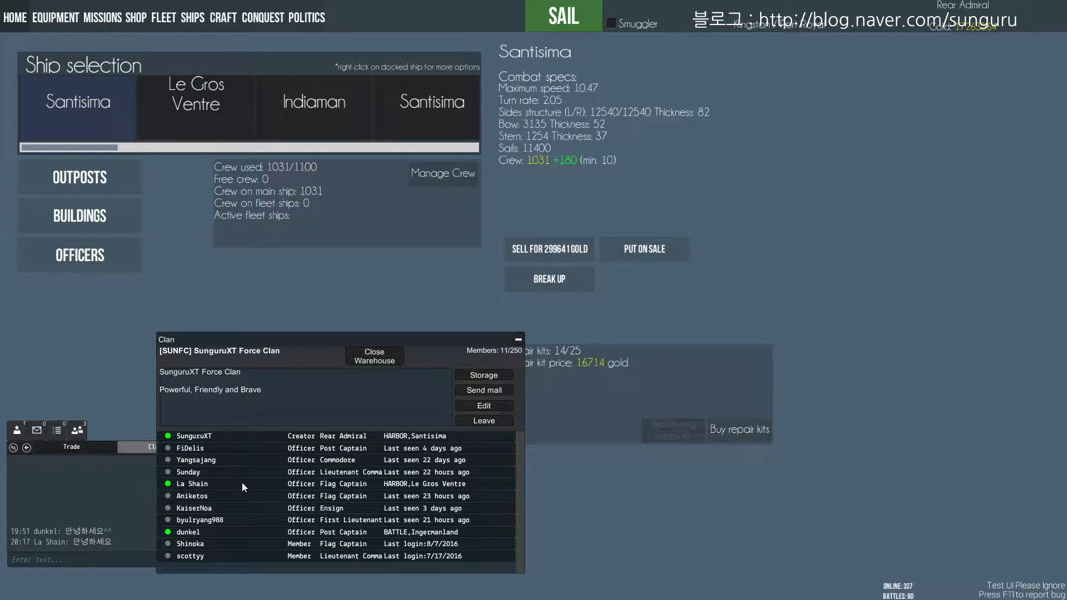
left_click(519, 339)
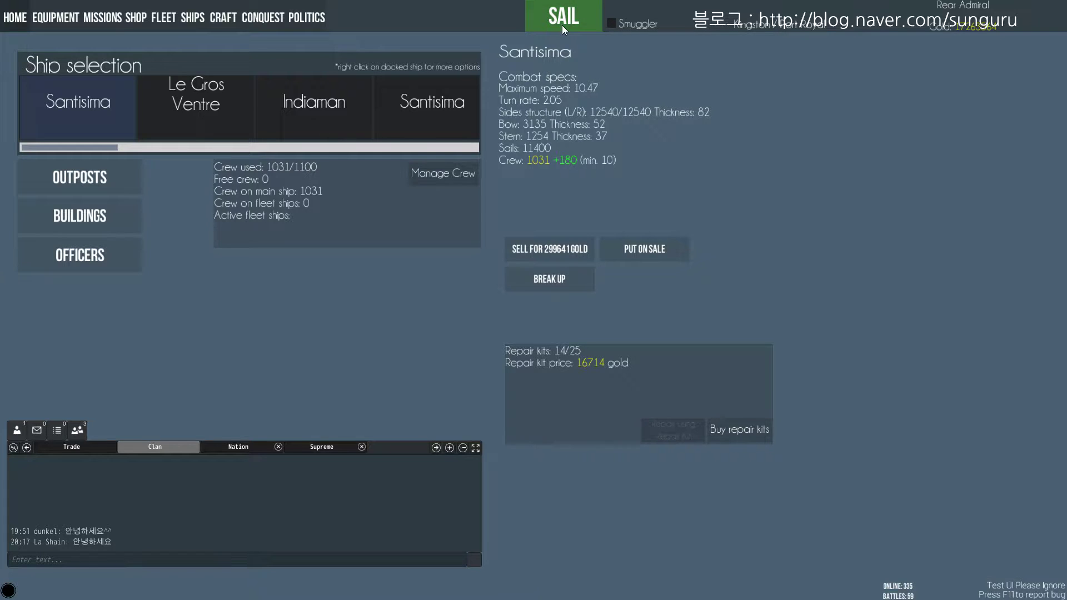
Sail the Santisima out of Kingston / Port Royal and select nearby ships to inspect their details
left_click(562, 25)
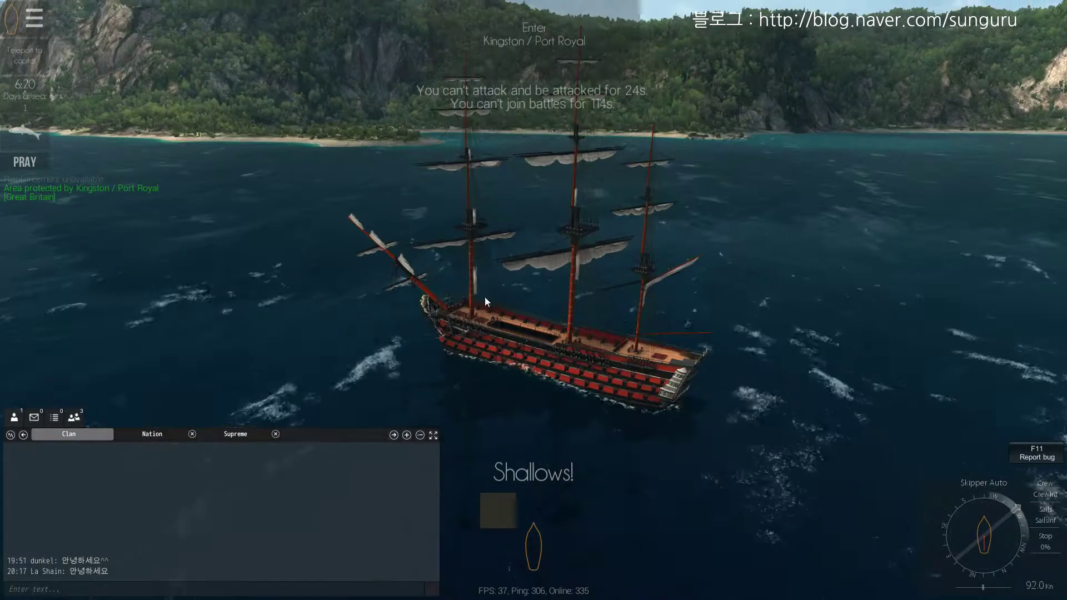
left_click_drag(769, 196, 552, 191)
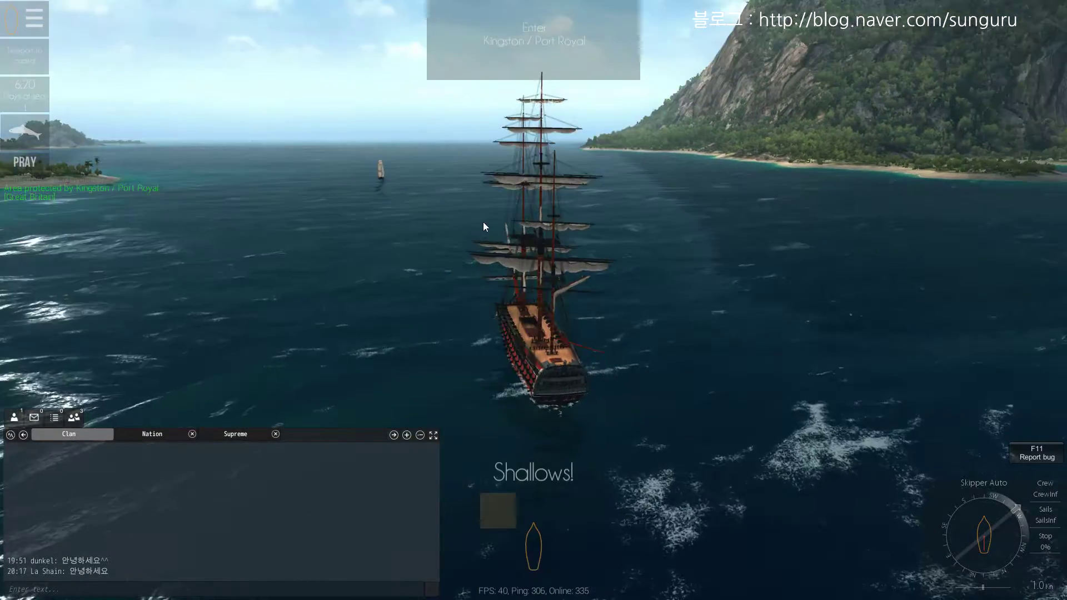
left_click(385, 177)
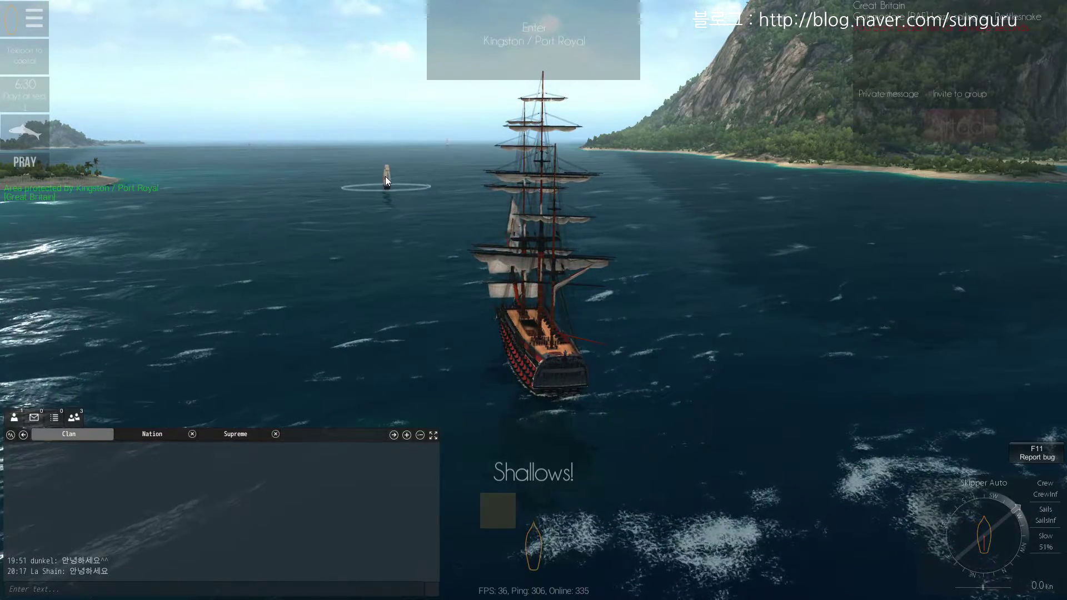
left_click(448, 141)
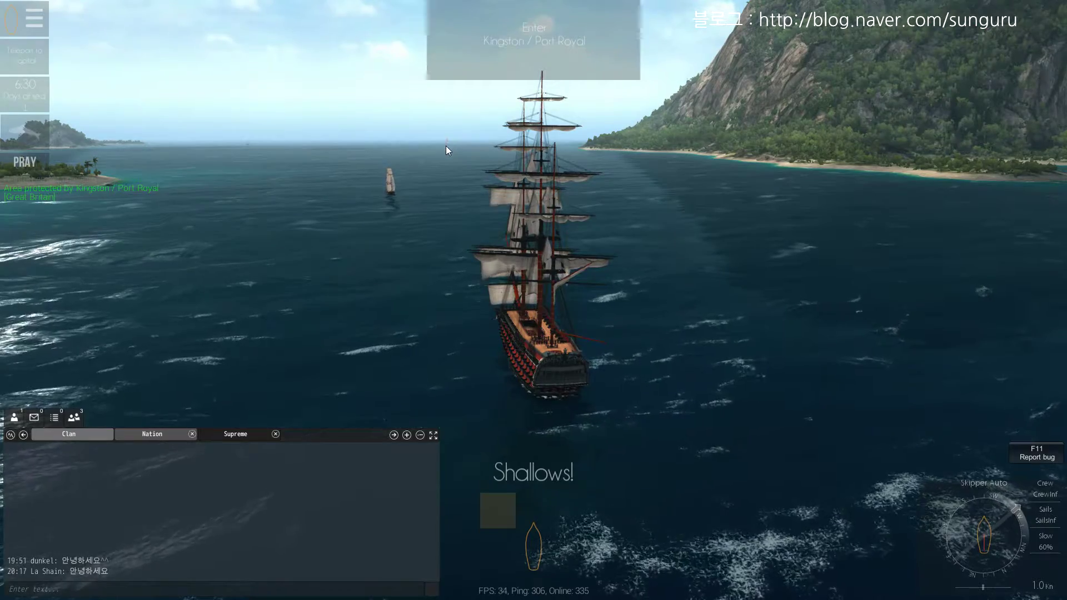
left_click(447, 144)
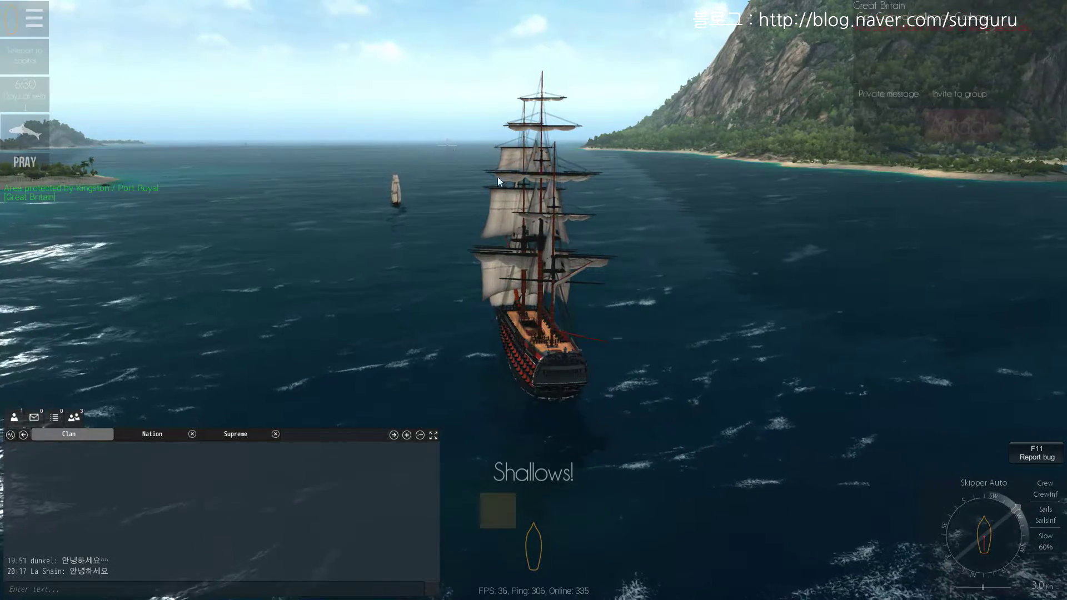
left_click_drag(498, 177, 439, 171)
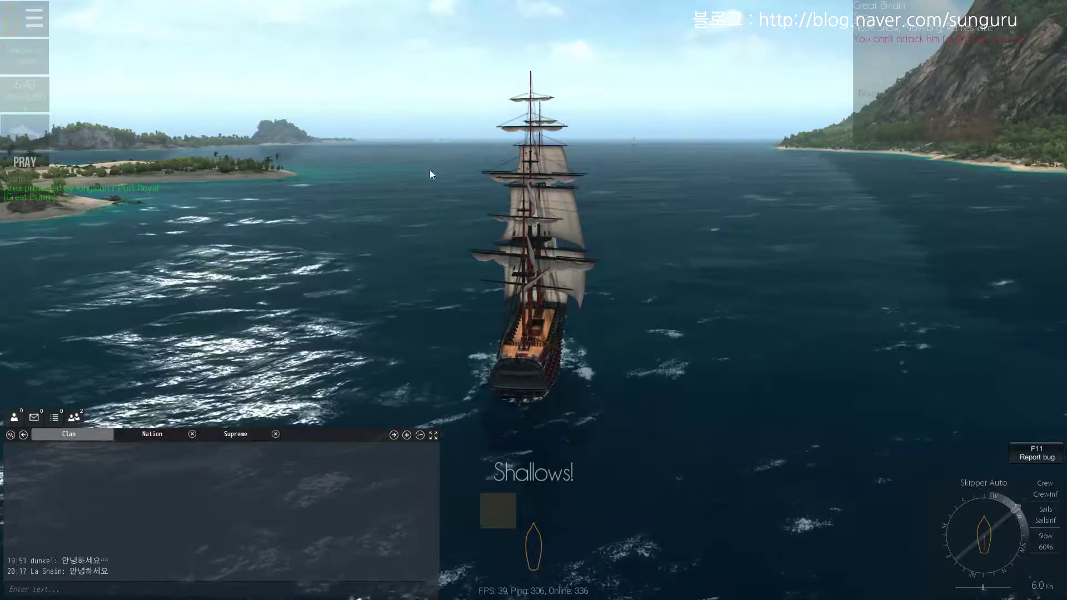
Read the Nation chat, then examine a distant ship and the surroundings from several angles around the Santisima
left_click(156, 433)
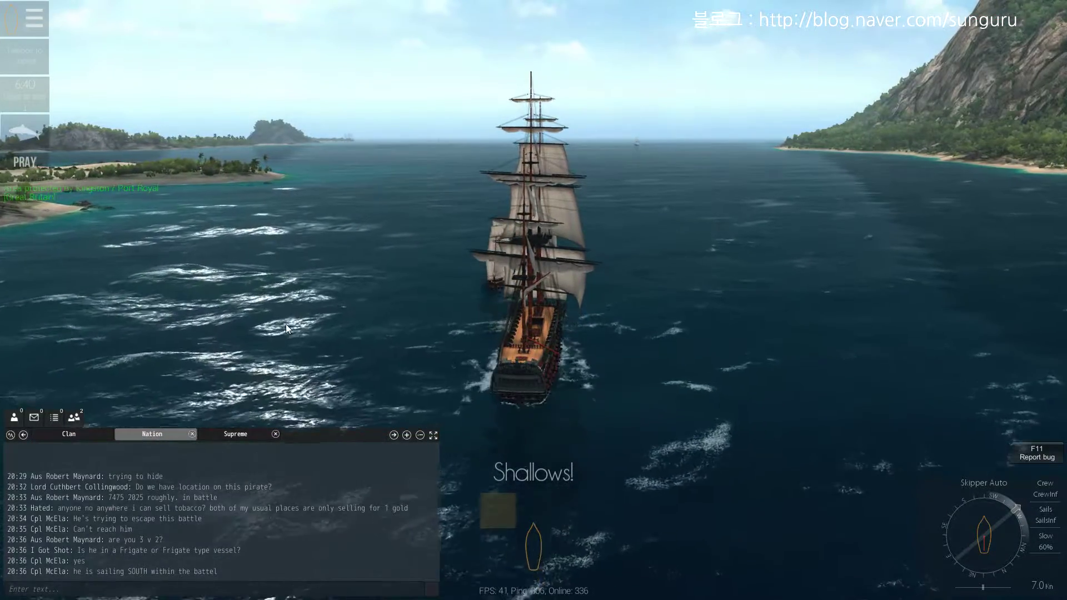
left_click_drag(286, 325, 372, 309)
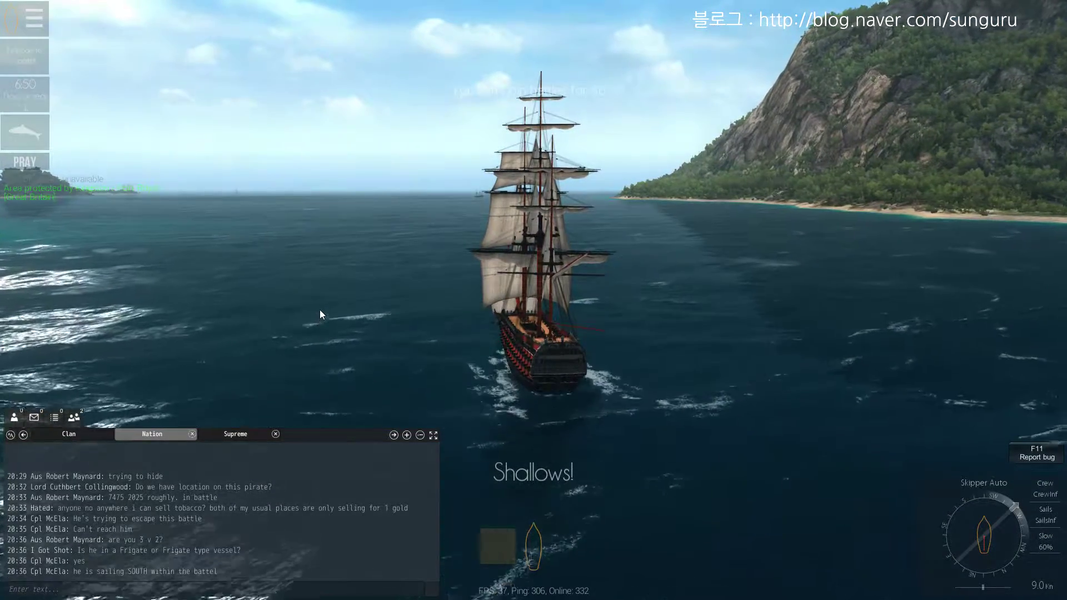
left_click_drag(320, 310, 386, 305)
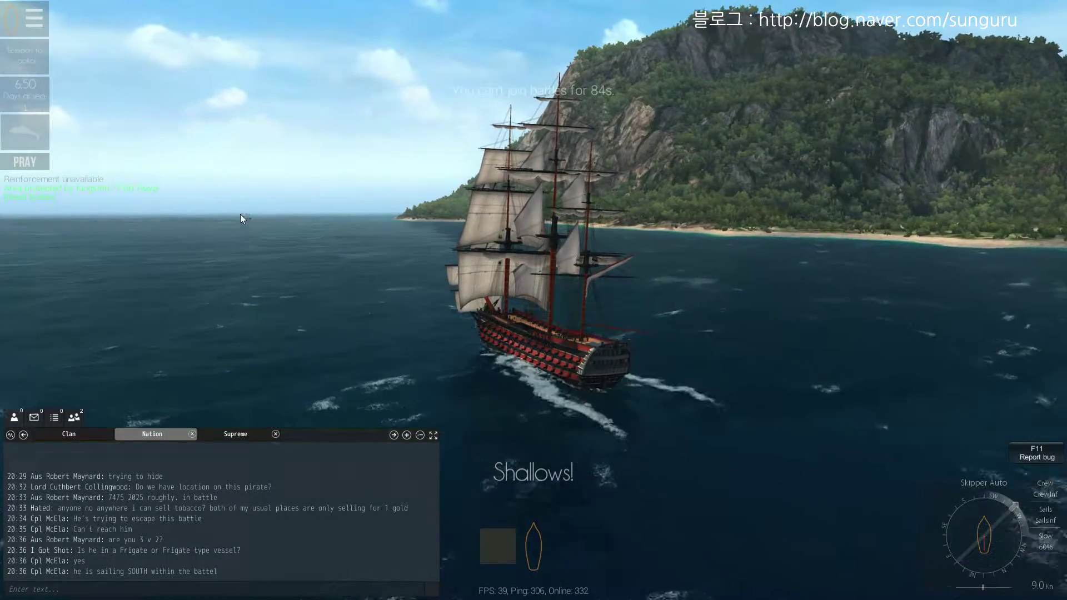
left_click(240, 218)
left_click_drag(240, 219, 400, 184)
left_click(412, 197)
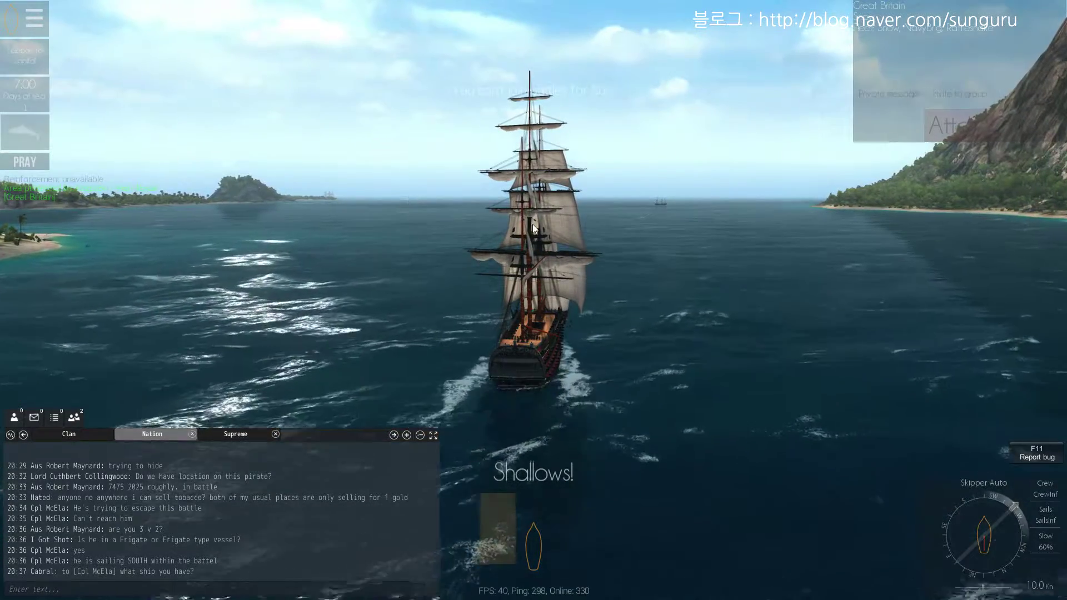
left_click_drag(532, 225, 224, 248)
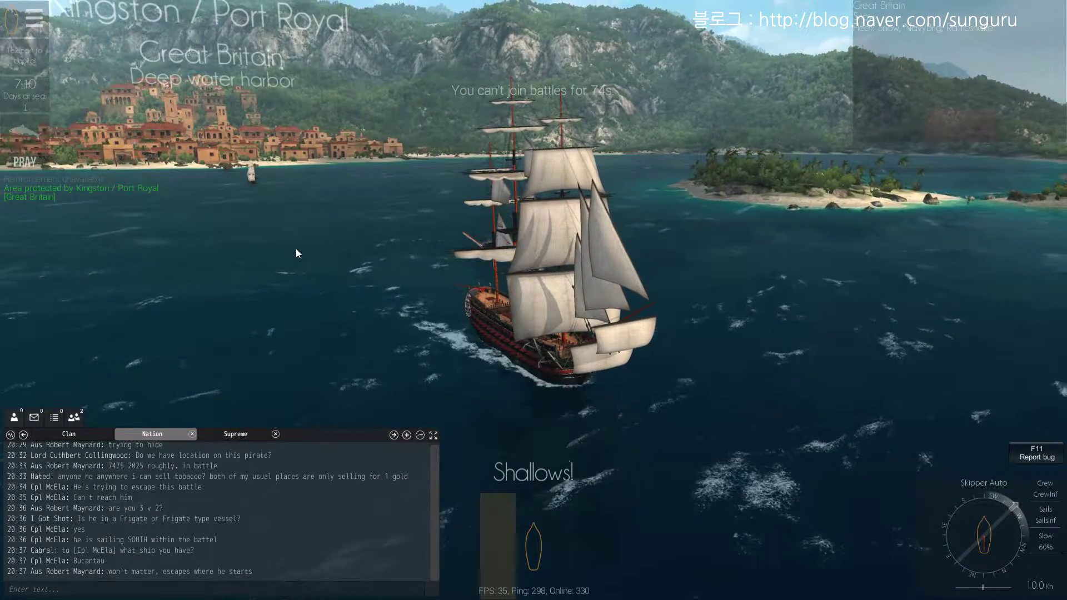
left_click_drag(508, 238, 384, 244)
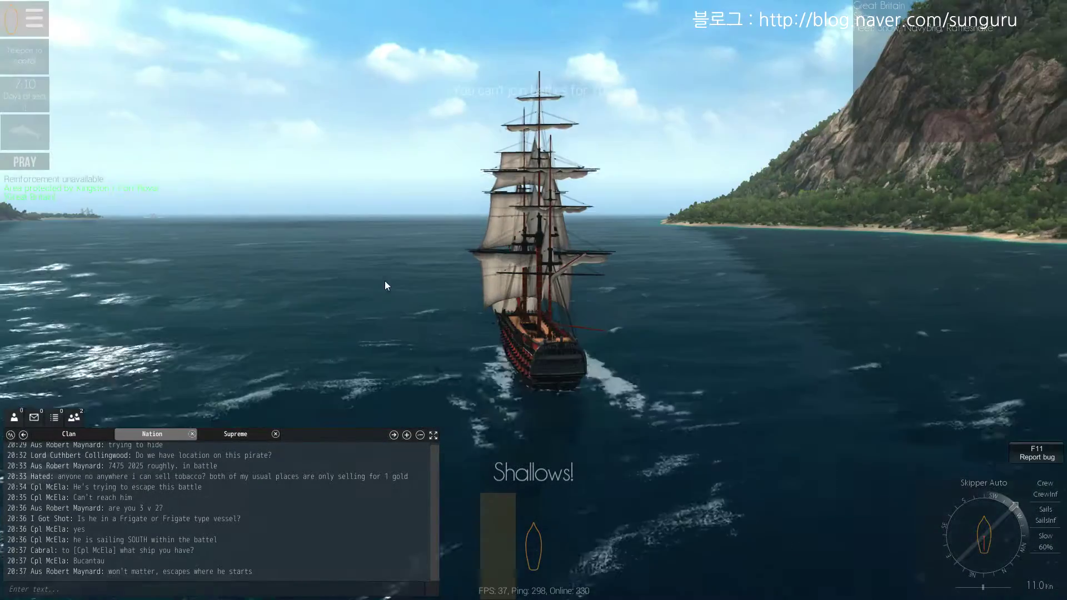
Raise the ship's sails to full at 100% and view the ship from behind and from the side
key("w")
key("w")
key("w")
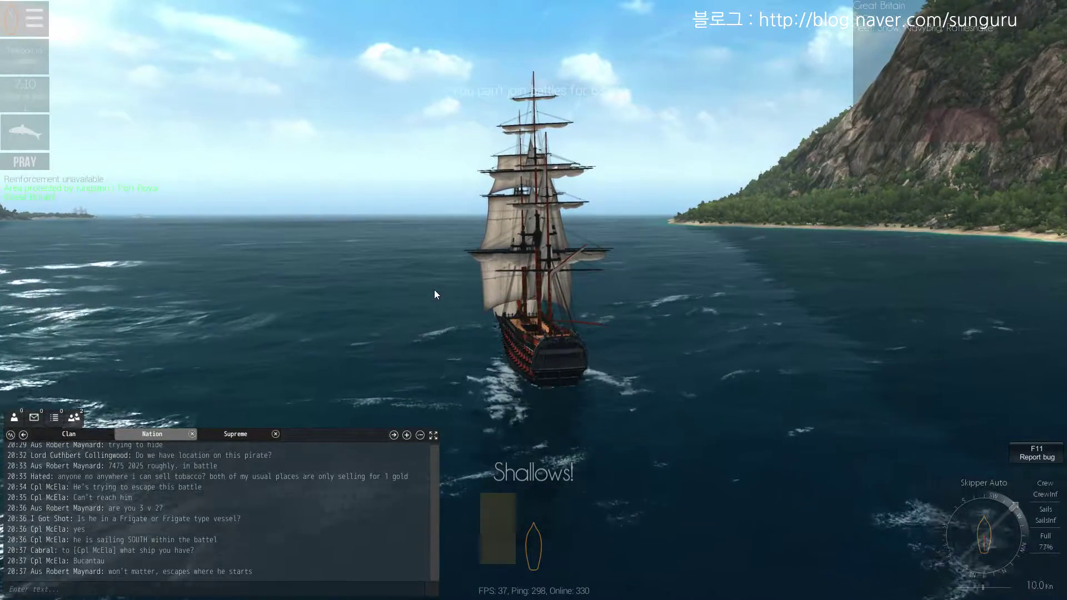
left_click_drag(604, 292, 538, 305)
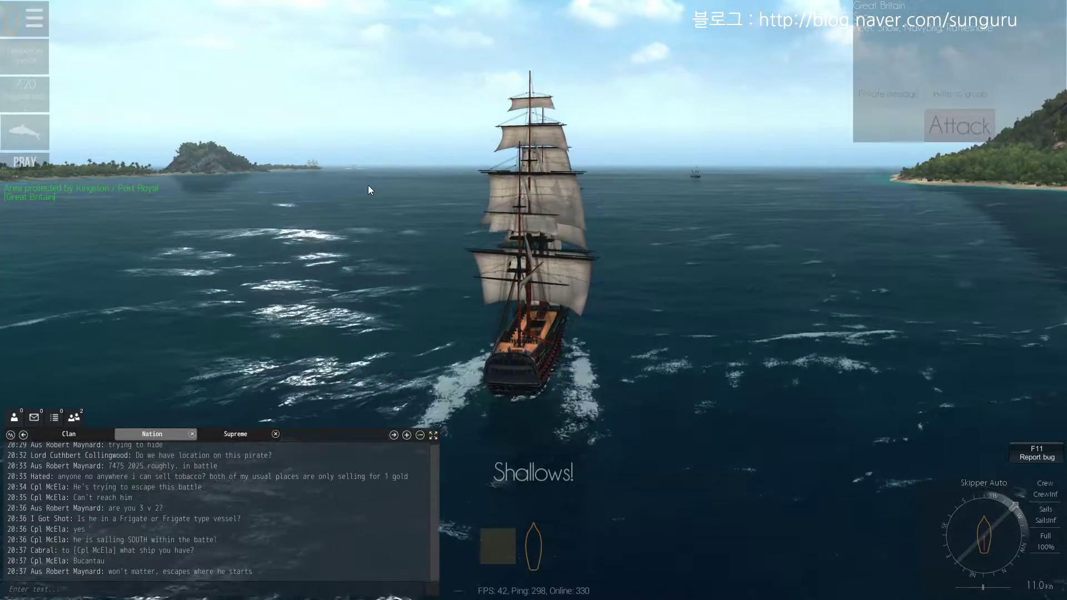
left_click_drag(373, 189, 533, 197)
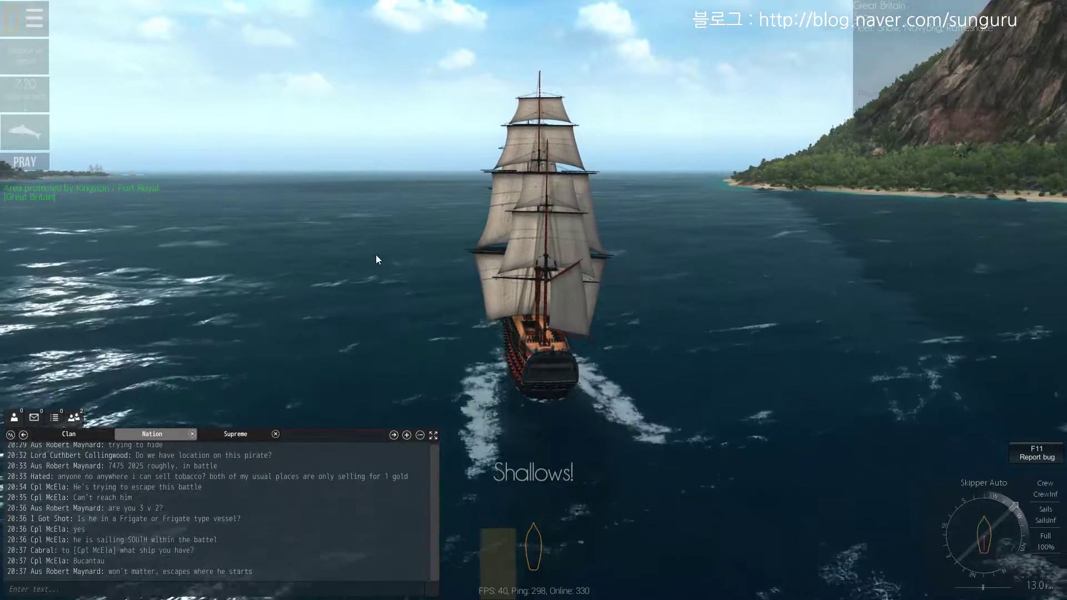
left_click_drag(379, 255, 680, 210)
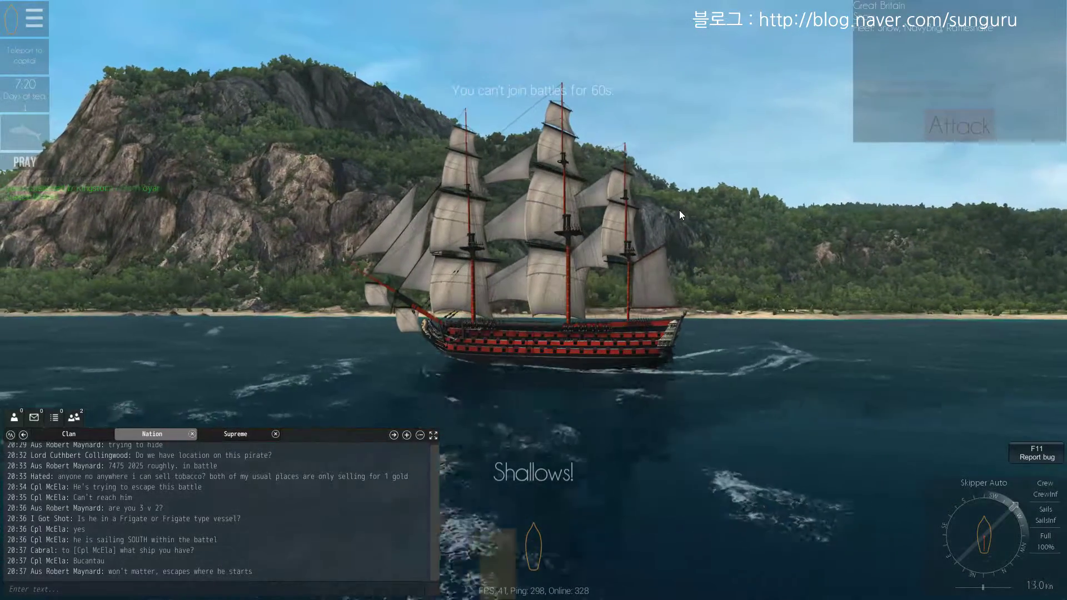
Hide the game interface to view the ship unobstructed from several angles, and restore the interface
key("F10")
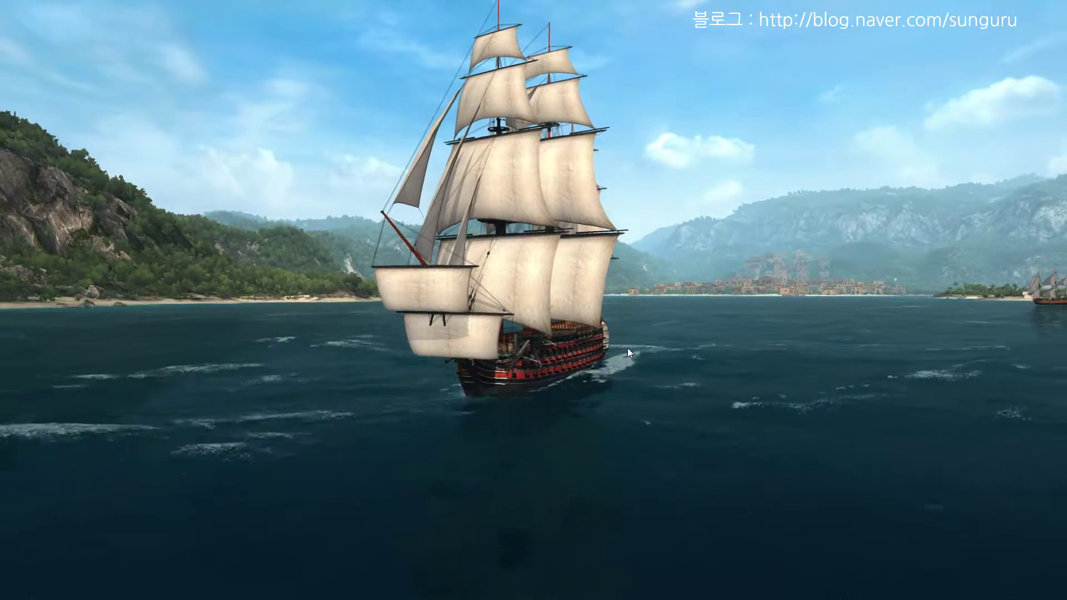
left_click_drag(732, 301, 17, 321)
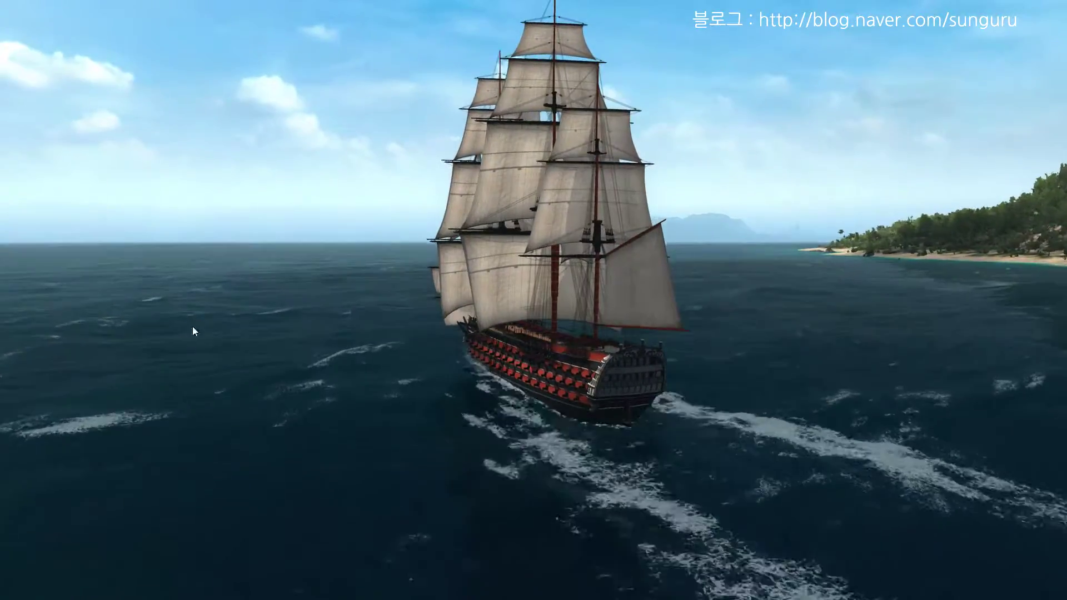
left_click_drag(192, 325, 193, 206)
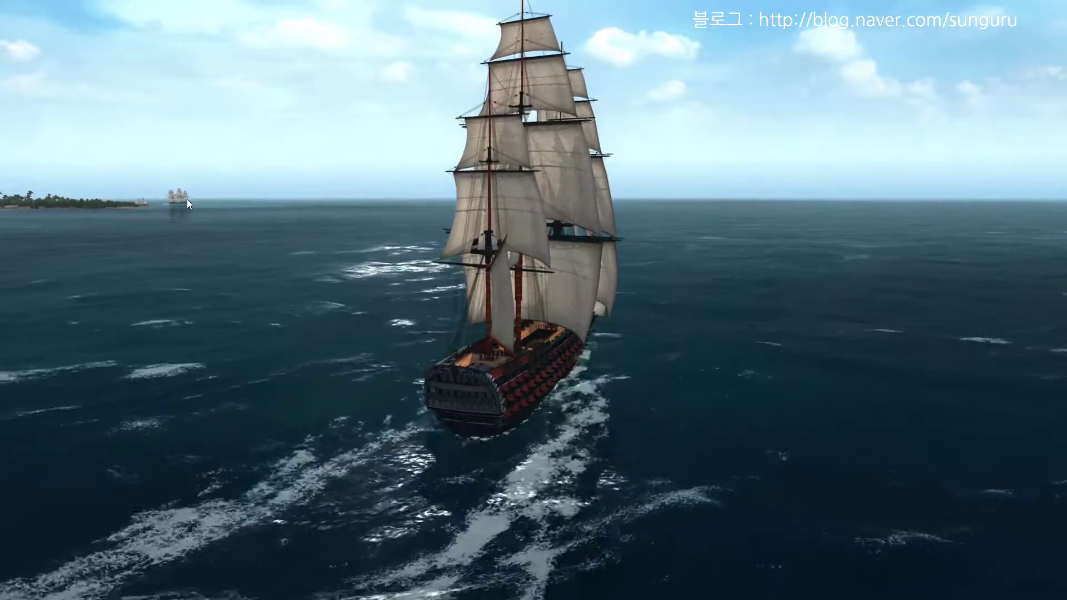
key("ctrl+u")
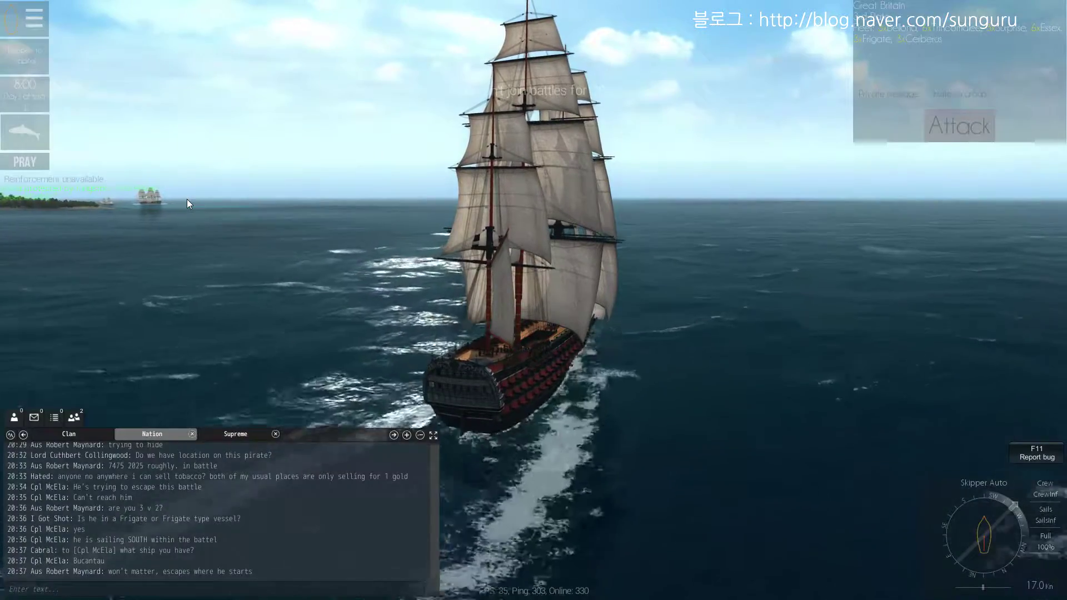
View the ship from its side and reduce the sails through the battle setting to stop
left_click_drag(186, 199, 522, 335)
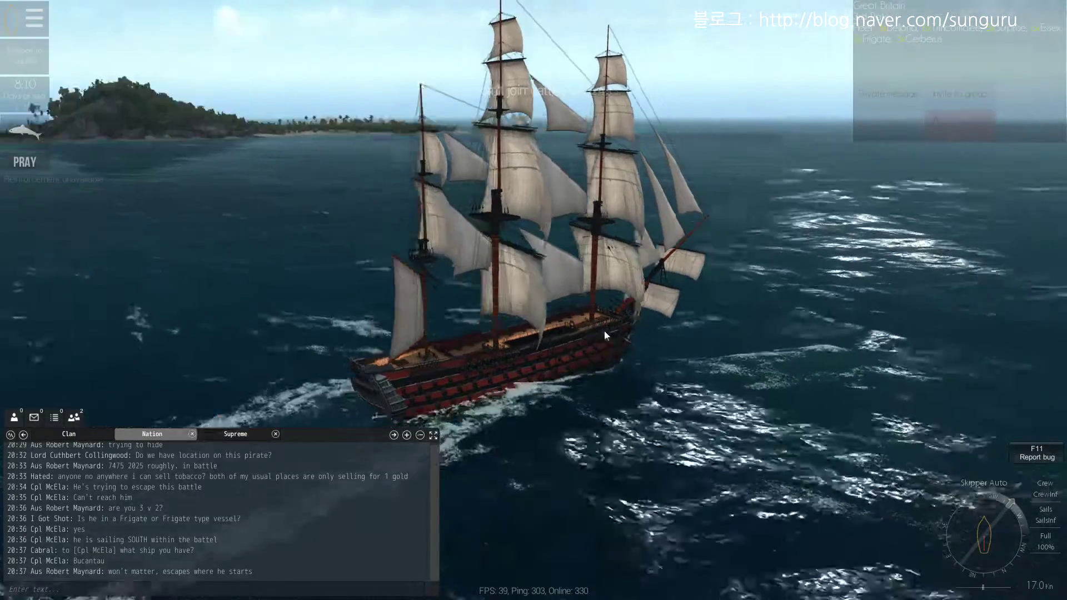
left_click_drag(605, 331, 350, 317)
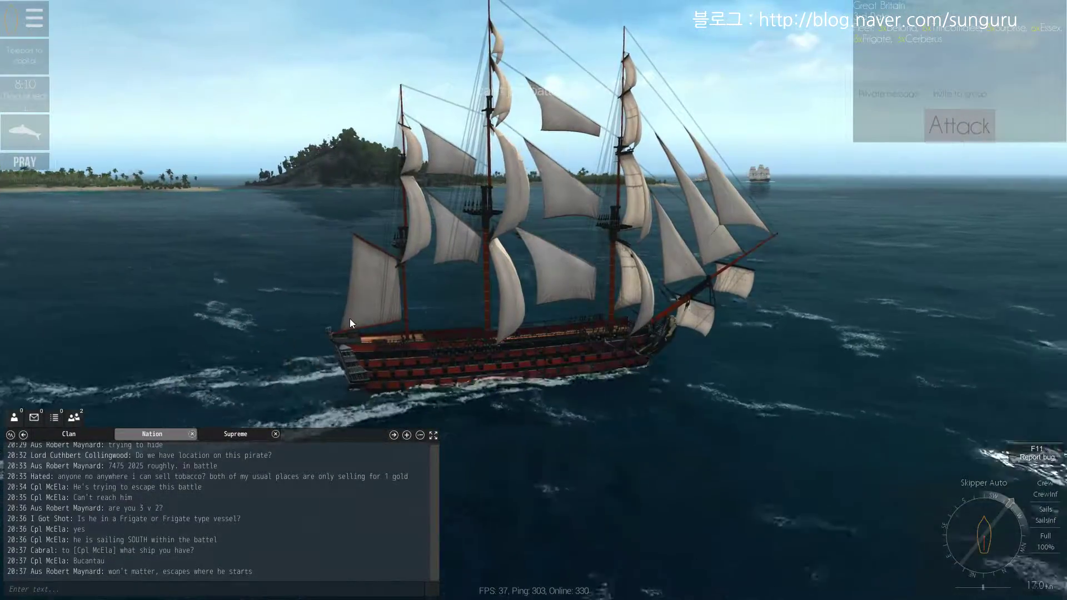
key("s")
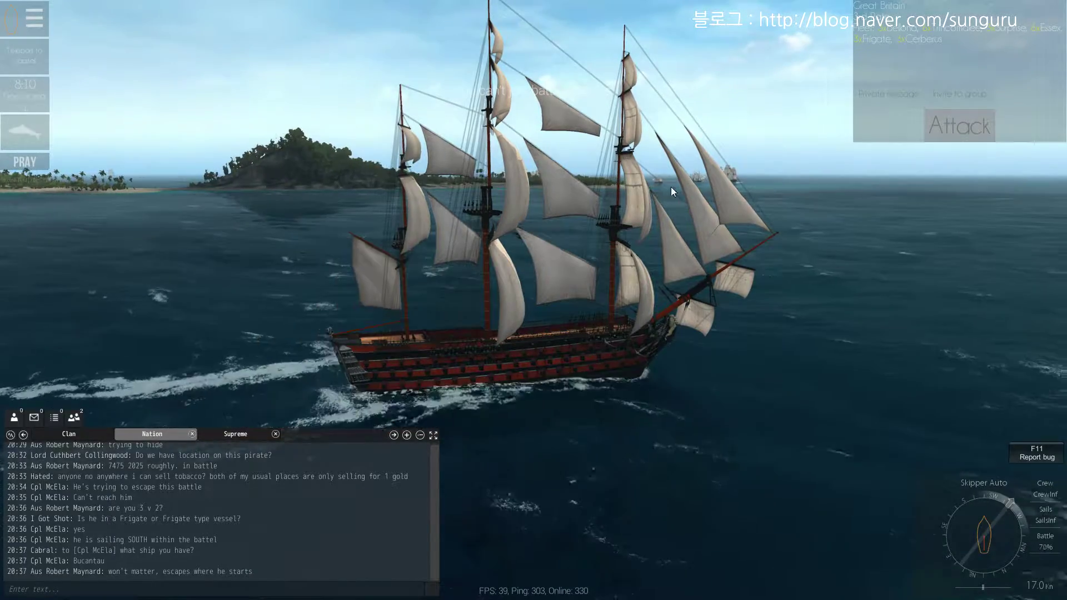
key("s")
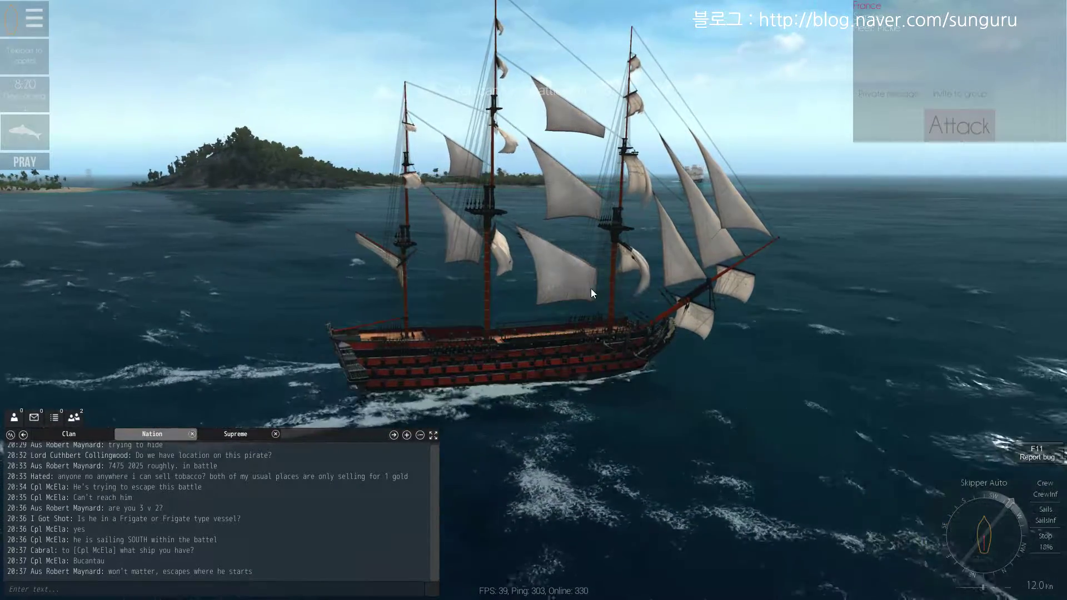
Raise the sails back to full at 100% and steer the ship to port
left_click_drag(592, 288, 643, 293)
key("w")
key("w")
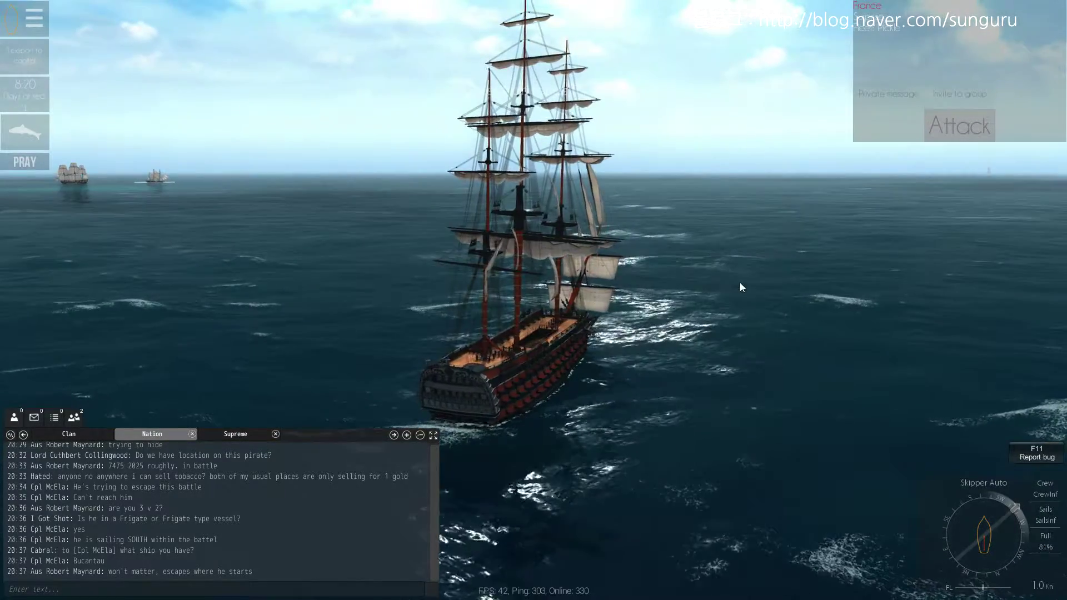
left_click_drag(740, 282, 646, 277)
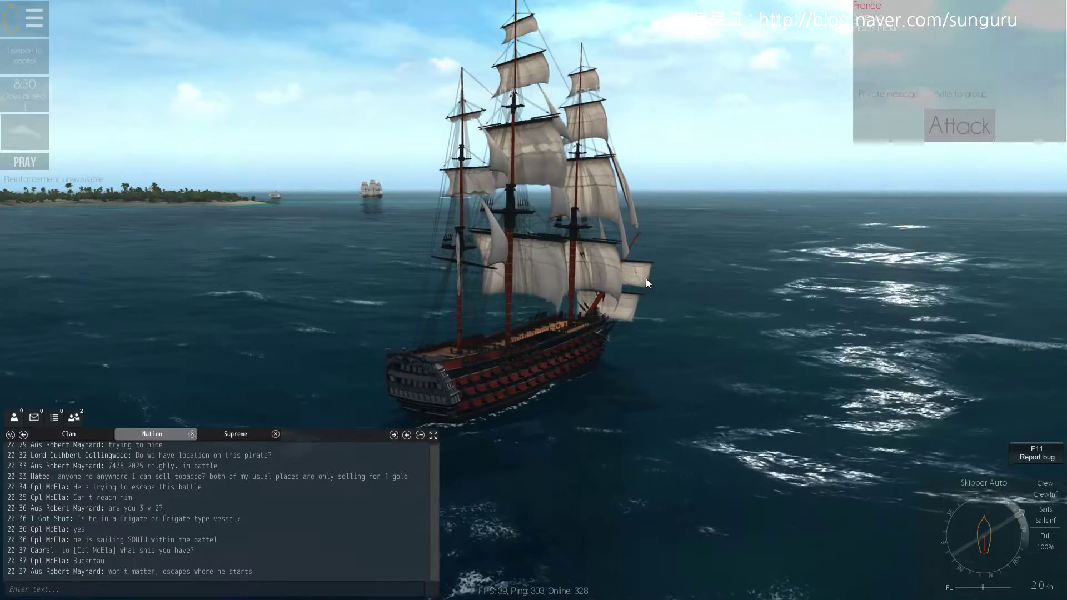
key("a")
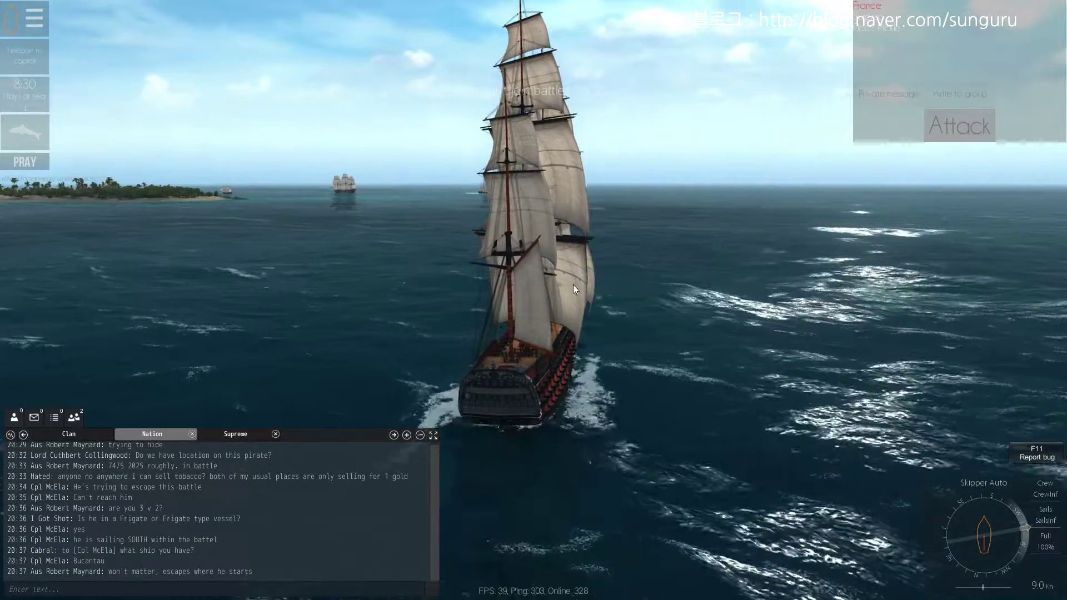
left_click_drag(573, 284, 549, 291)
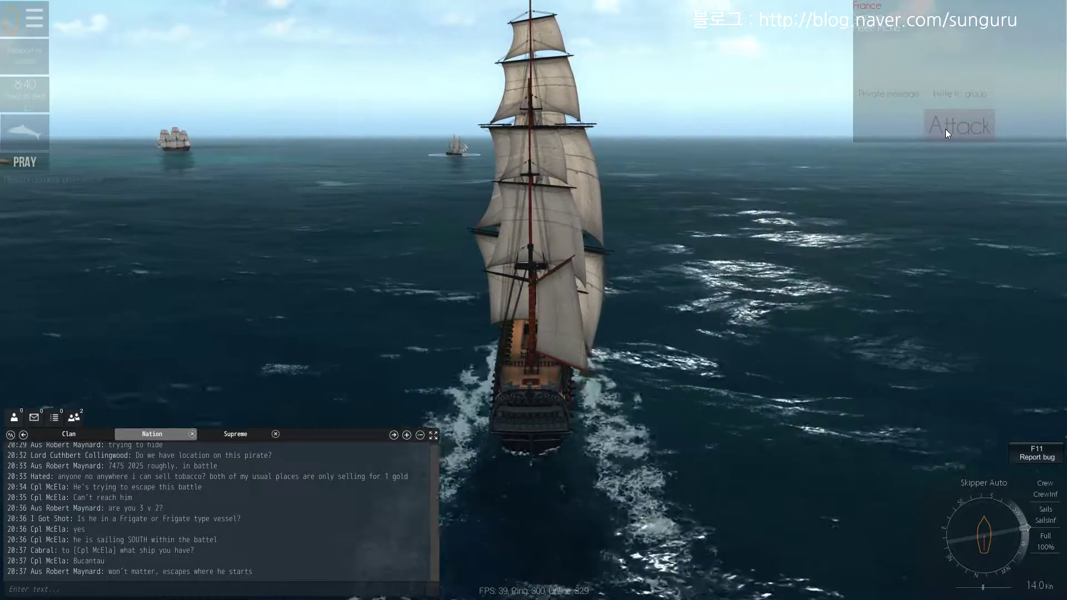
Attack the targeted French Surprise, furl the sails to a stop, and watch the enemy approach from several angles until the battle starts
left_click(946, 129)
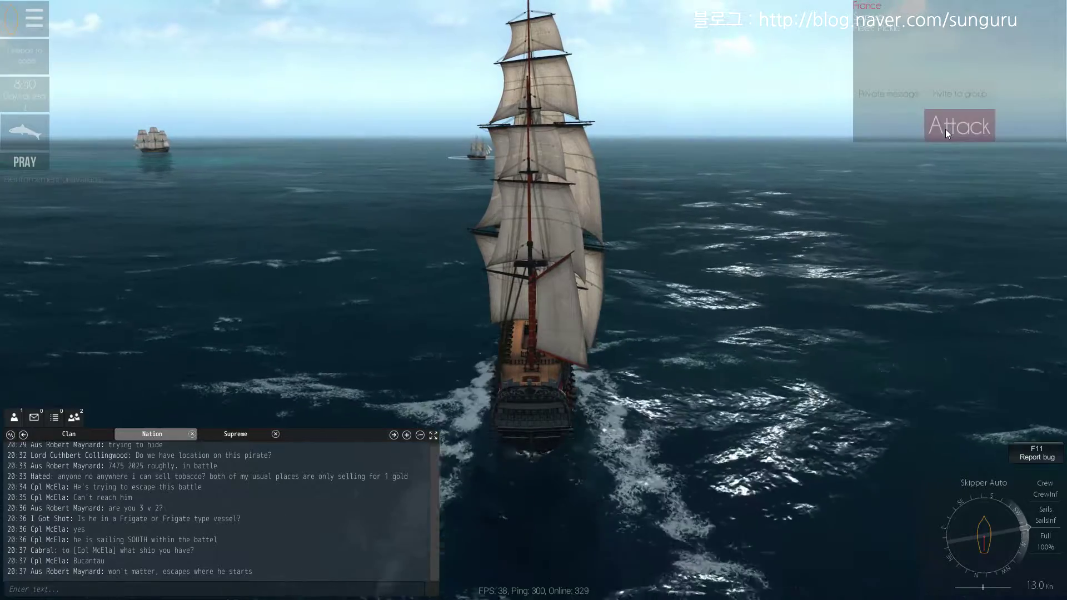
left_click_drag(638, 282, 670, 287)
key("s")
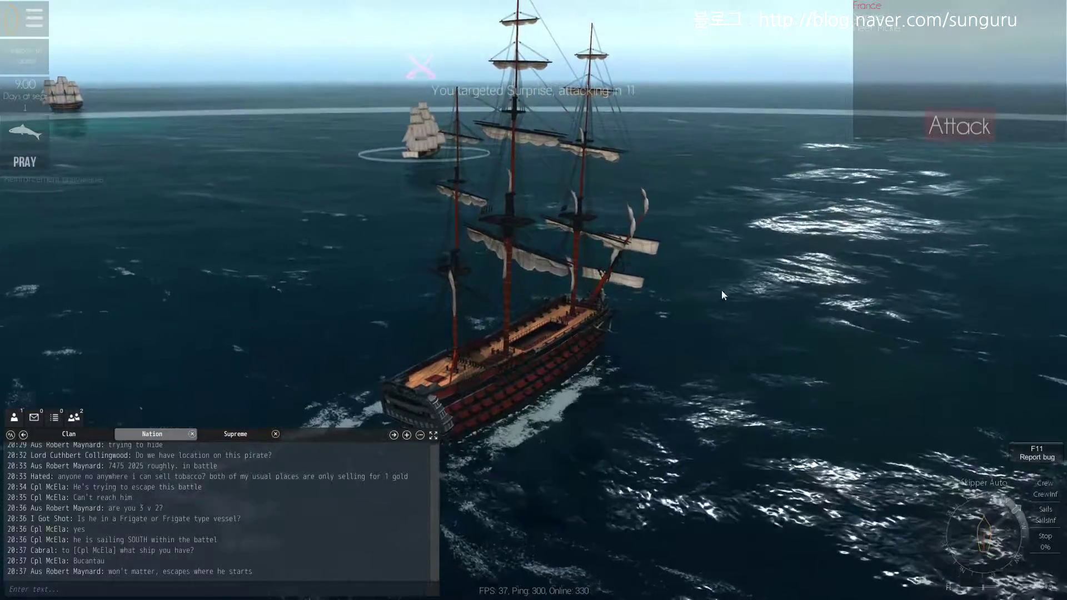
left_click_drag(722, 290, 814, 285)
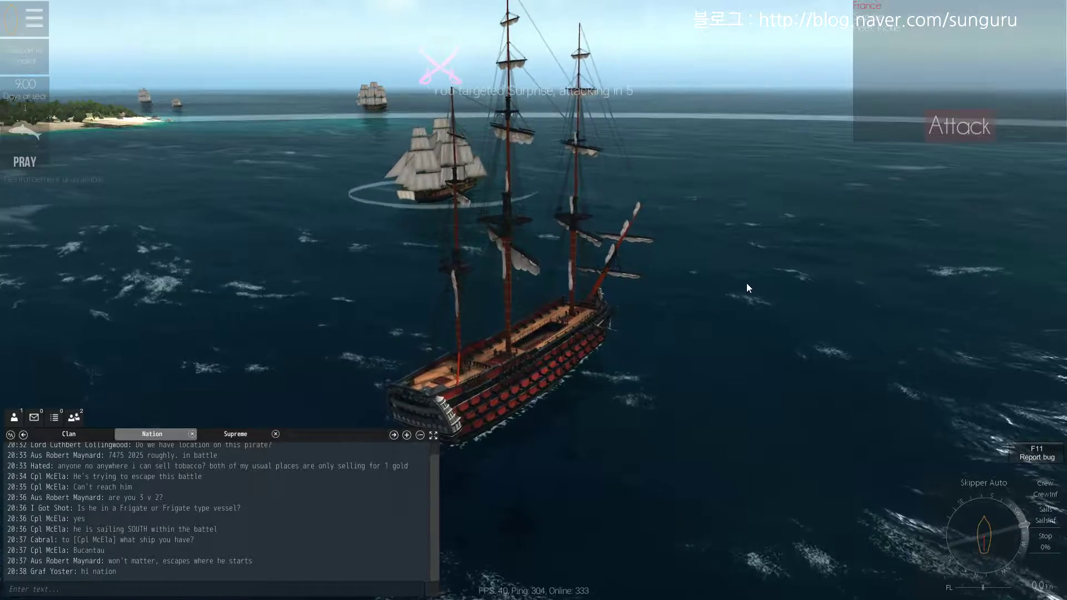
left_click_drag(747, 283, 530, 284)
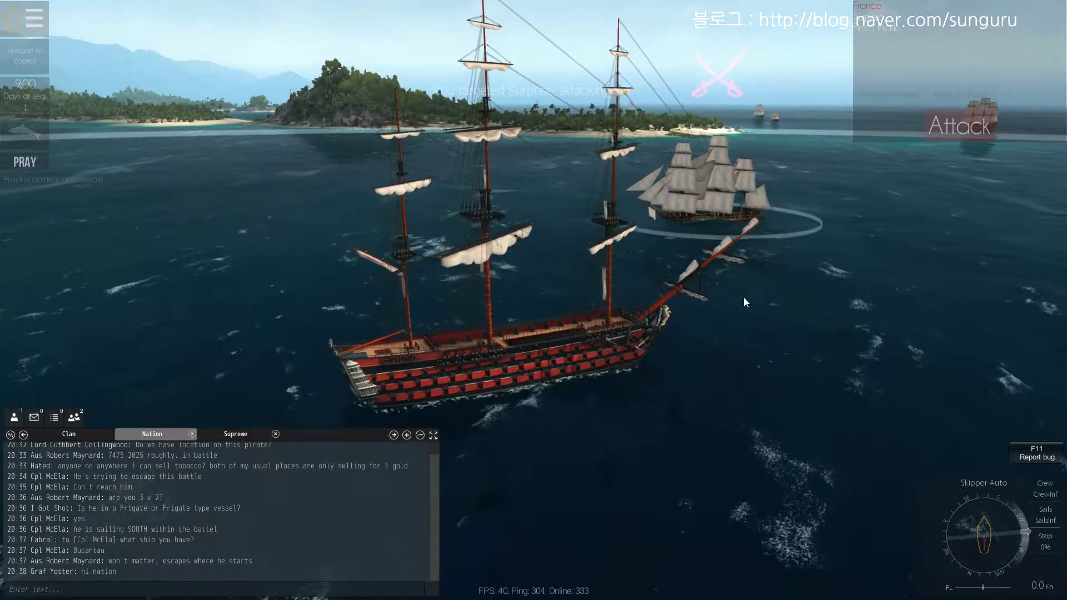
left_click_drag(743, 297, 618, 304)
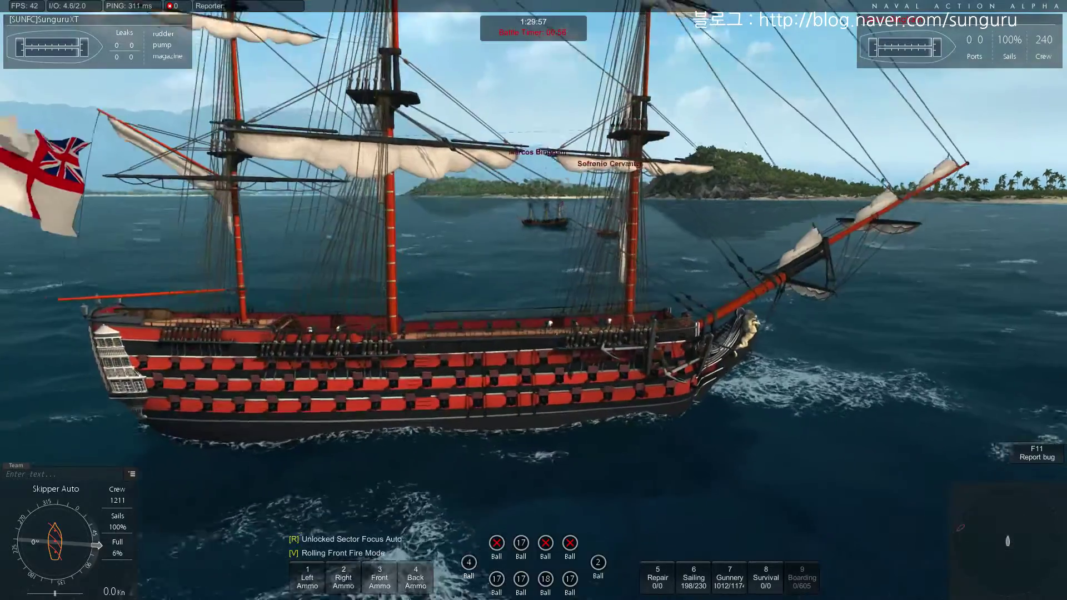
Fire the port guns with ball shot at the Pickle and the Surprise, checking the aim on the Surprise through the spyglass
right_click(534, 300)
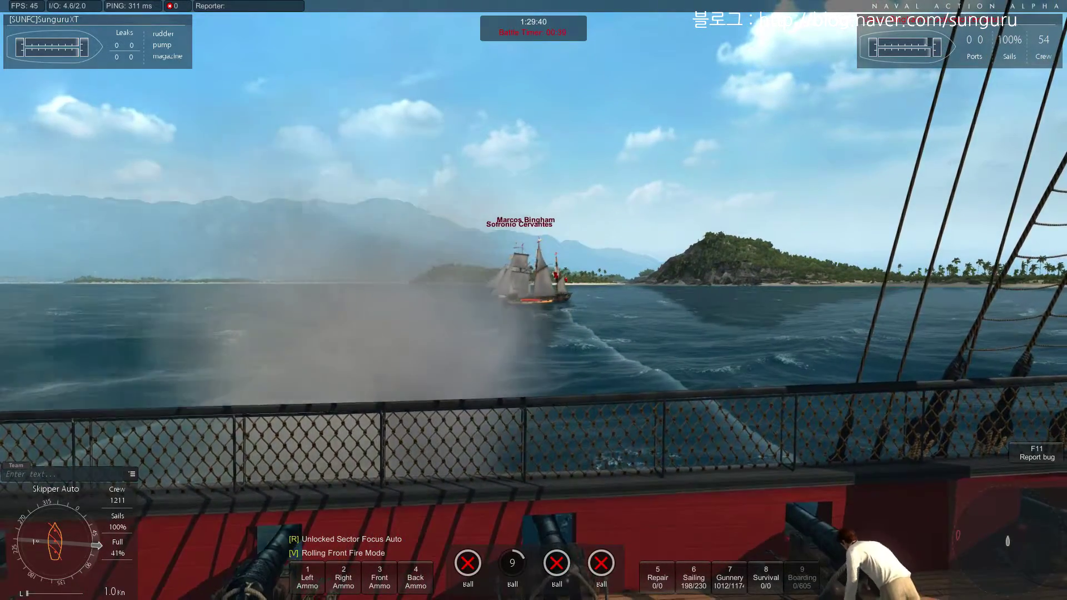
key("space")
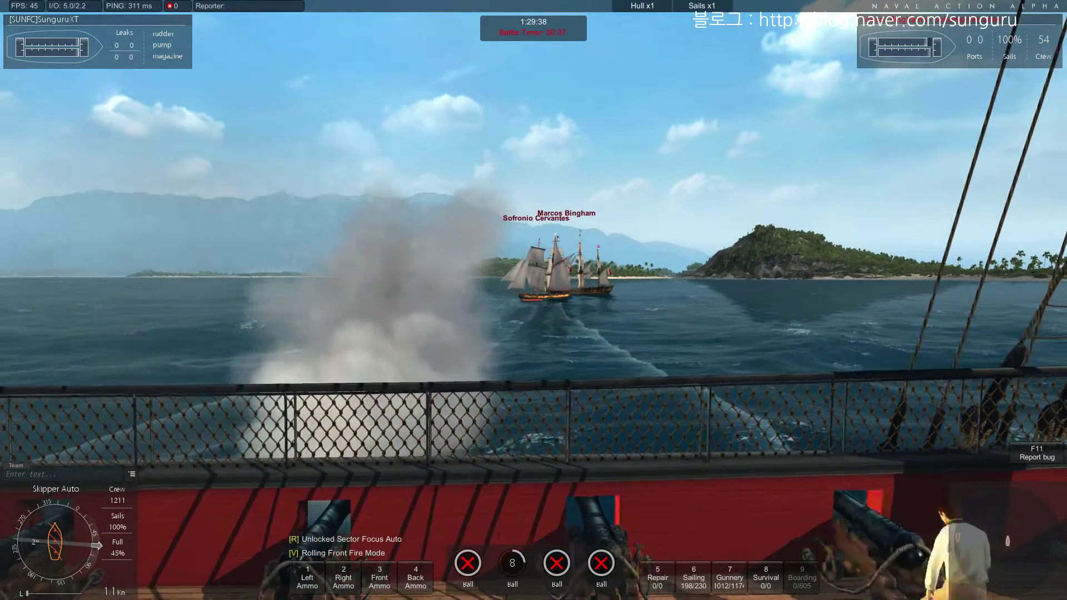
key("space")
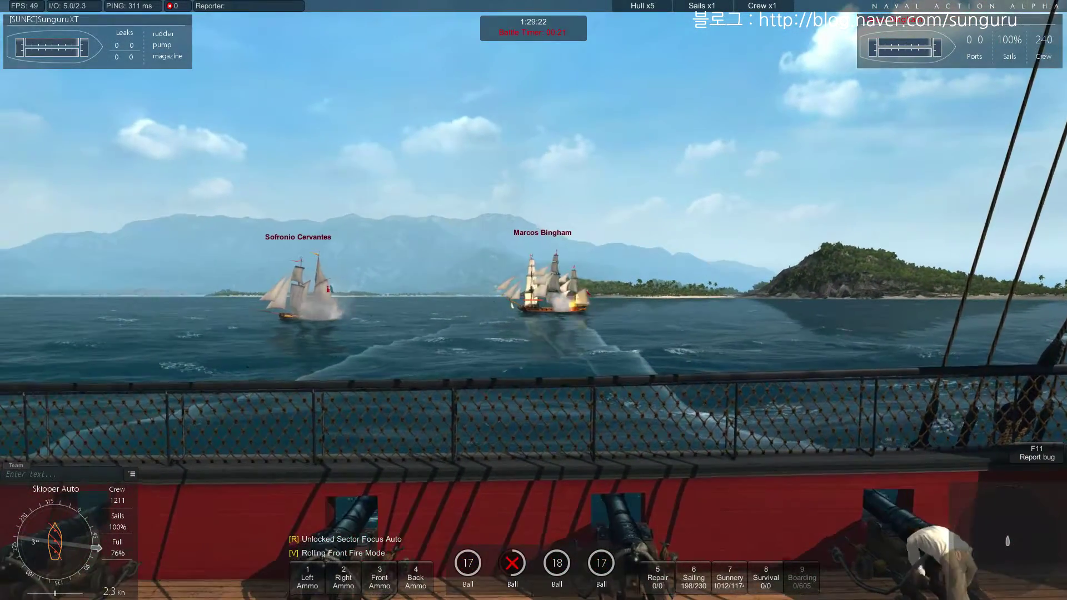
key("shift")
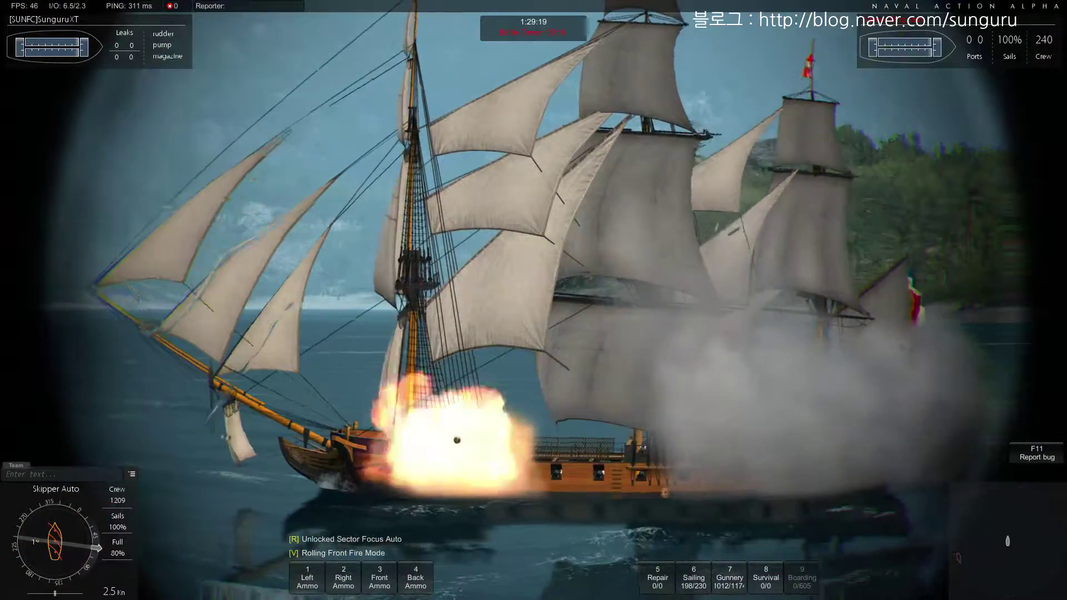
key("shift")
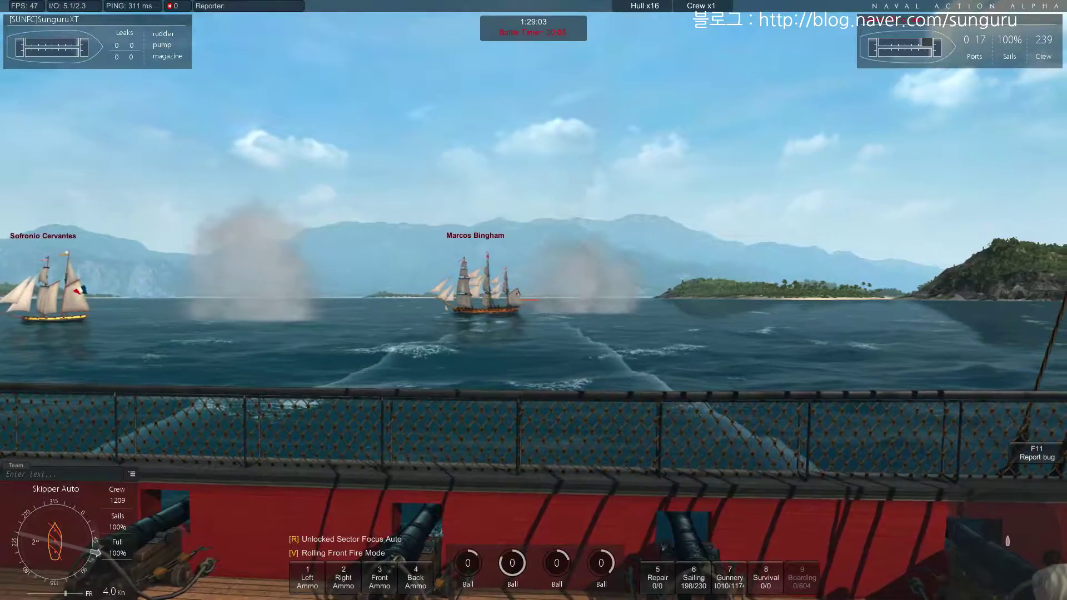
View the Santisima from outside and bring up the list of players and ships in the battle
scroll(534, 300, "down", 2)
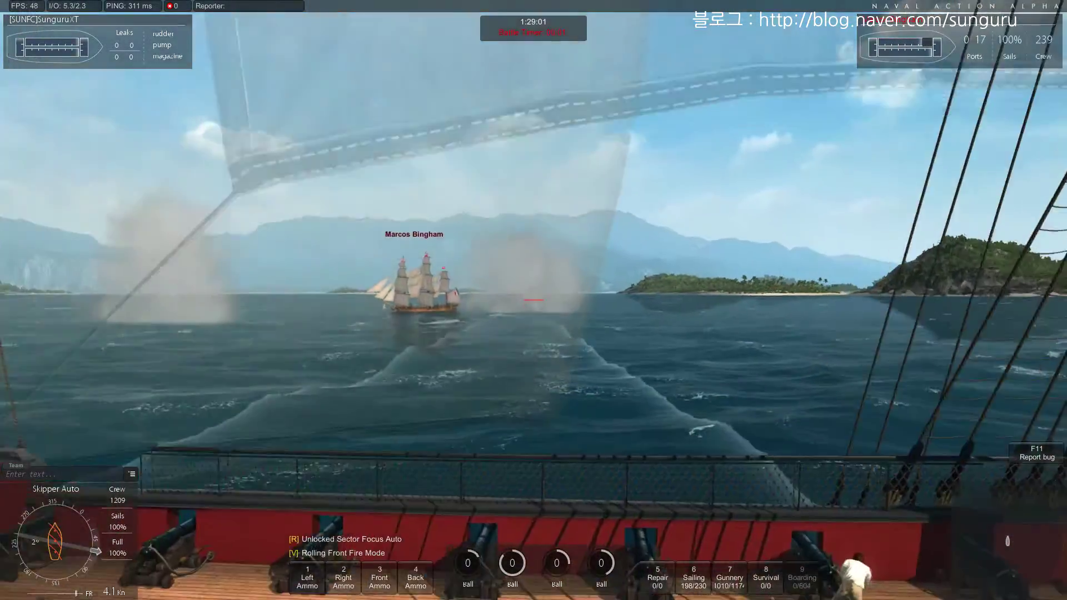
scroll(534, 301, "up", 1)
scroll(533, 300, "down", 3)
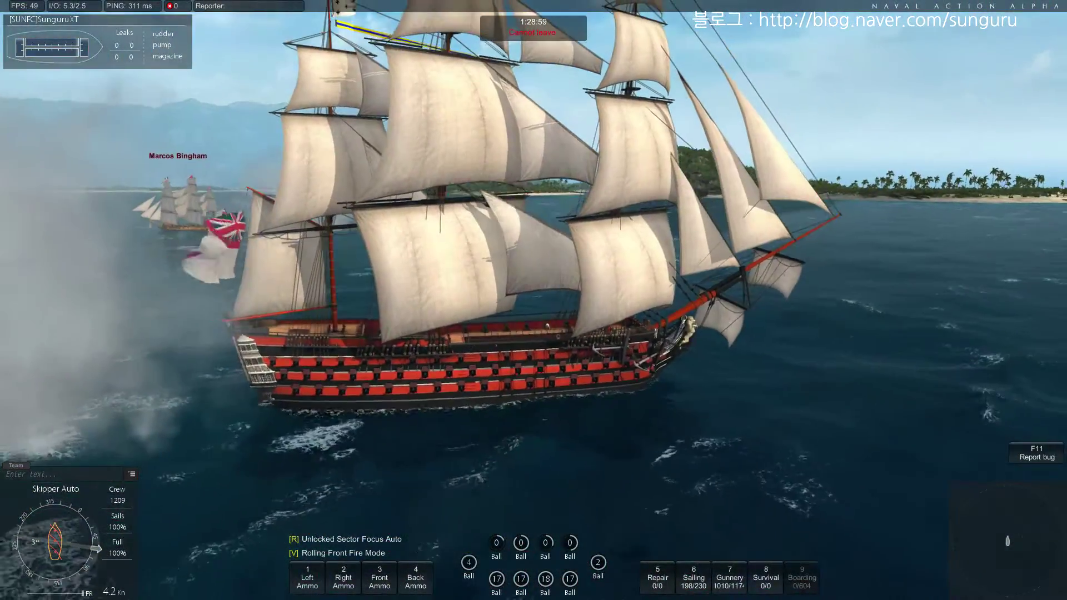
key("Tab")
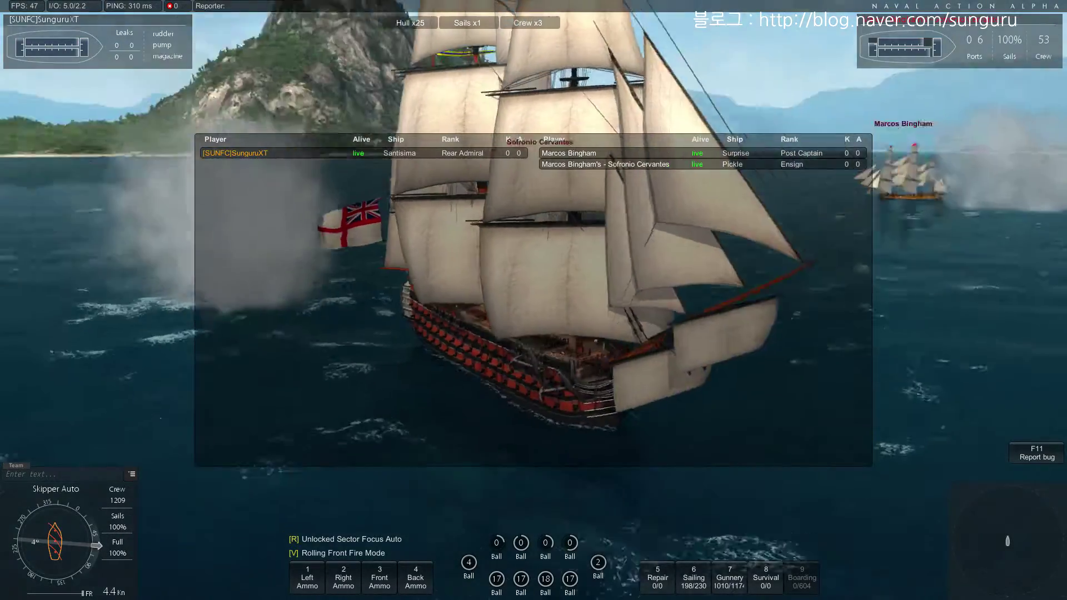
Aim the stern guns at the enemy Pickle and fire them one after another until all are spent
scroll(534, 300, "up", 3)
scroll(534, 300, "up", 2)
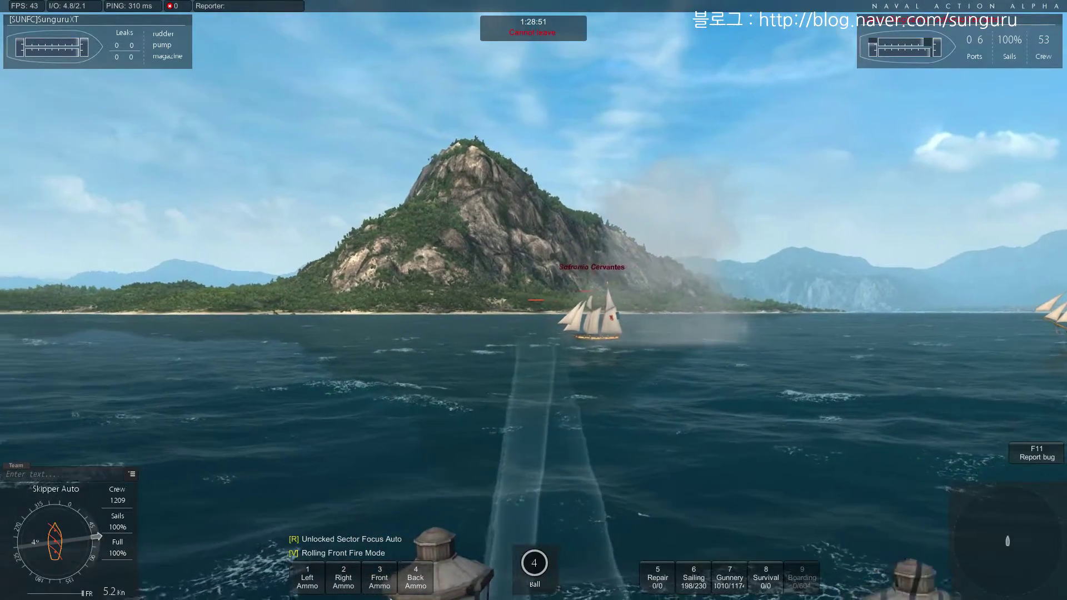
key("space")
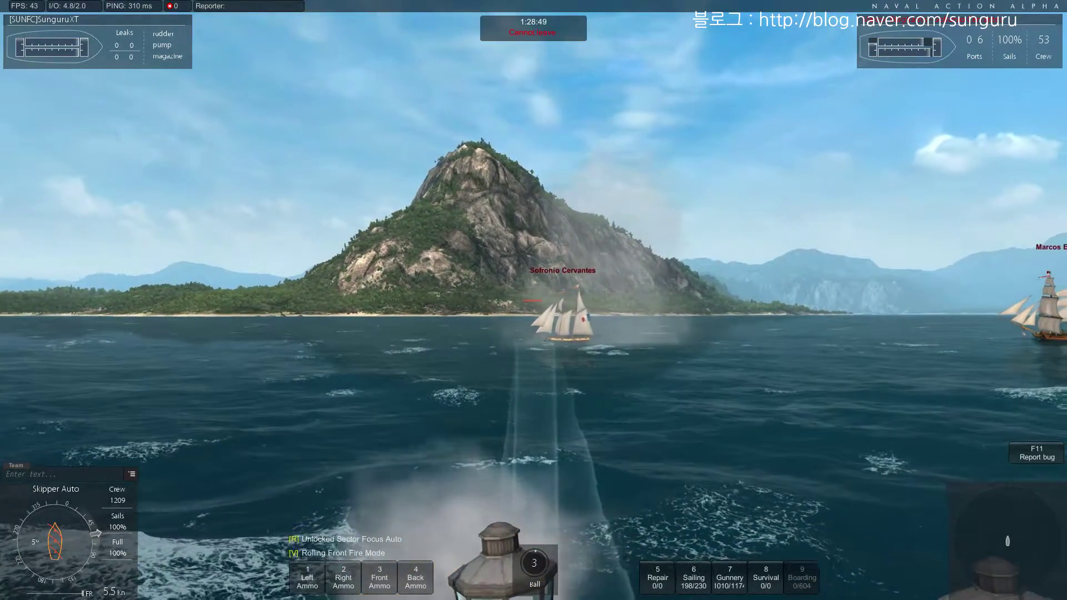
key("space")
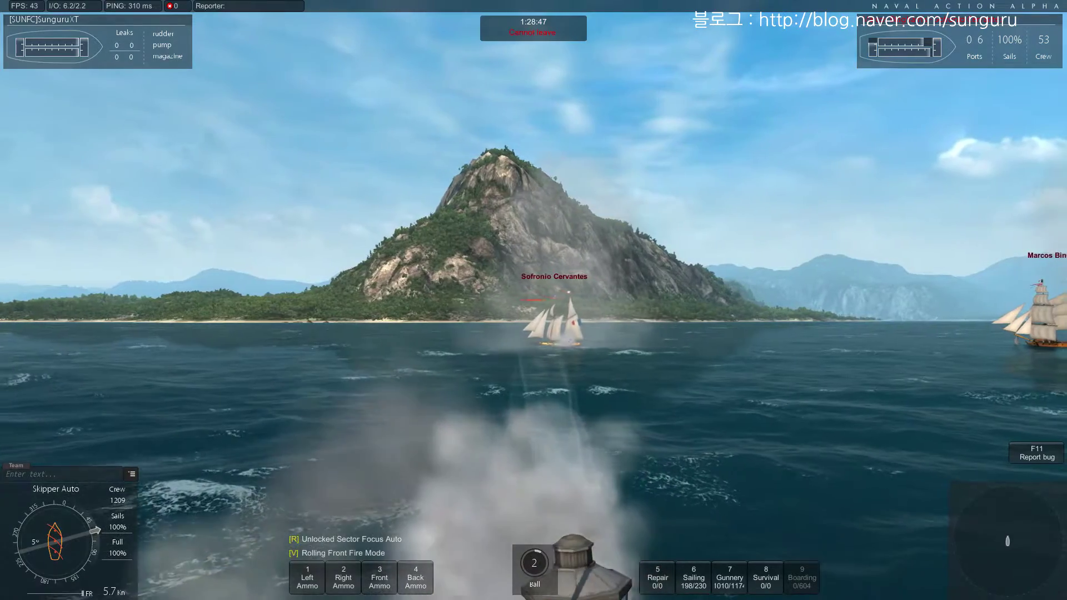
key("space")
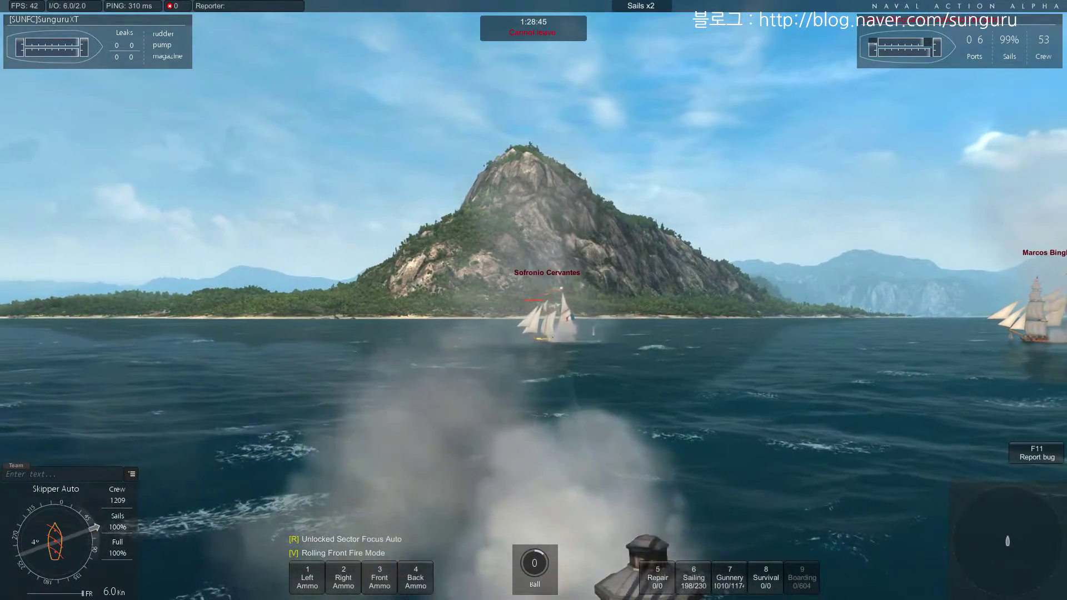
key("space")
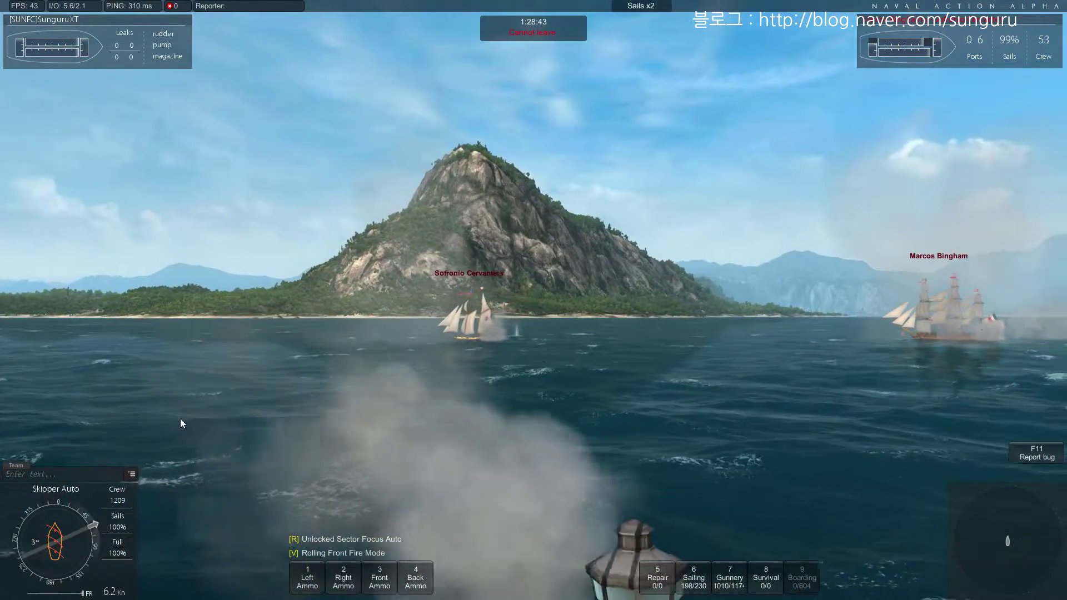
Expand the battle chat, resize it to a shorter and wider window, and show the Nation channel
left_click(131, 473)
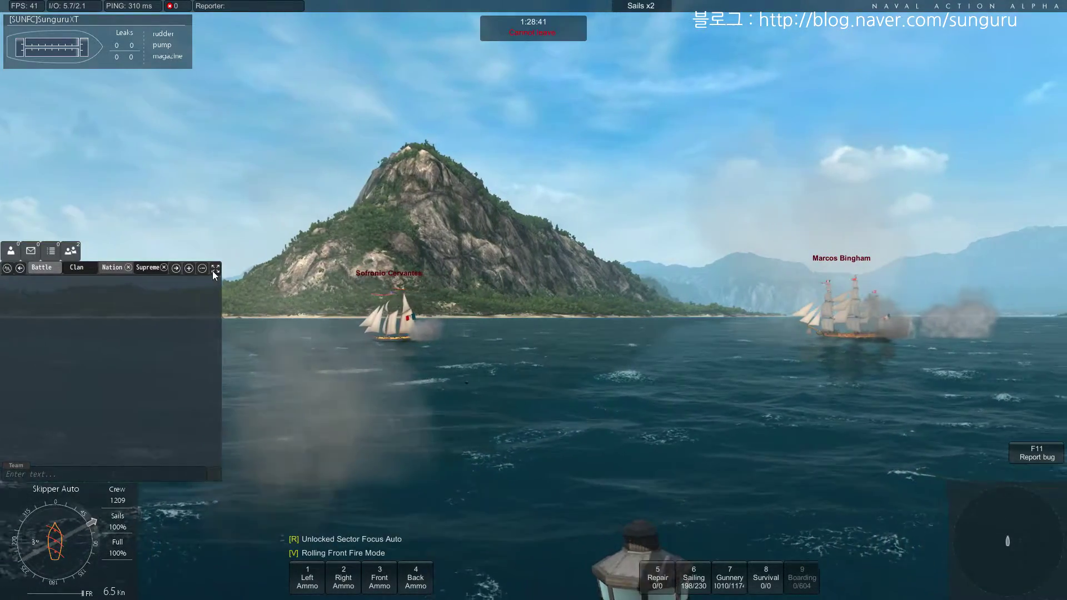
left_click_drag(213, 269, 279, 396)
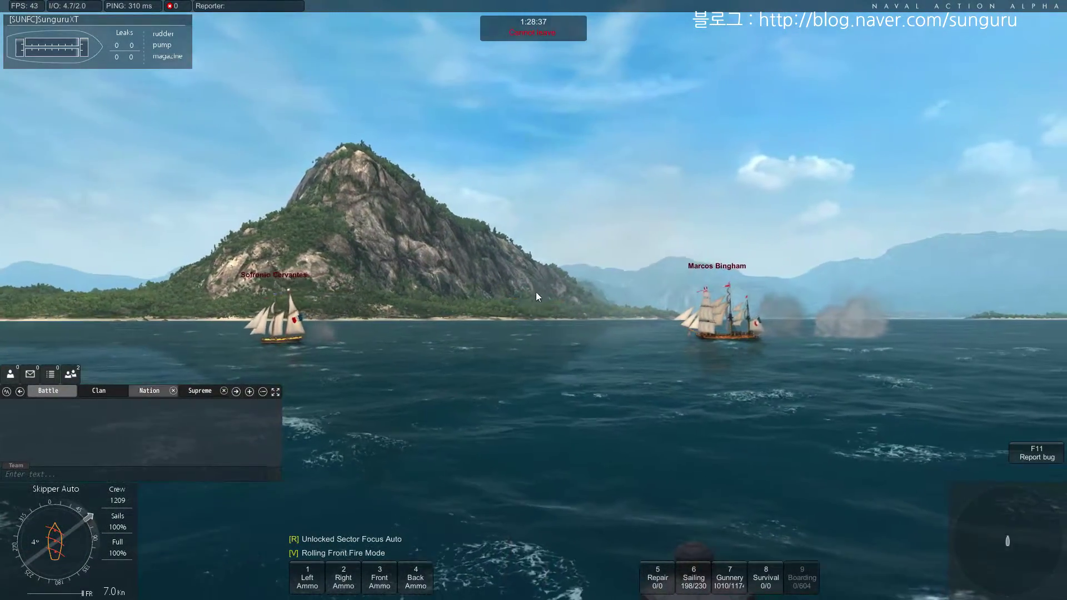
left_click(147, 391)
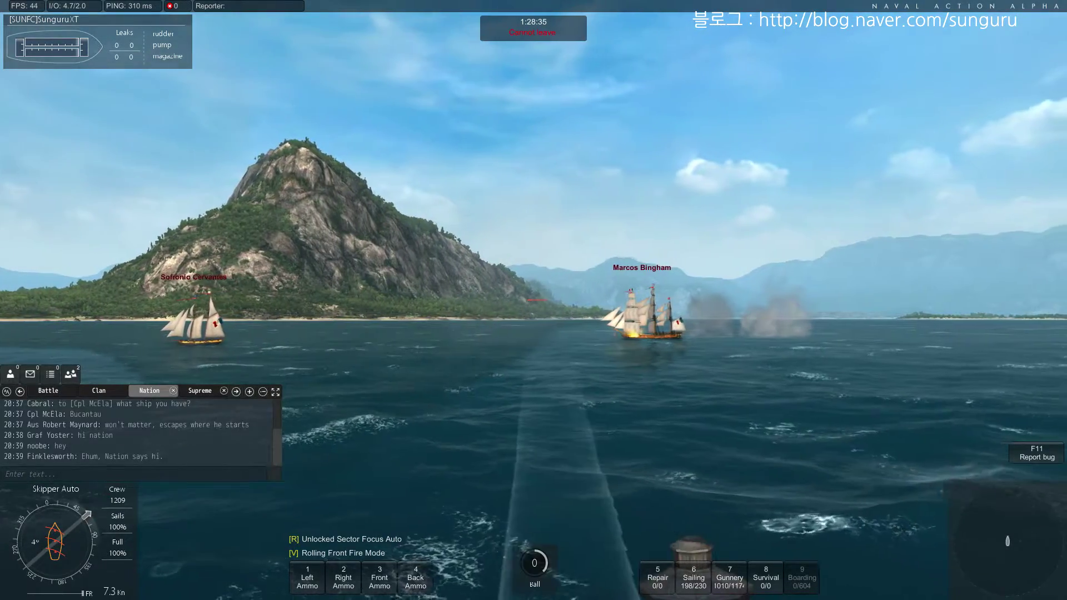
Aim the starboard guns at the Pickle, sight it through the spyglass, and fire ranging shots followed by the broadside
scroll(533, 300, "down", 4)
scroll(534, 300, "down", 3)
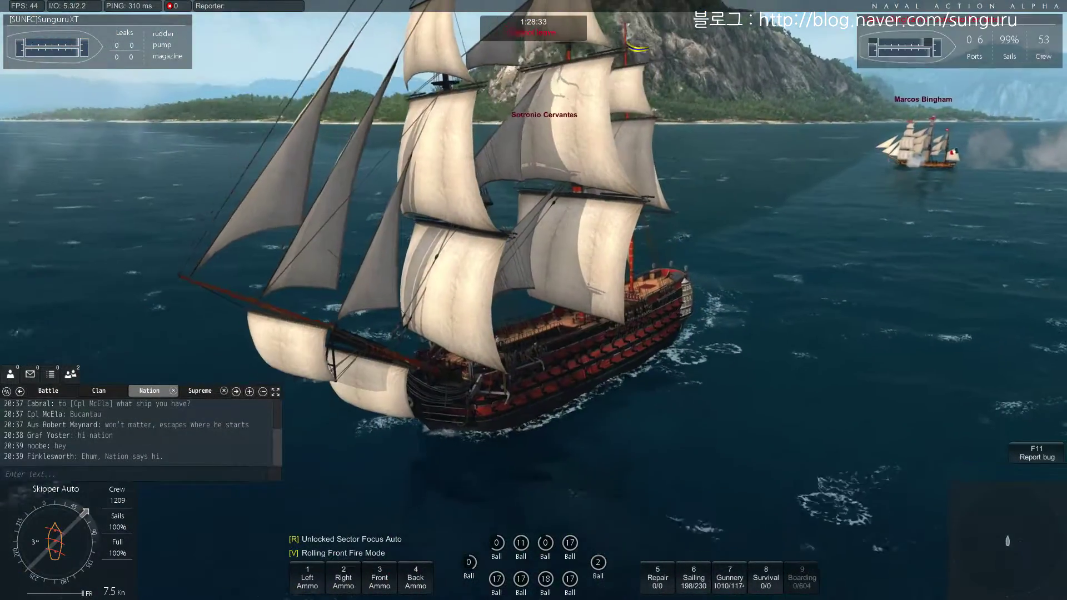
scroll(534, 300, "up", 5)
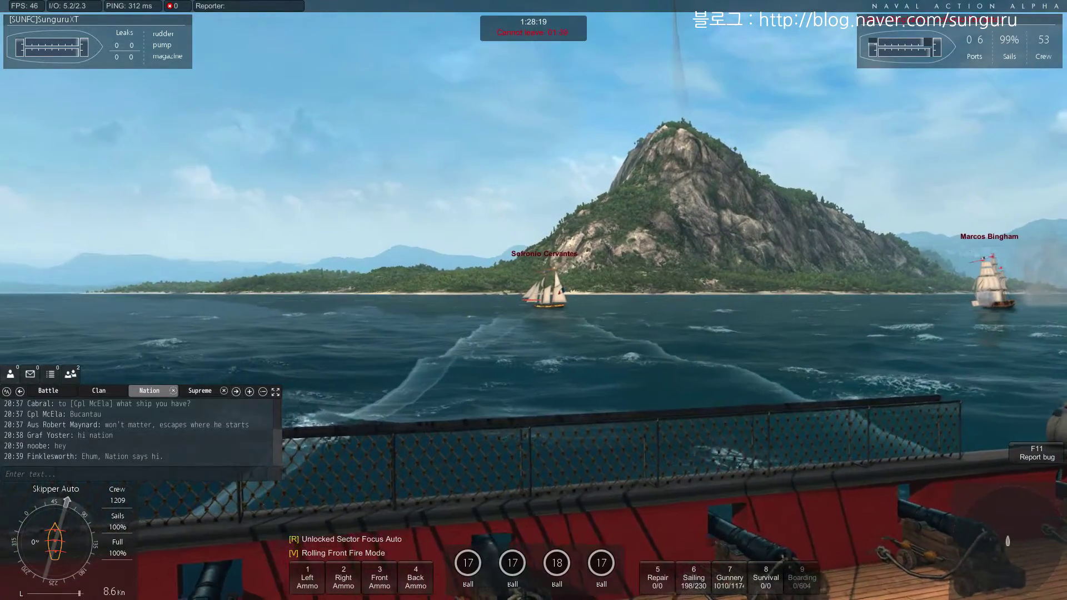
key("shift")
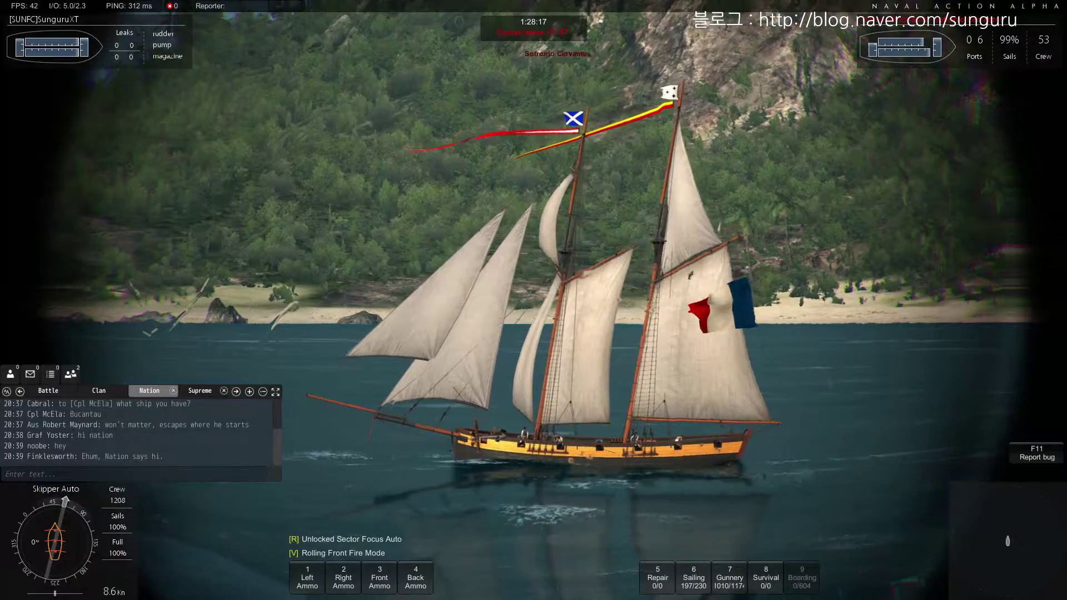
key("shift")
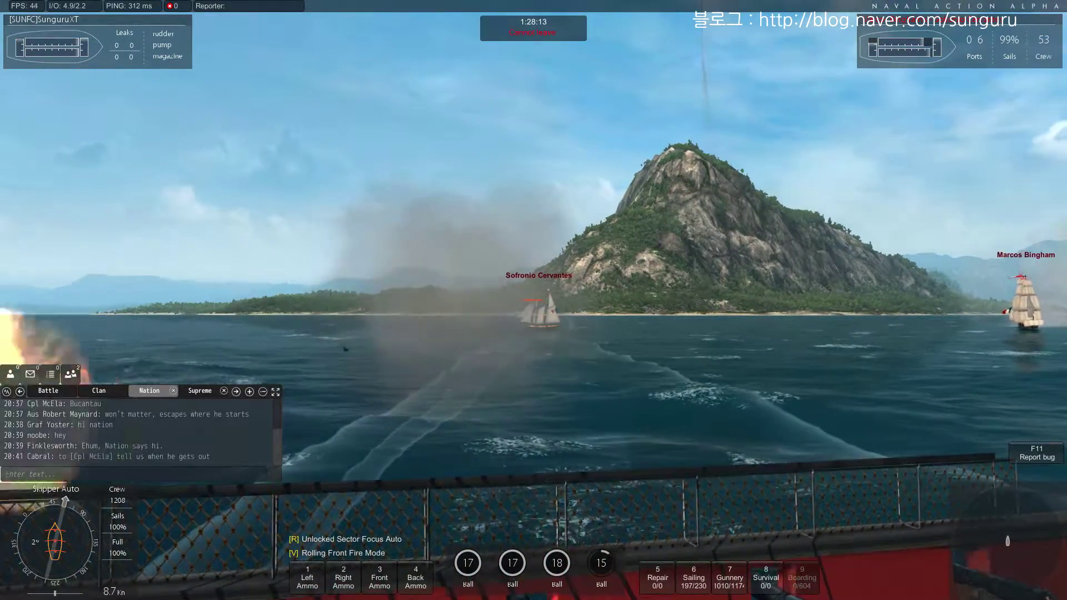
key("shift")
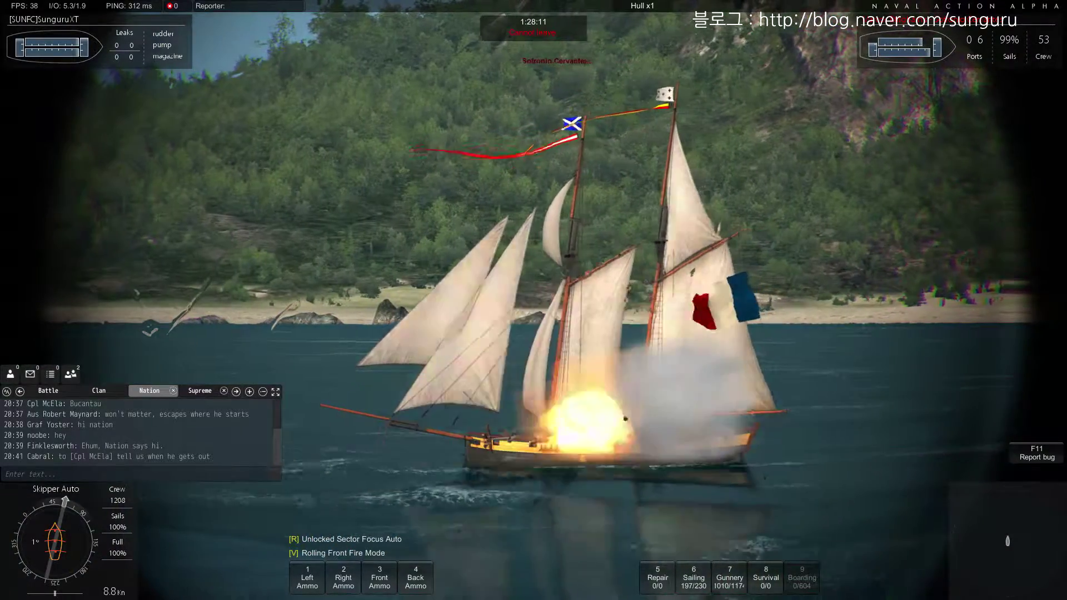
key("shift")
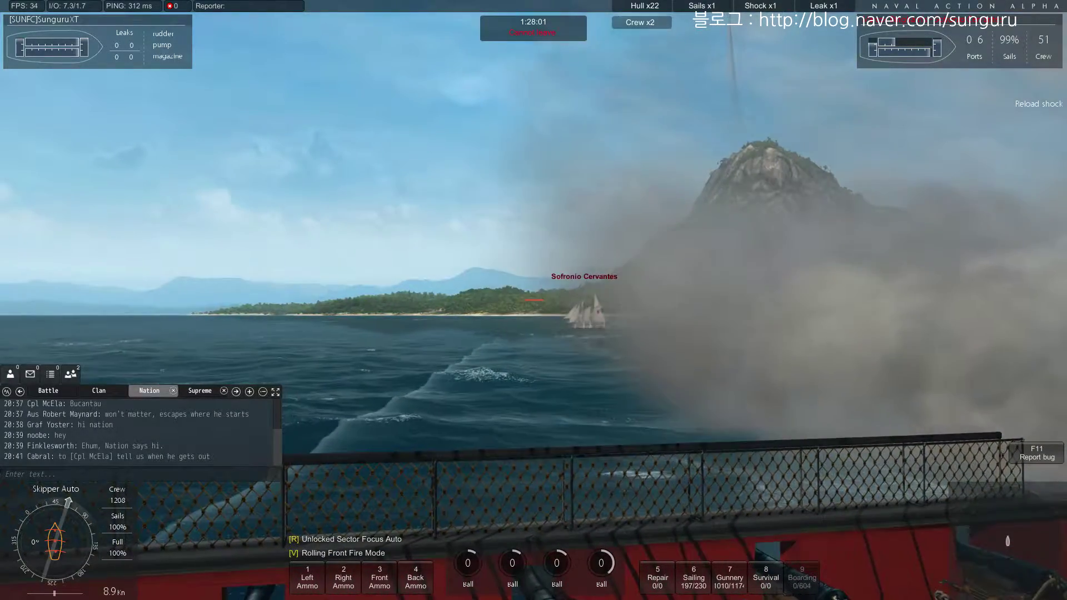
Examine the ship from outside and the Pickle from the gun deck while the starboard guns reload
key("shift")
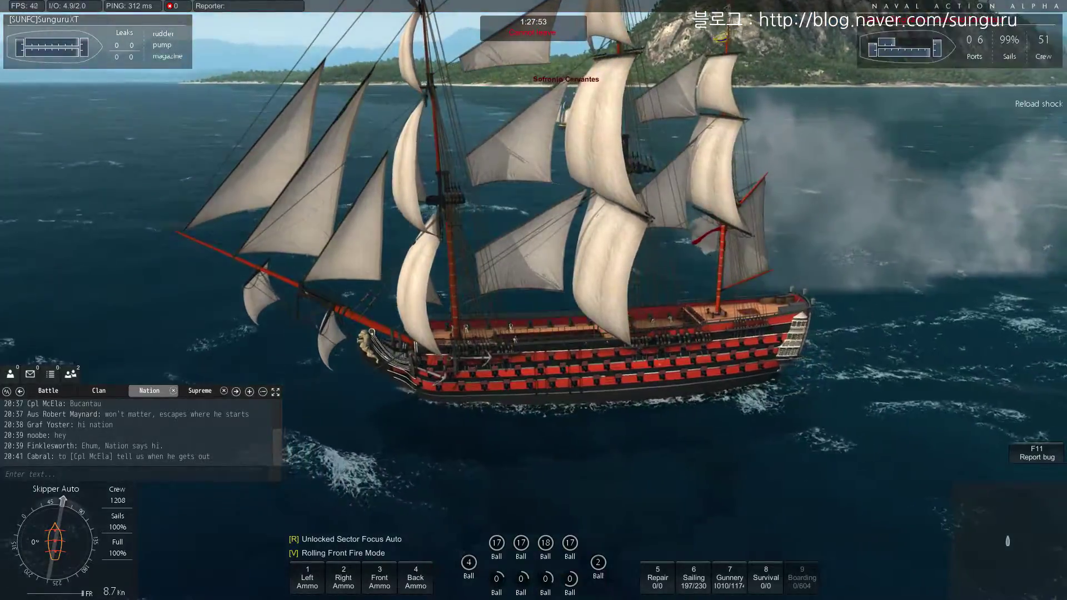
scroll(533, 300, "up", 5)
scroll(533, 300, "up", 2)
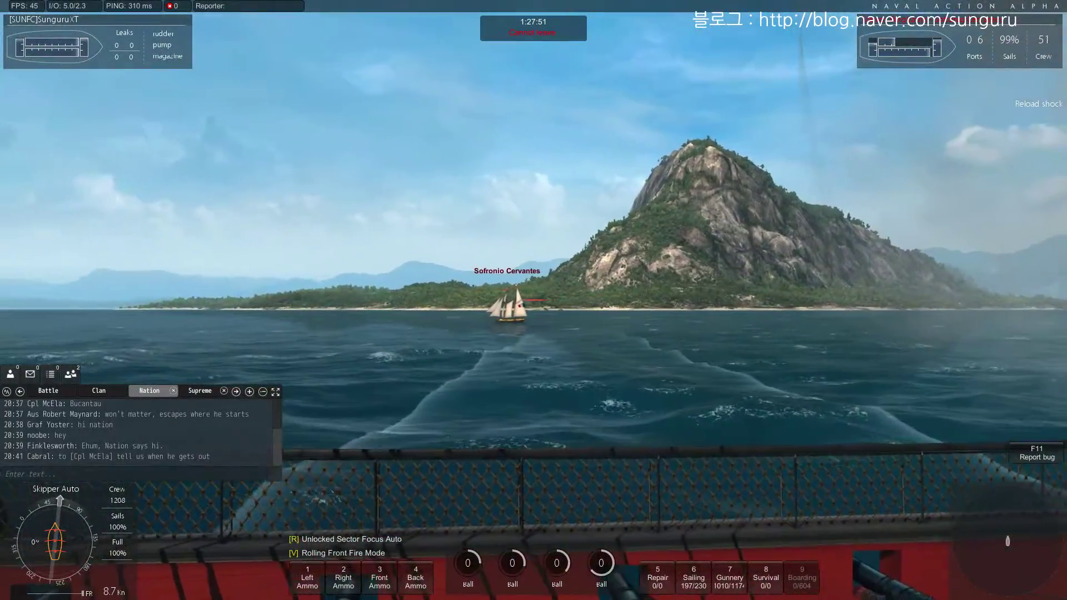
scroll(534, 300, "down", 2)
scroll(534, 300, "up", 2)
scroll(533, 300, "down", 5)
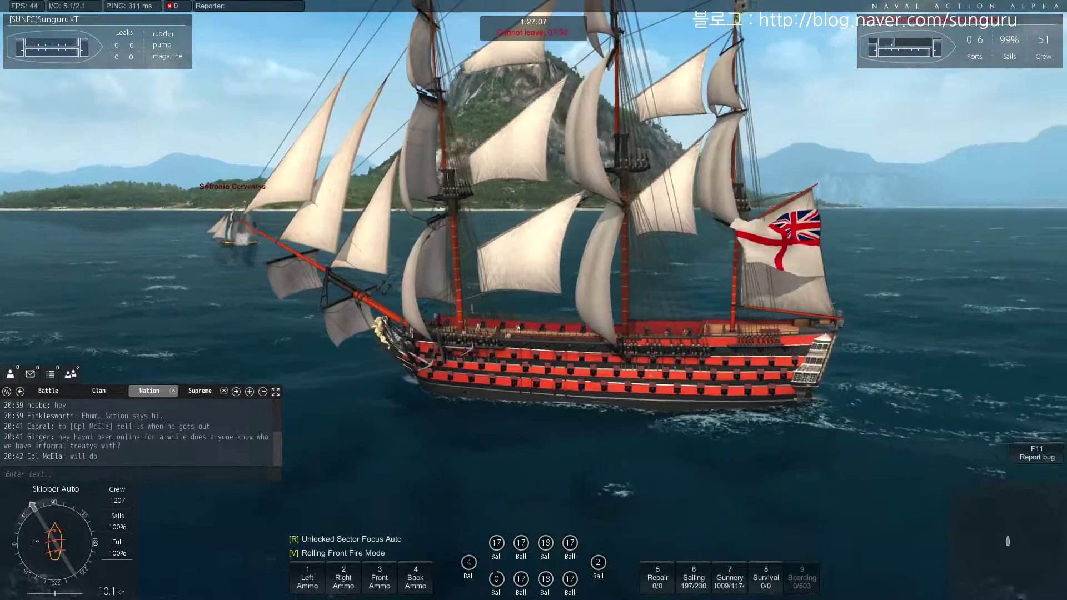
Aim the reloaded starboard guns at the Pickle through the spyglass, then fire a ranging shot followed by the broadside
key("shift")
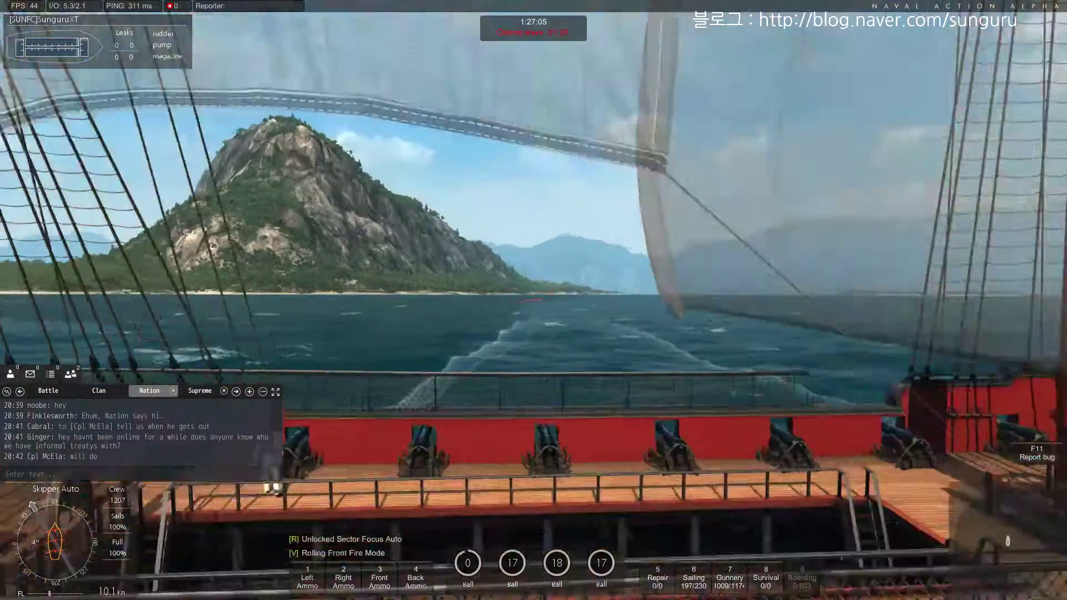
scroll(533, 300, "up", 3)
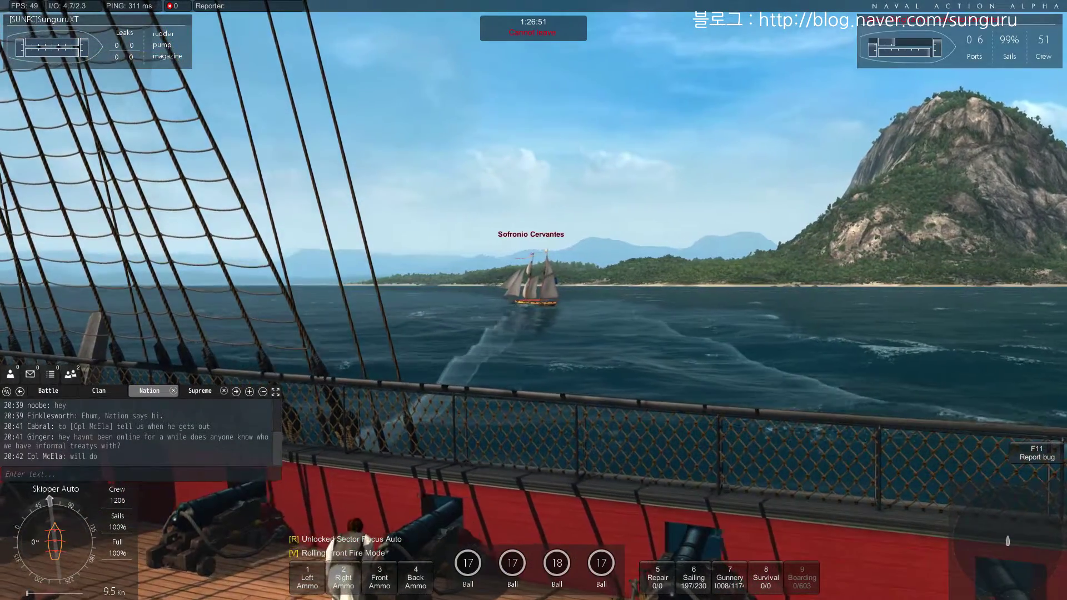
key("shift")
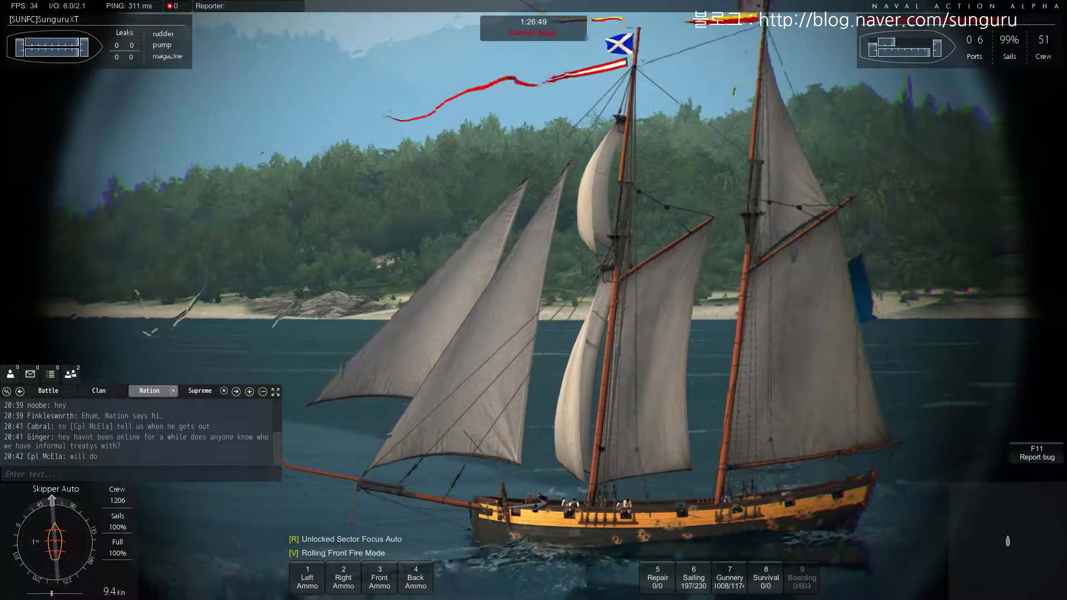
key("shift")
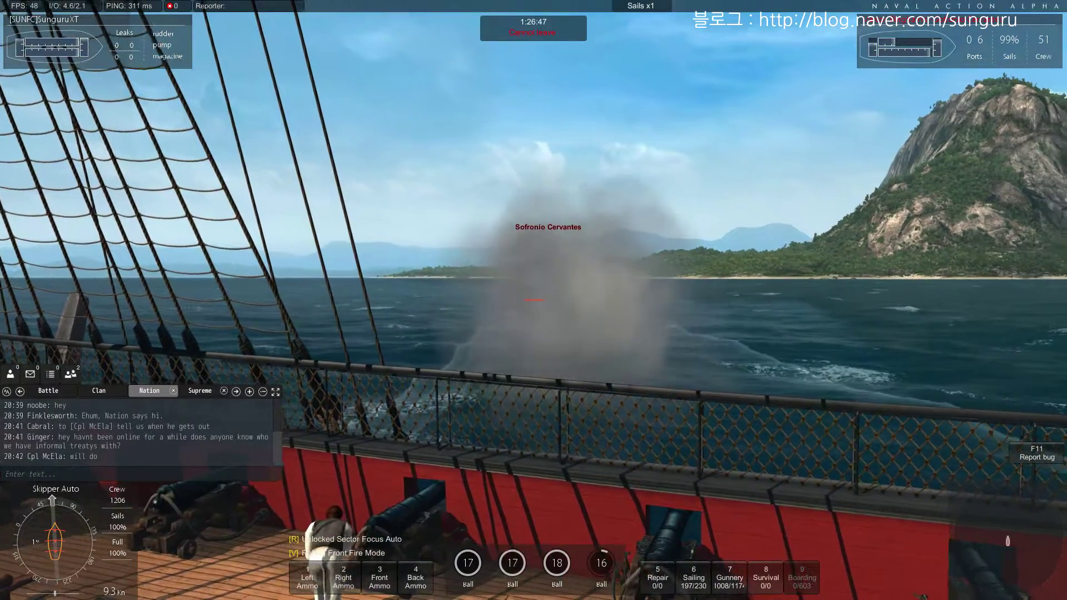
key("shift")
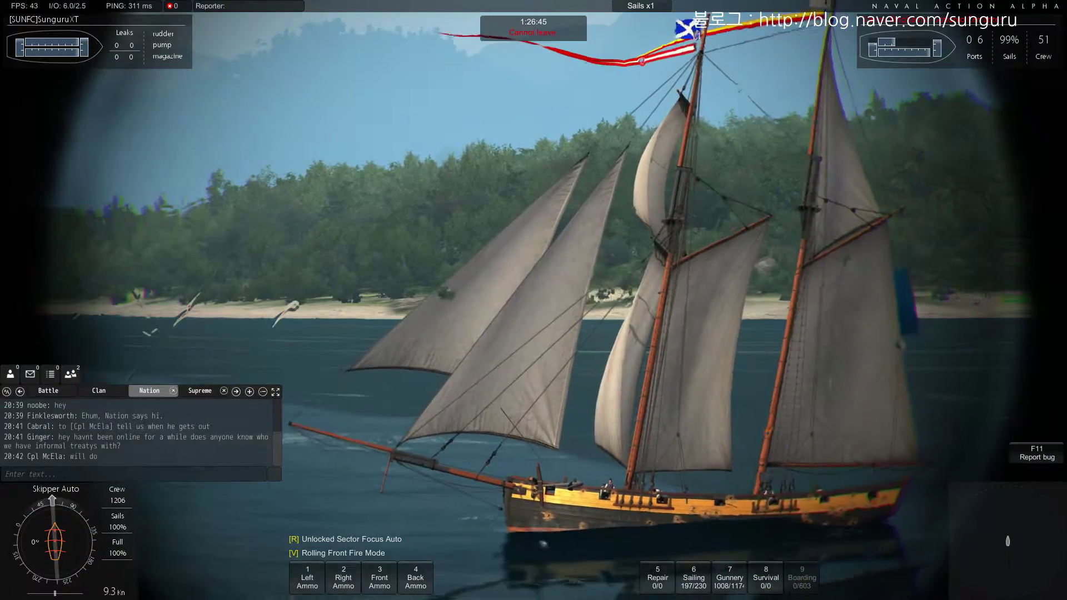
key("shift")
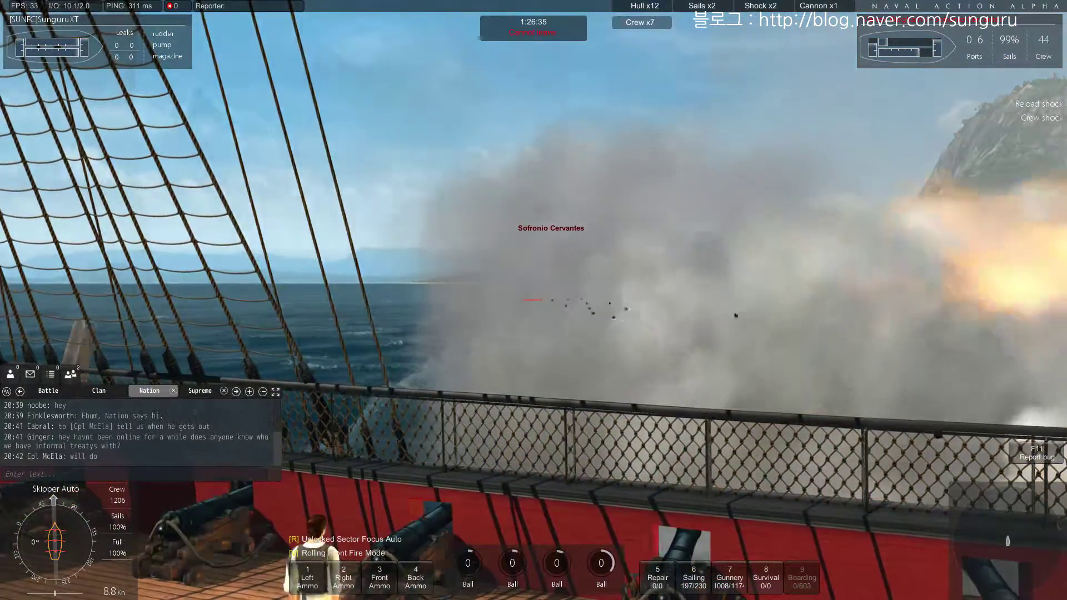
key("shift")
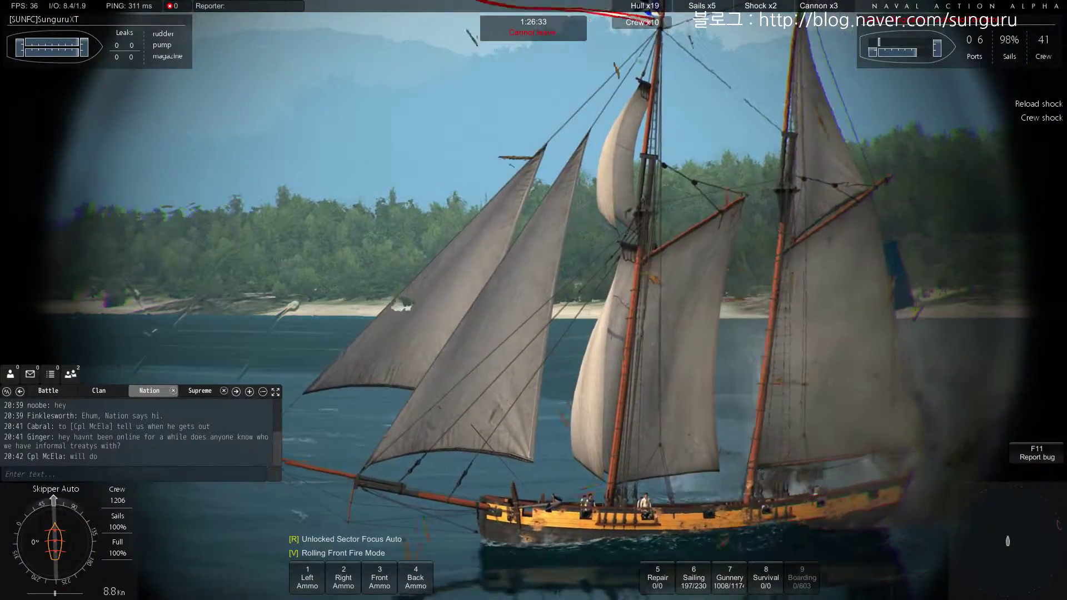
key("shift")
Aim the stern guns at the Surprise astern and fire them until they are spent
key("shift")
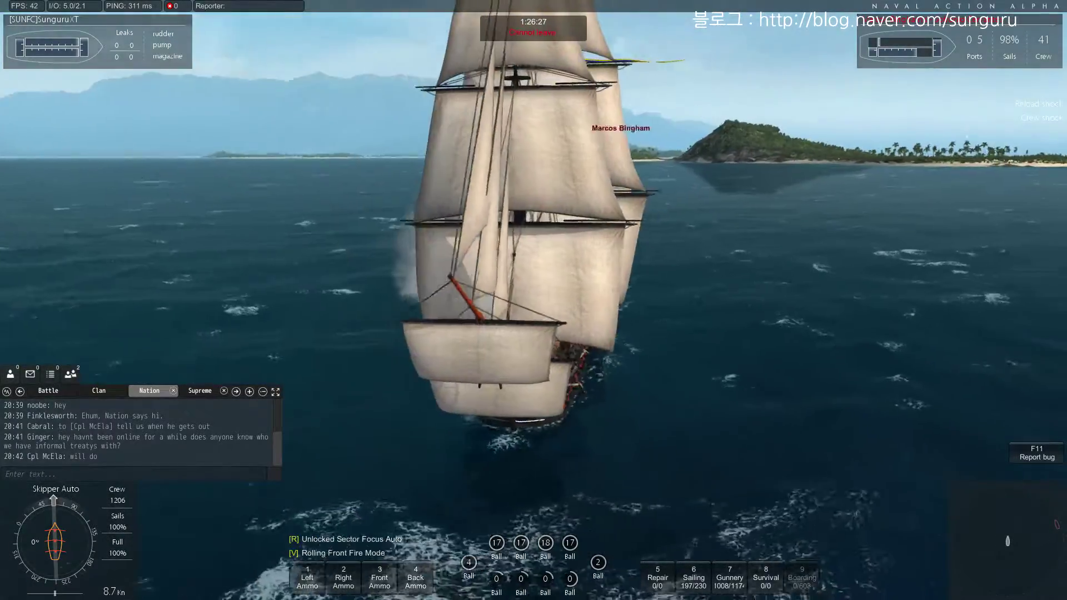
scroll(534, 300, "up", 5)
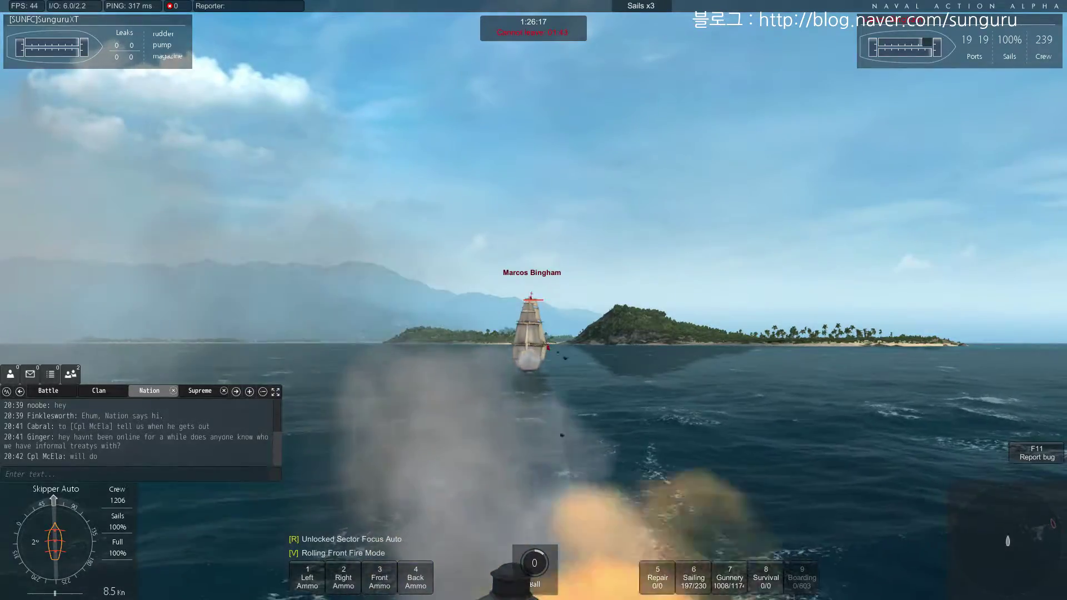
key("shift")
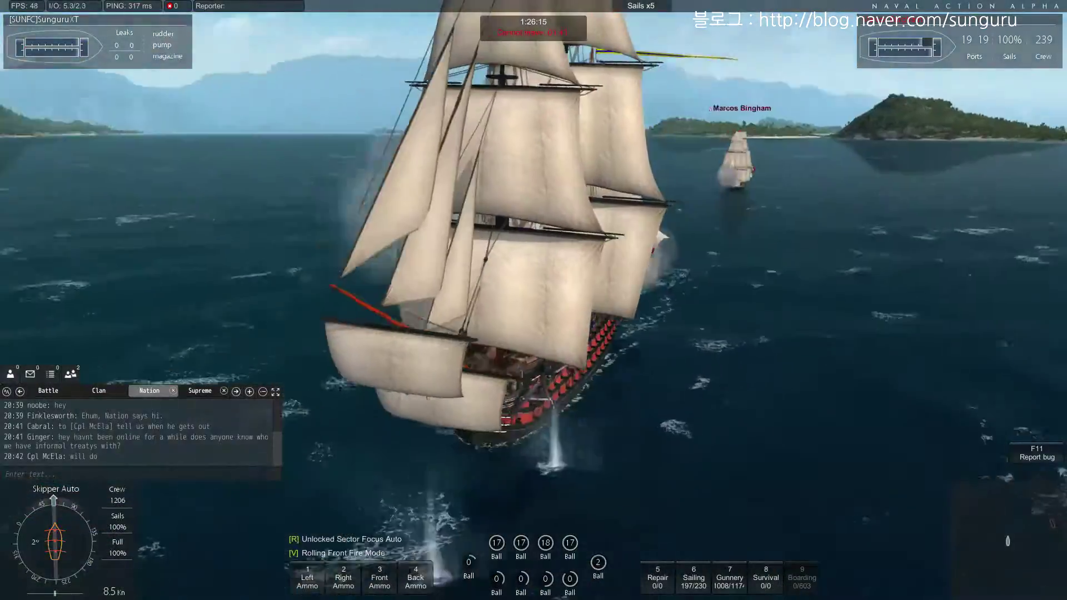
Return to the starboard guns and track the Pickle, firing ranging shots before unleashing the full broadside
key("shift")
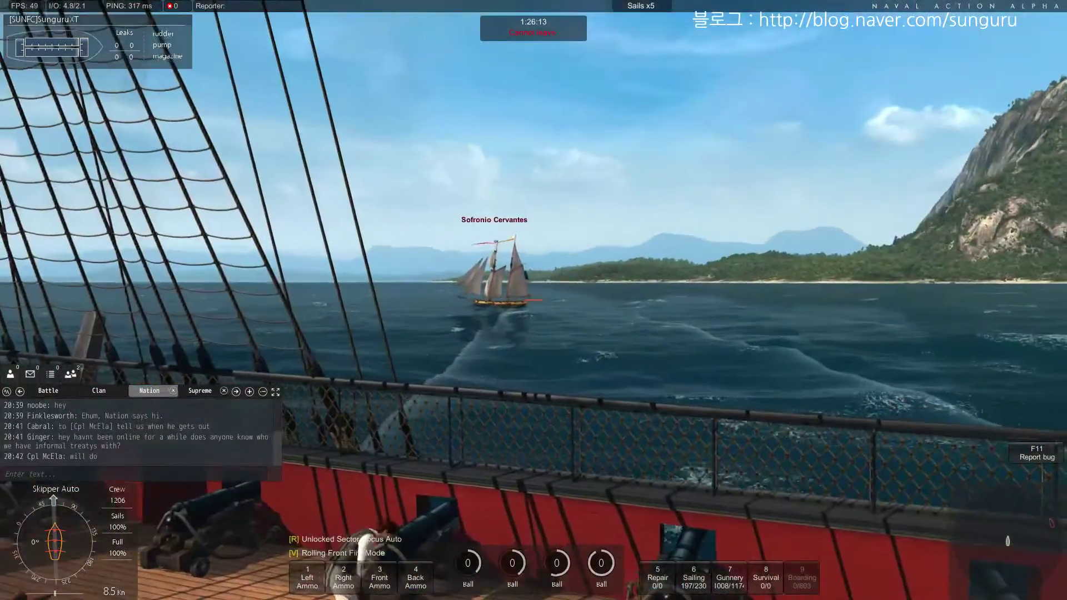
key("a")
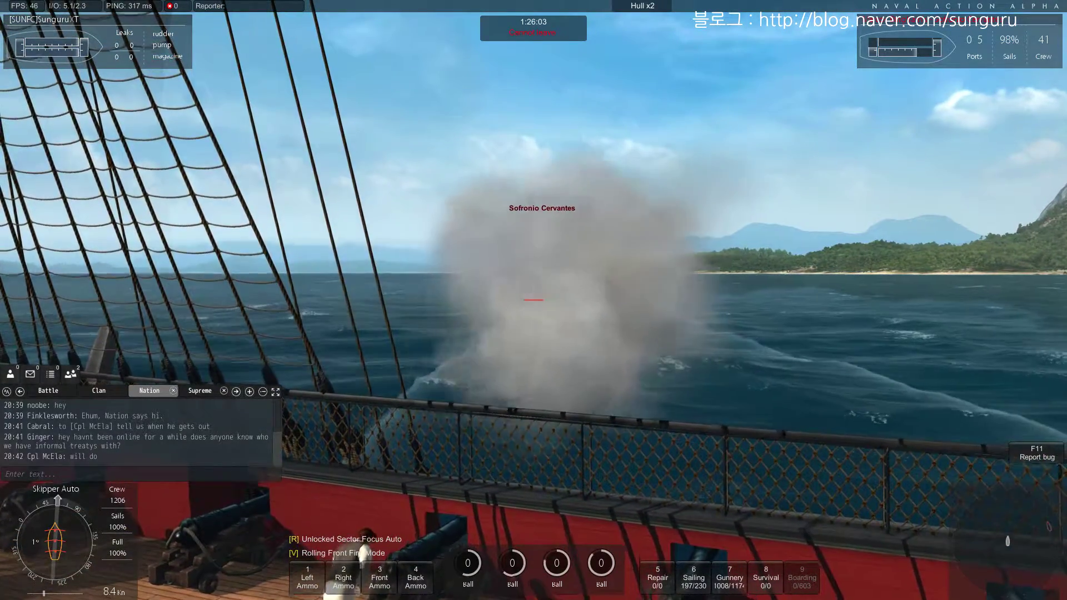
key("a")
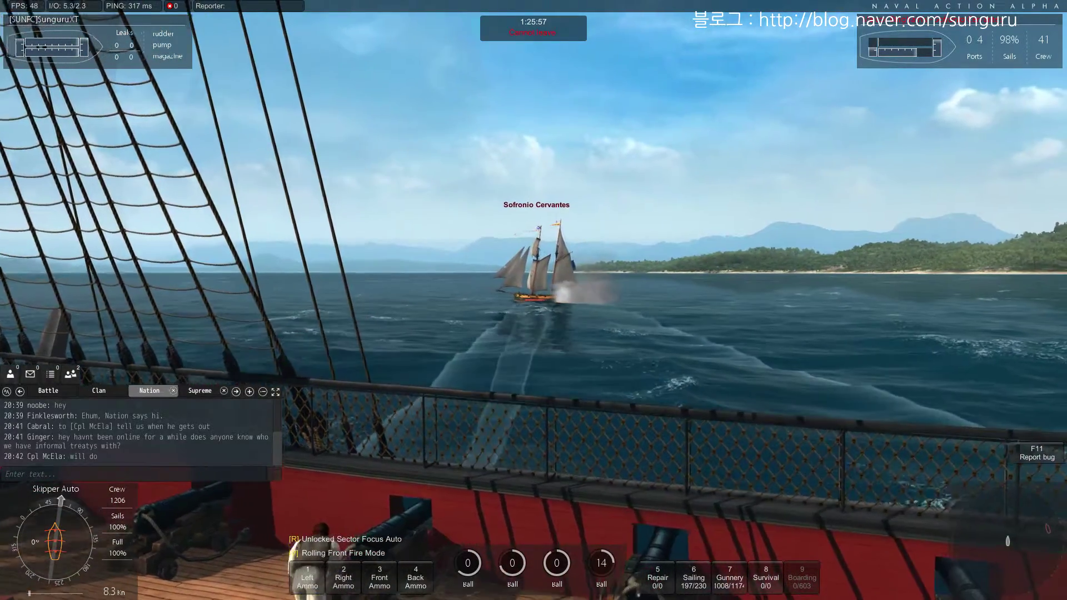
key("space")
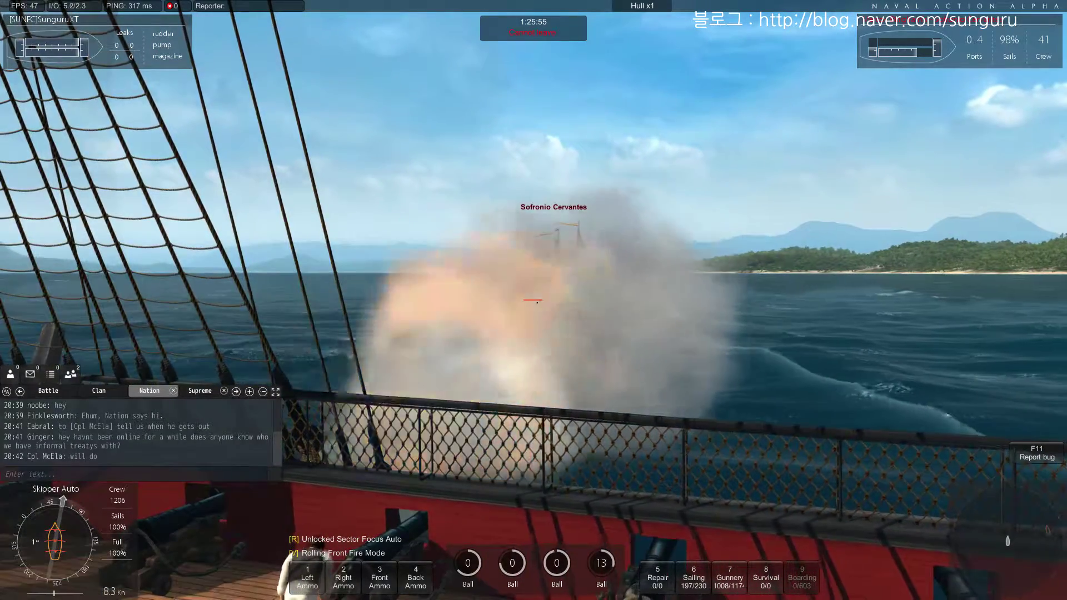
key("a")
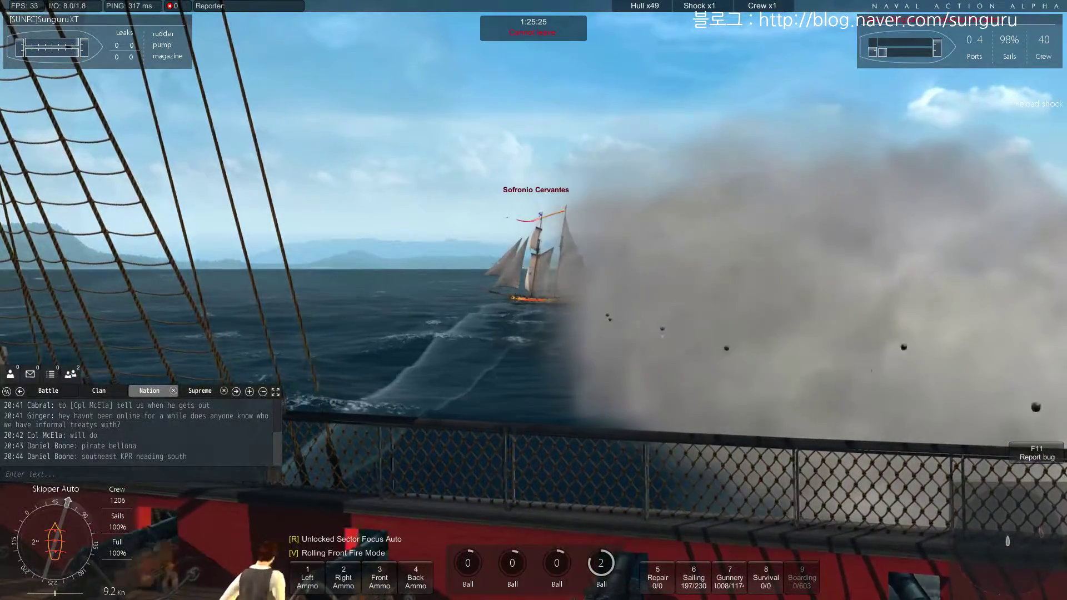
key("space")
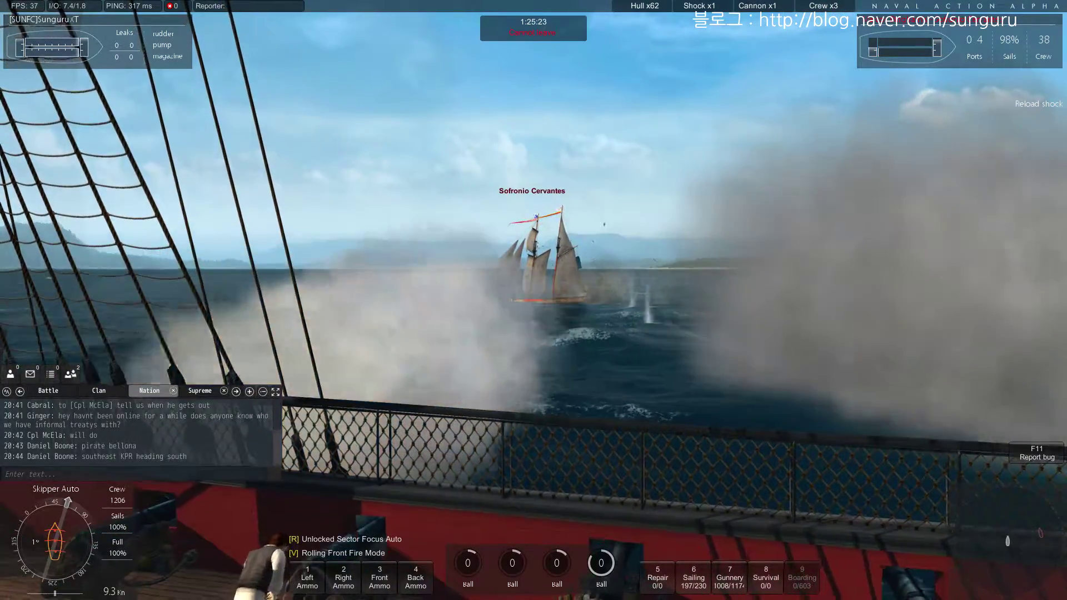
Fire the reloaded stern guns at the Surprise's sails while the starboard battery reloads
key("shift")
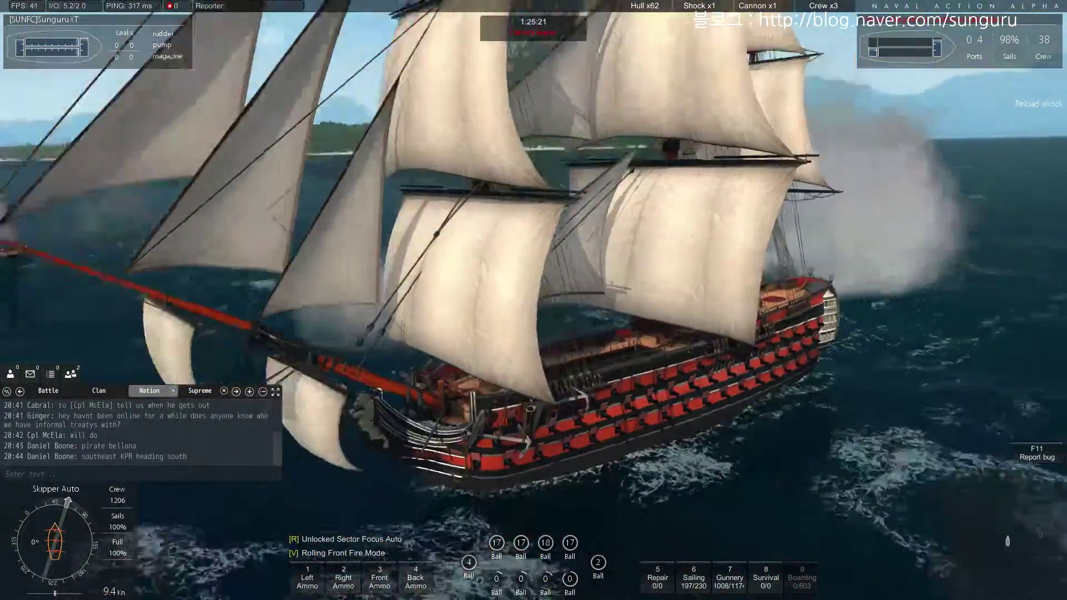
key("shift")
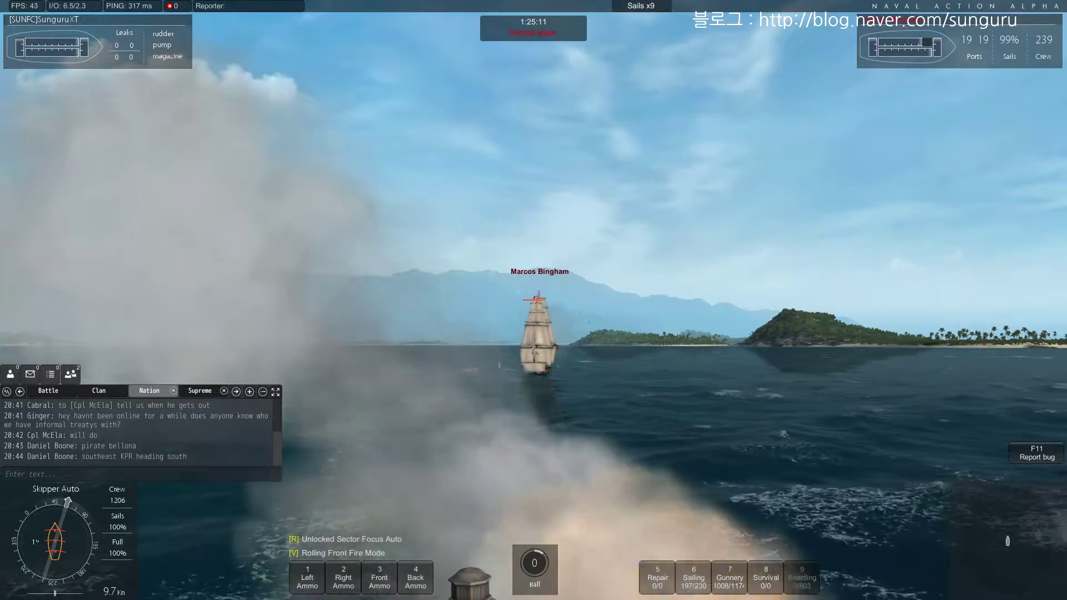
scroll(534, 300, "down", 3)
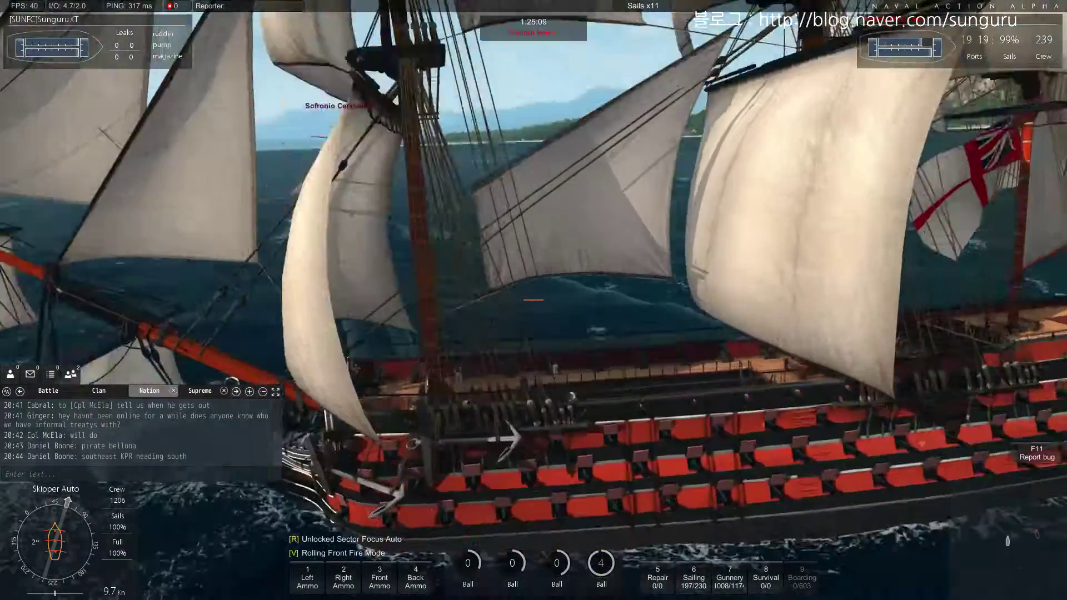
Keep the starboard guns trained on the Pickle, firing a few shots and another broadside until it is defeated
scroll(534, 300, "up", 3)
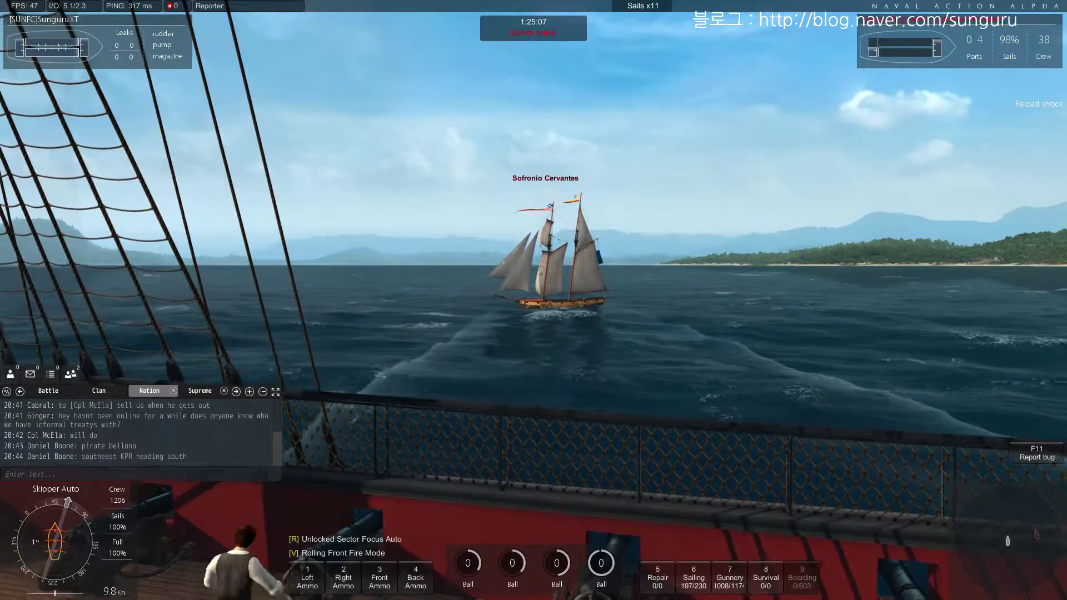
key("space")
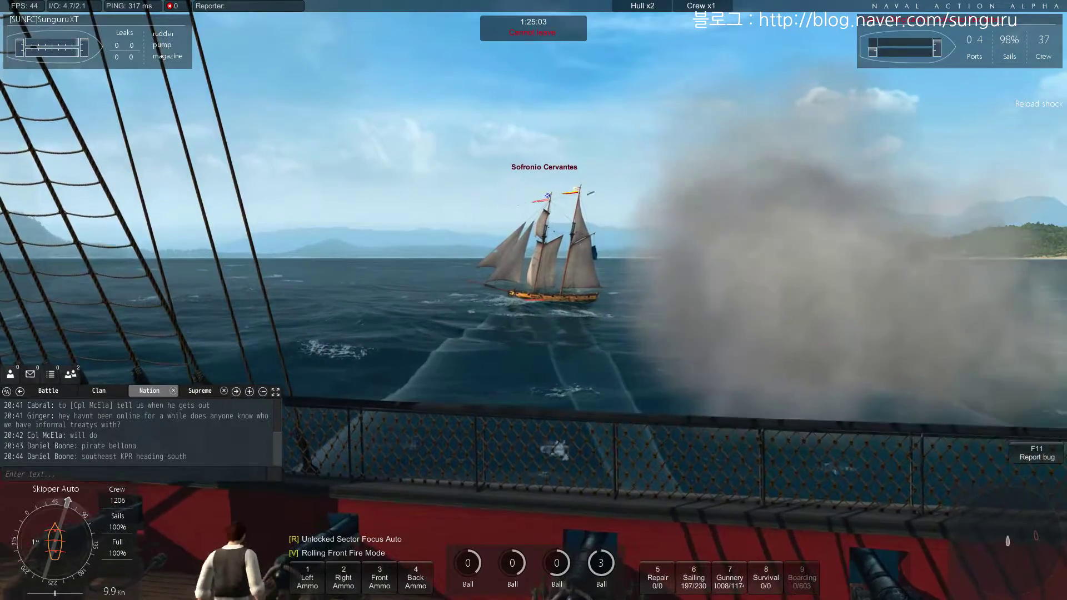
key("space")
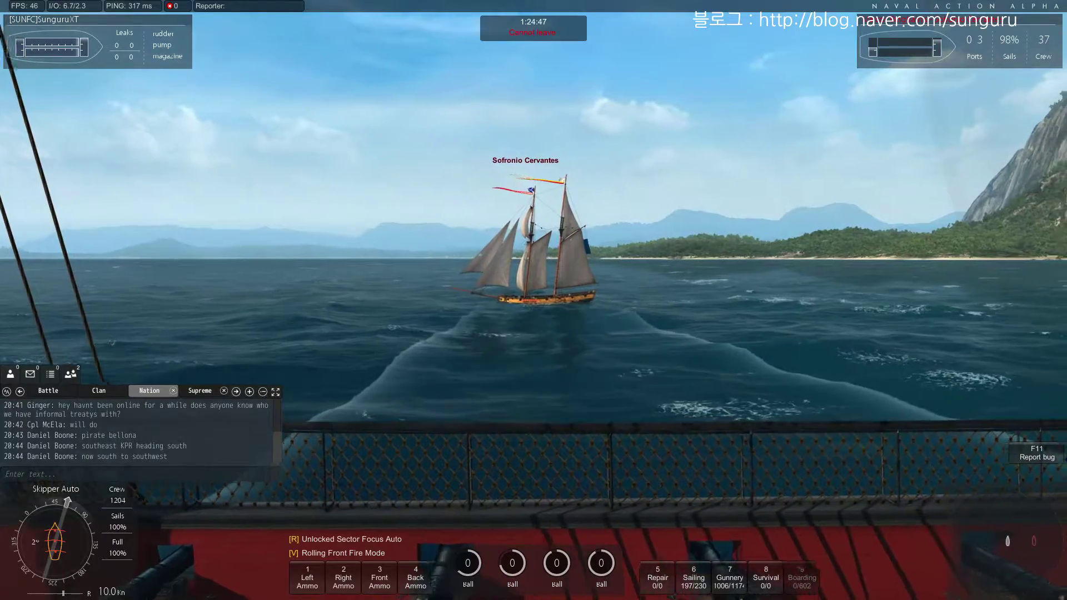
key("space")
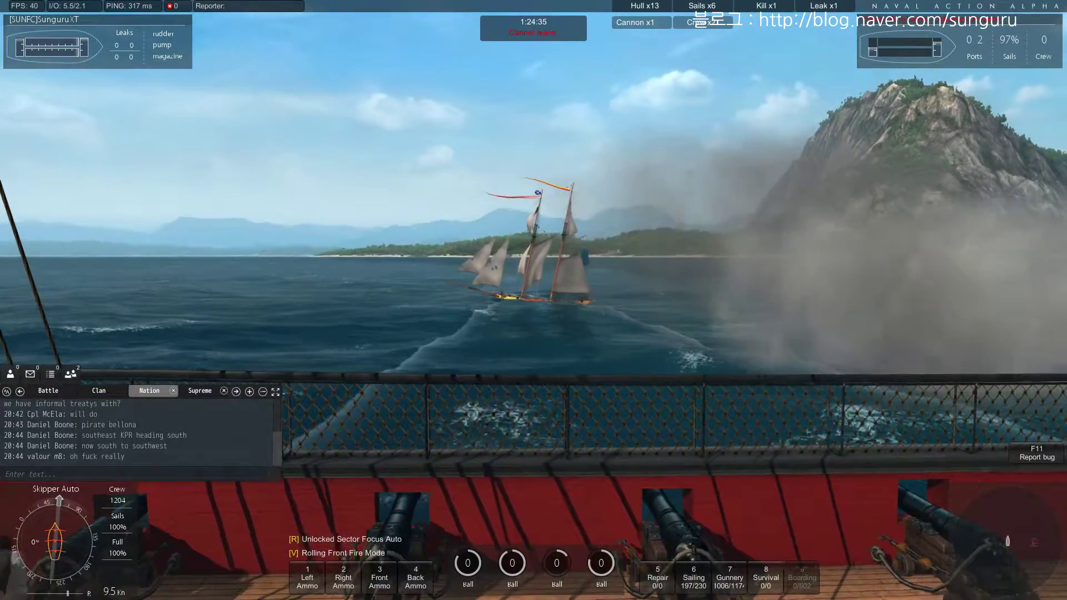
Reduce the sail setting to Slow and return to the starboard gun deck view
key("shift")
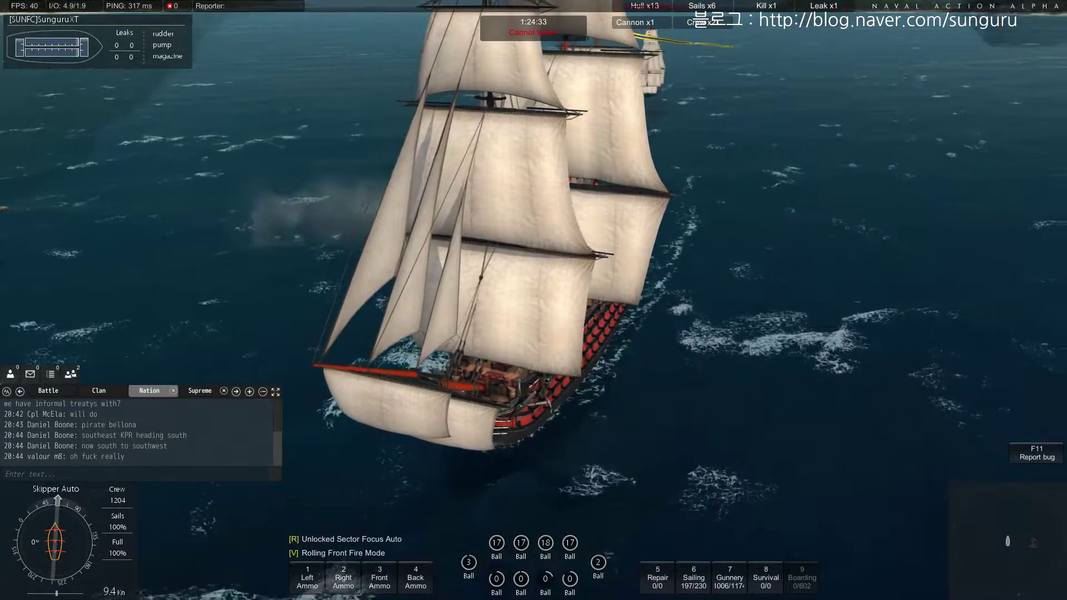
key("s")
key("s")
key("s")
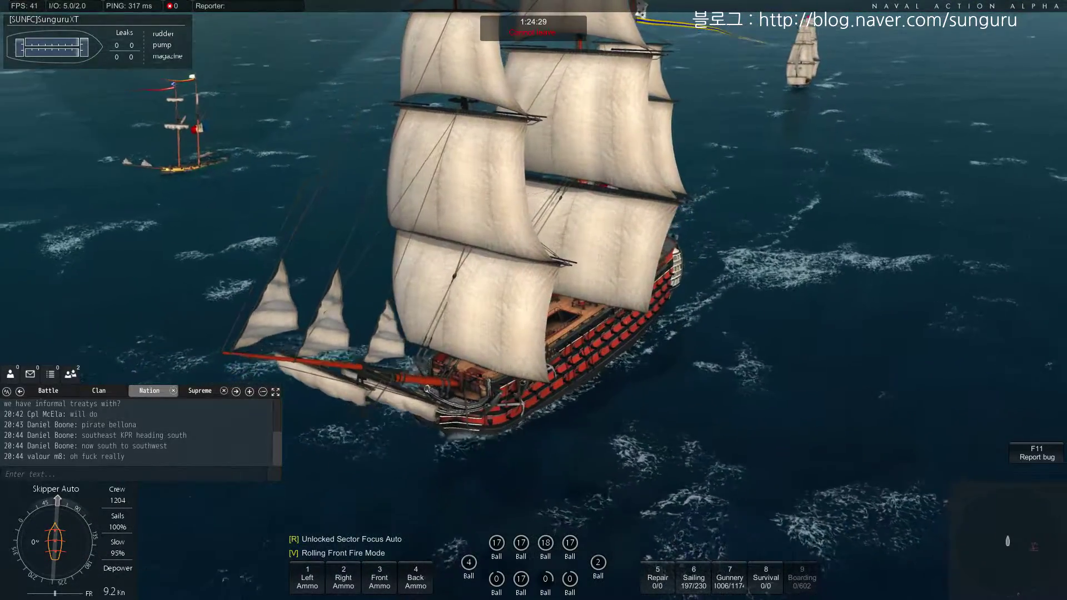
scroll(534, 300, "up", 5)
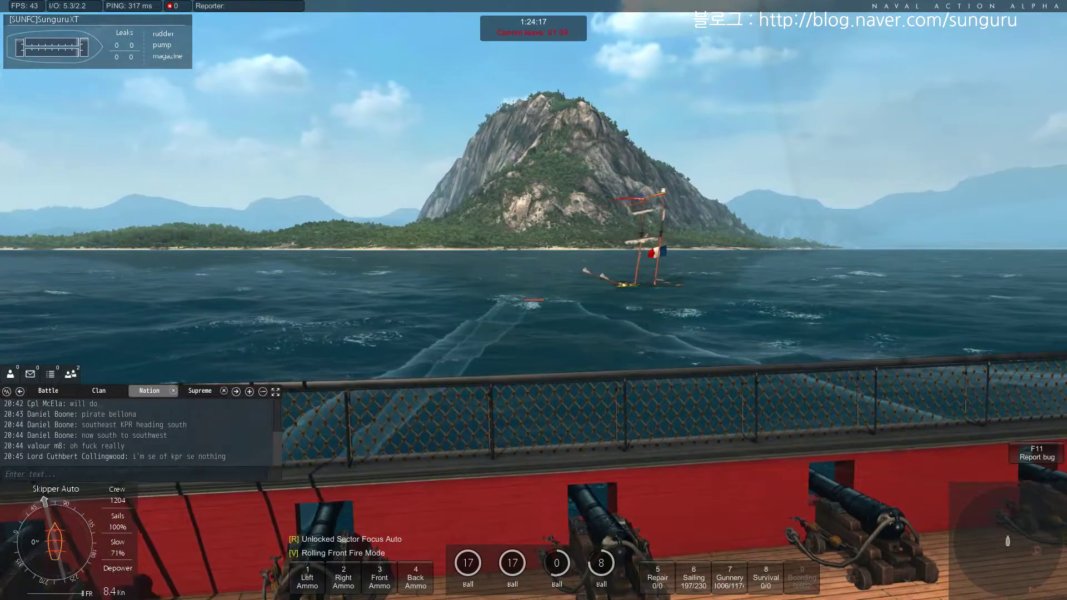
Enlarge the chat window to be taller and wider, then view the clan member list and close it
key("Escape")
left_click_drag(269, 394, 318, 329)
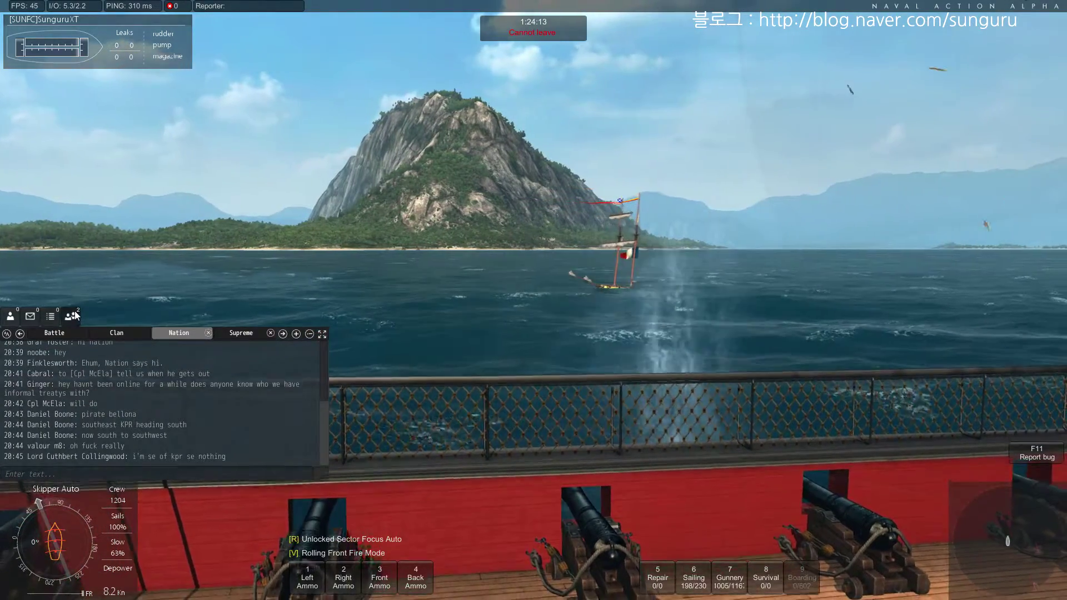
left_click(74, 316)
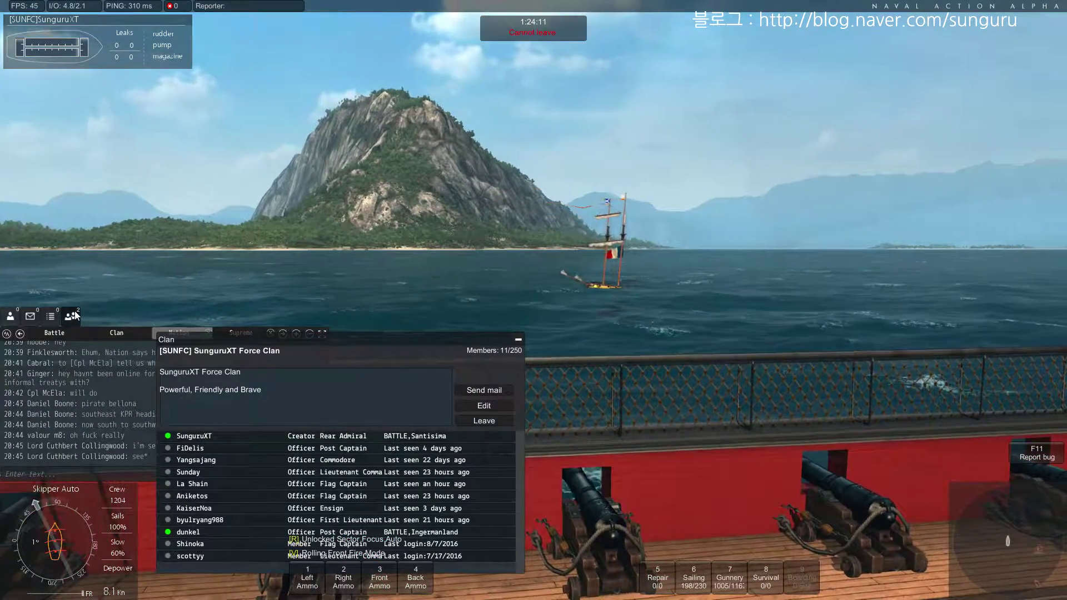
left_click(74, 315)
key("Escape")
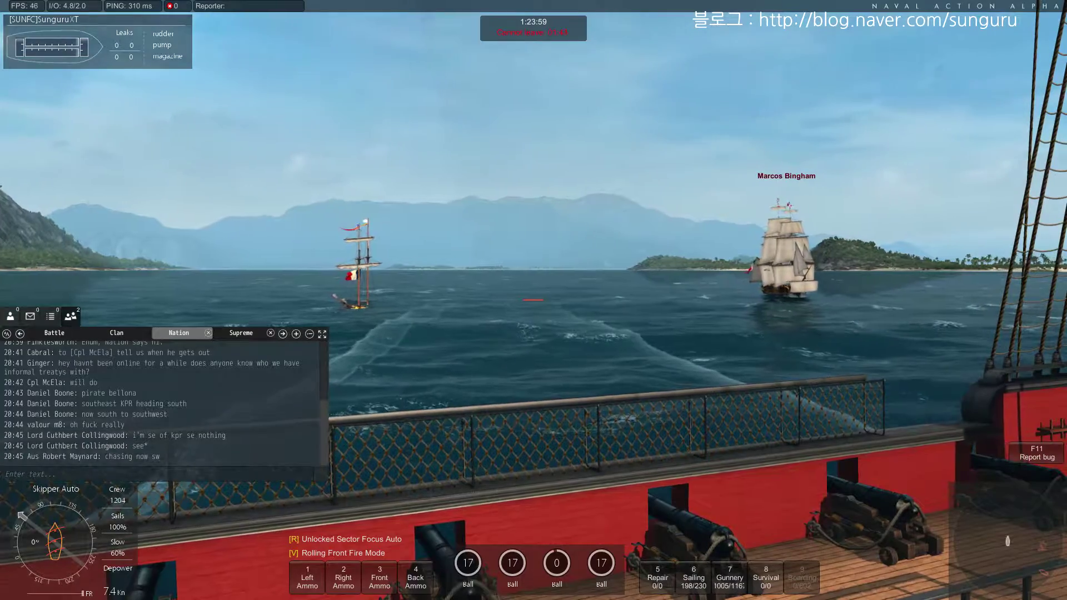
Set the sails to Full and fire the starboard guns' first shots at the Surprise in Rolling Back Fire Mode
key("w")
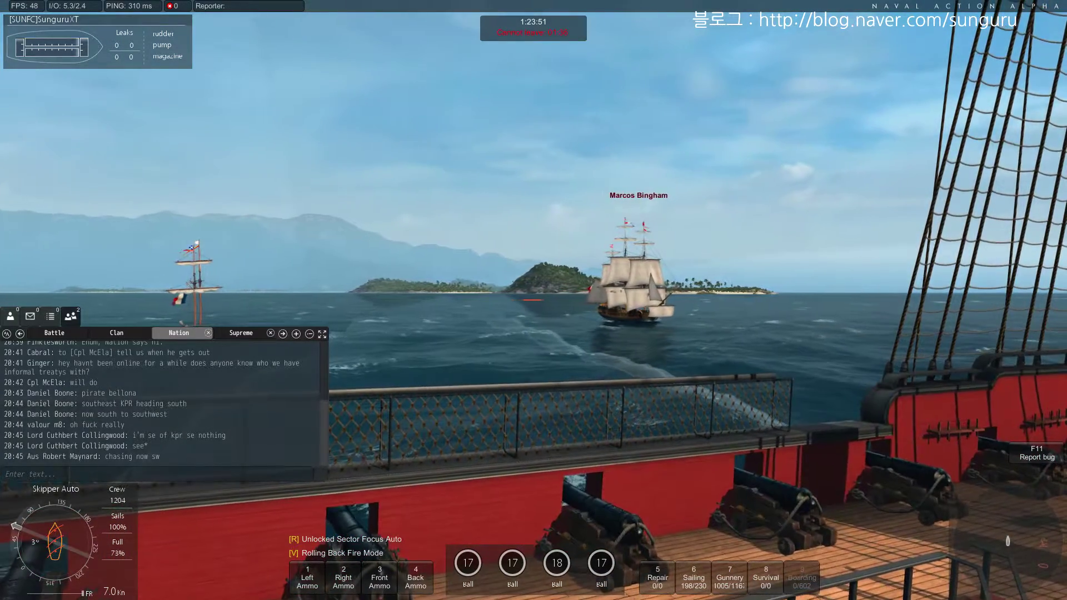
key("f")
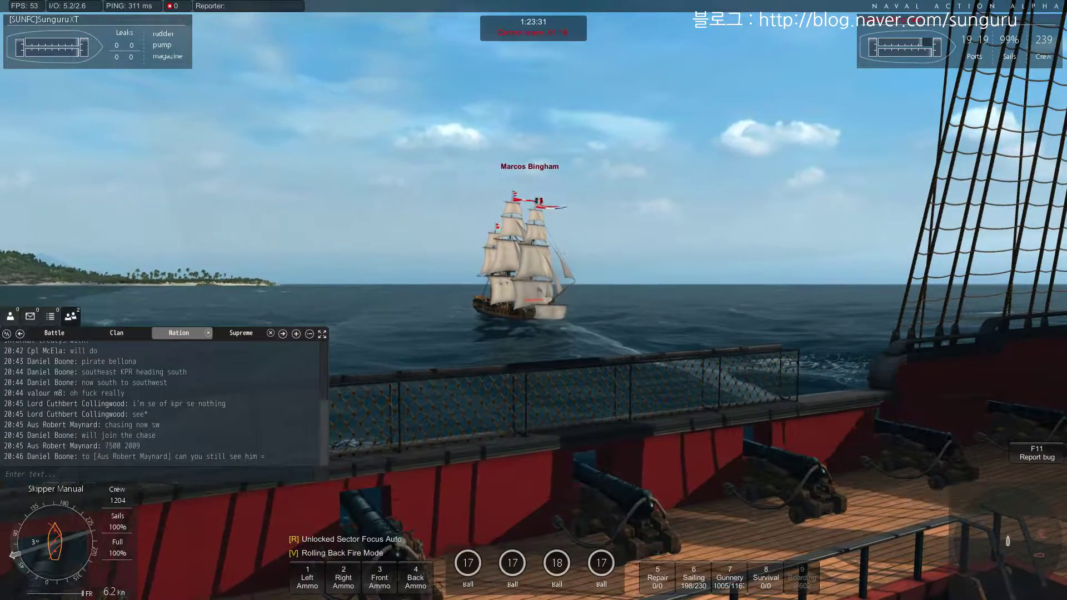
left_click(70, 316)
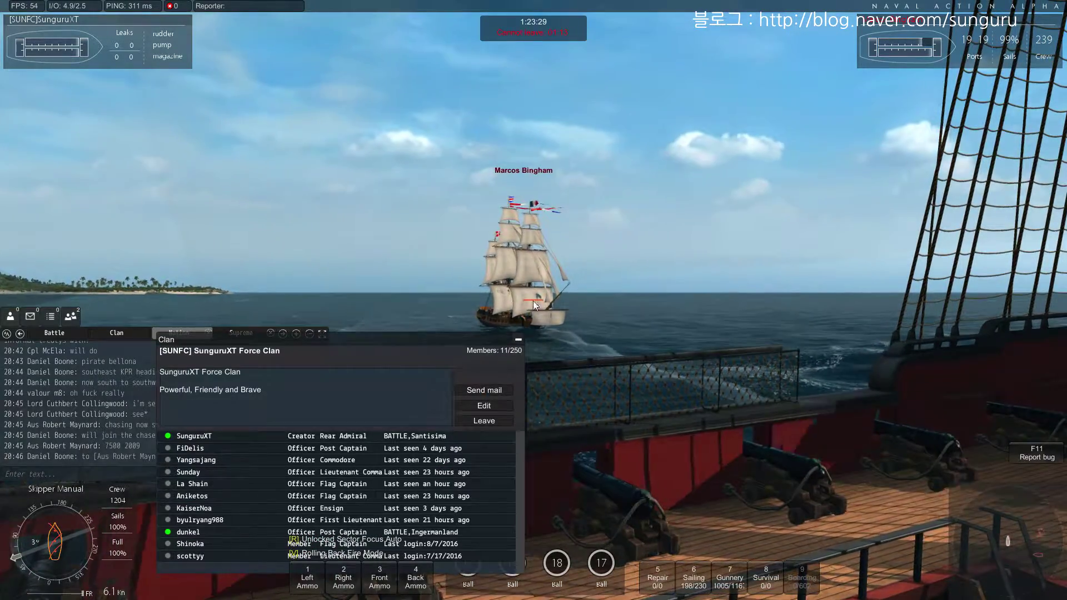
left_click(517, 338)
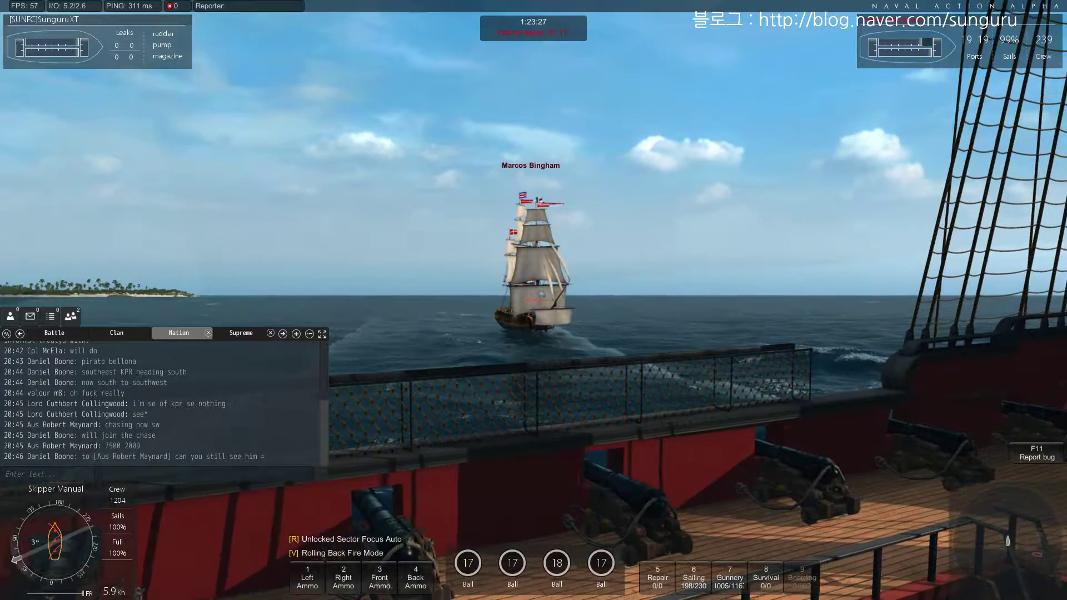
left_click(534, 300)
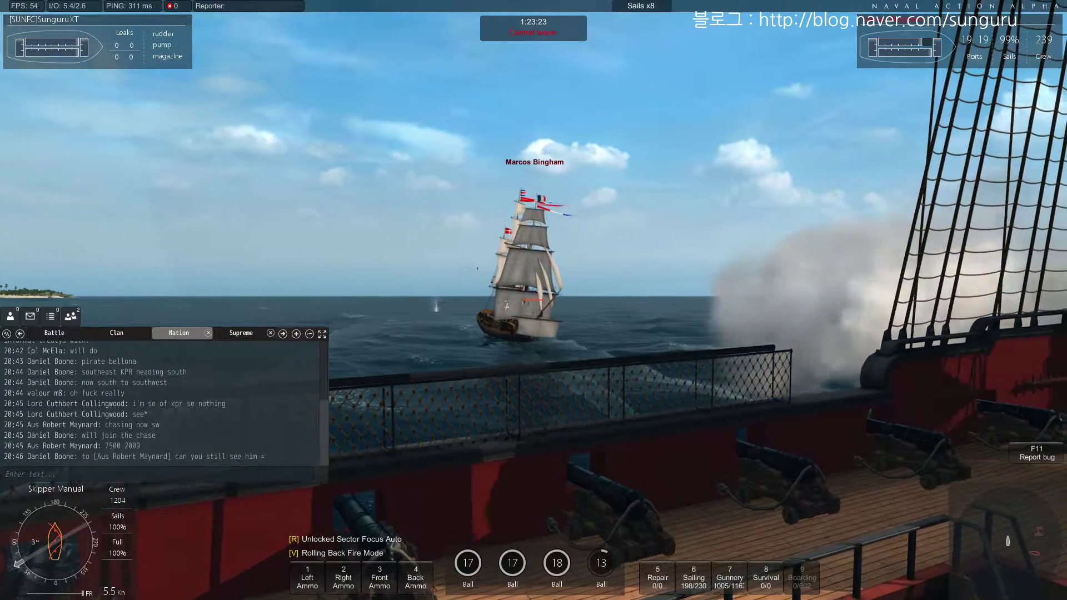
key("a")
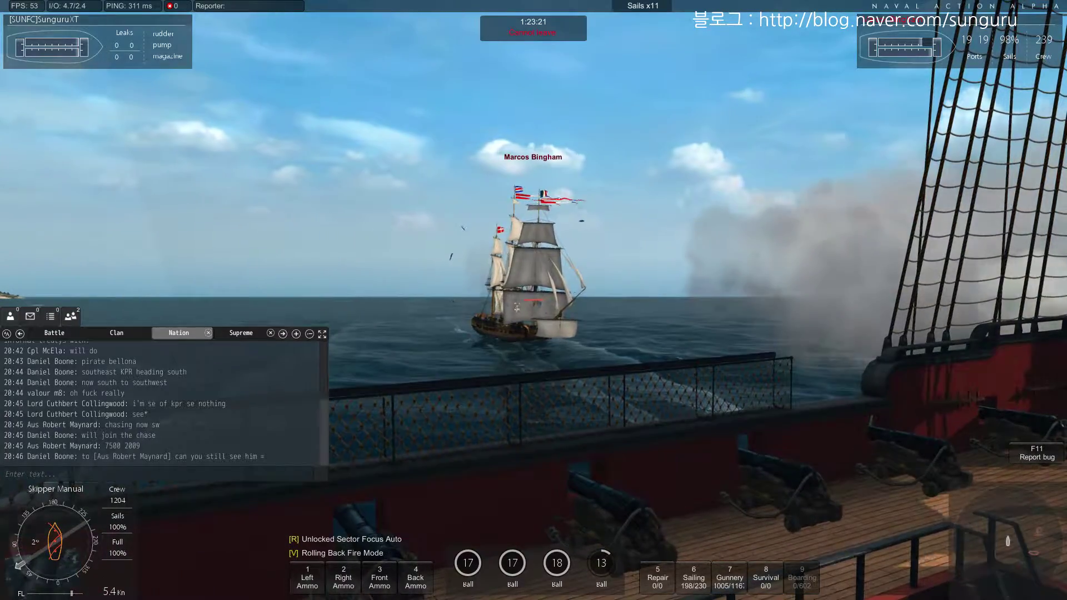
Turn the ship hard to port to bring the stern toward the Surprise and fire the stern guns at it
key("a")
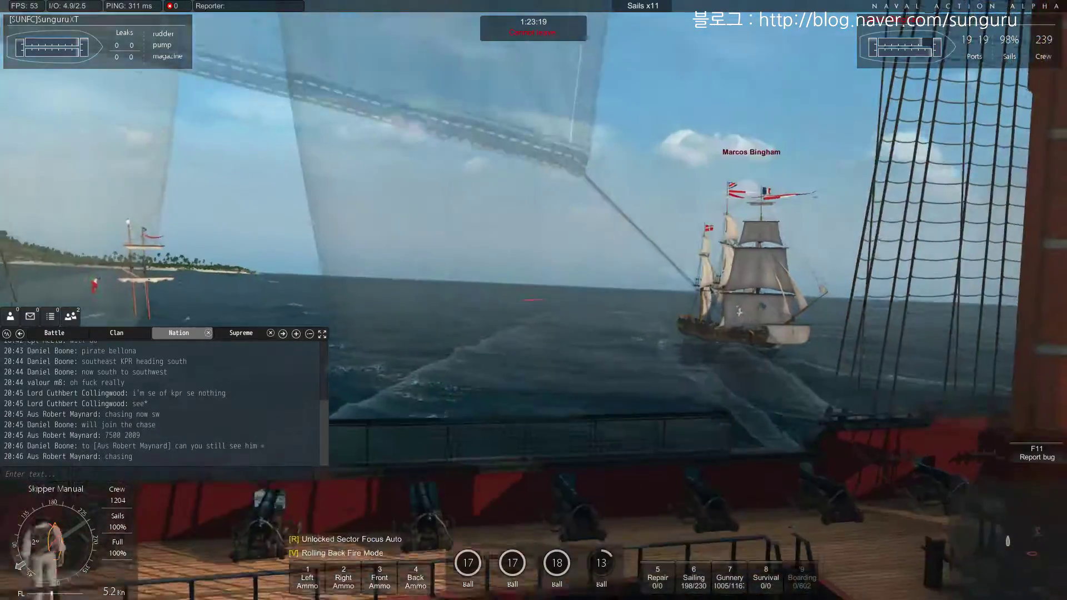
key("shift")
key("a")
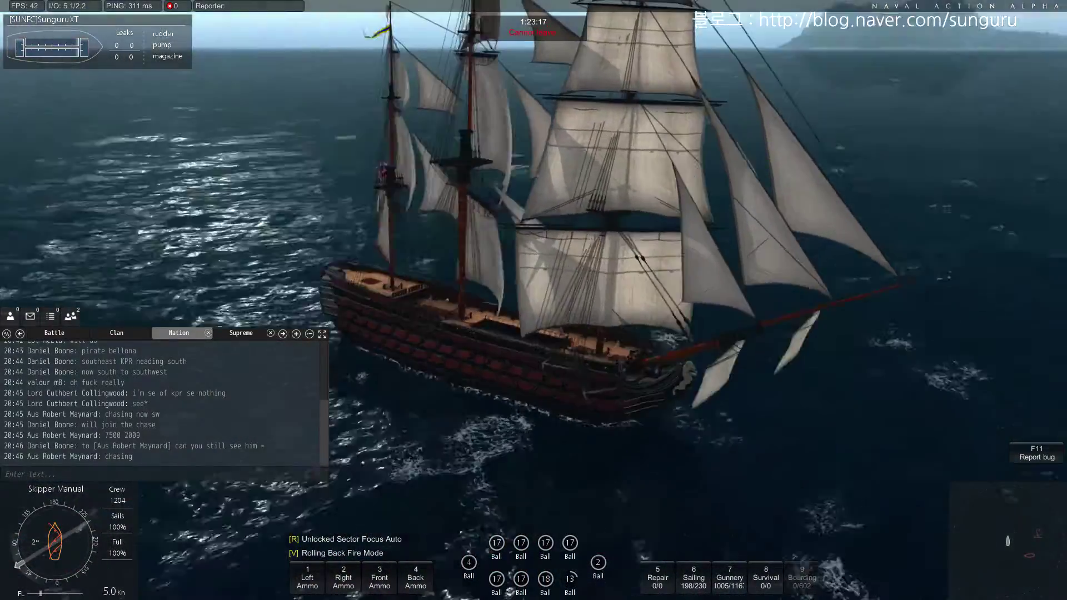
key("a")
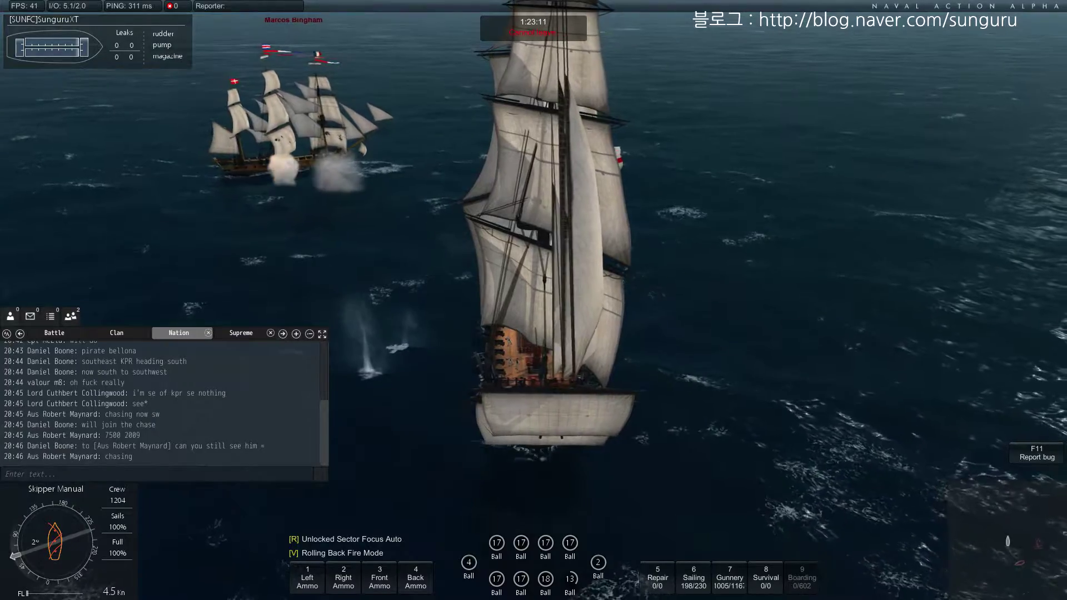
key("shift")
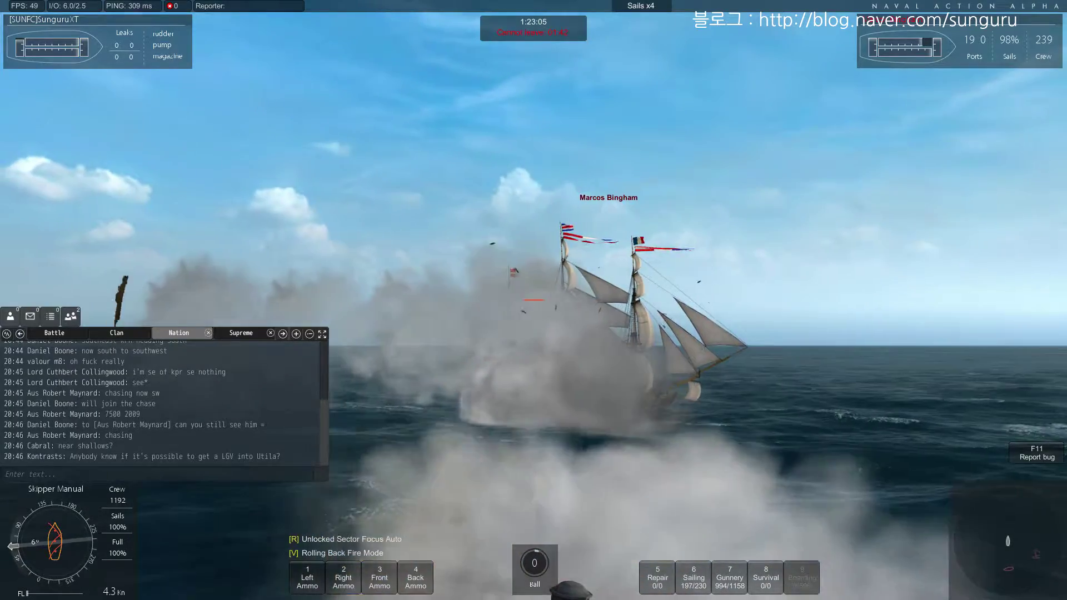
Train the port guns on the Surprise, steady the helm and fire a full broadside in Rolling Back Fire Mode
scroll(533, 300, "down", 5)
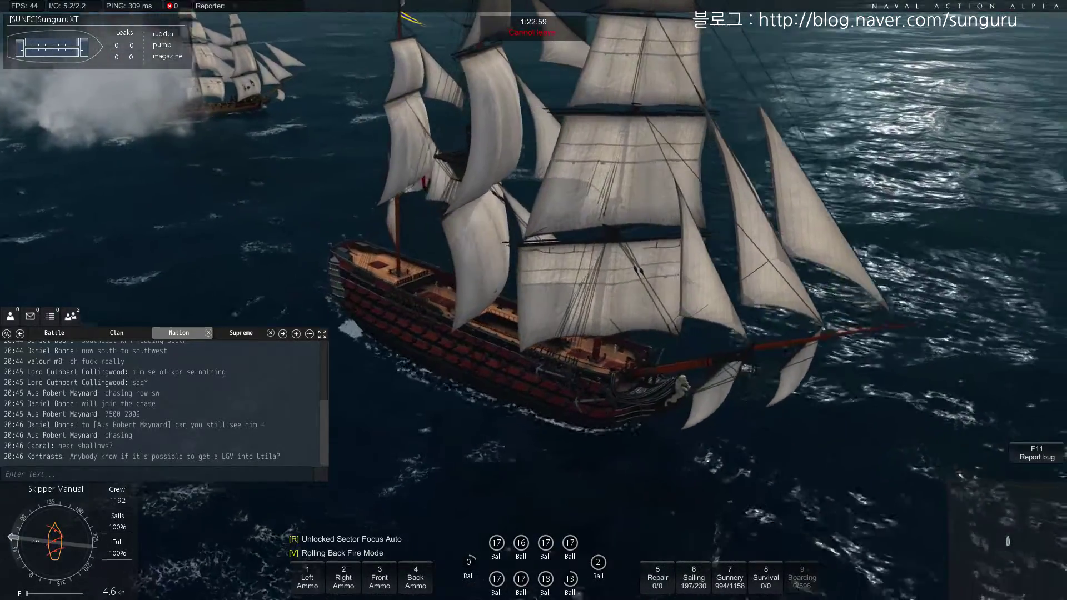
scroll(534, 300, "up", 3)
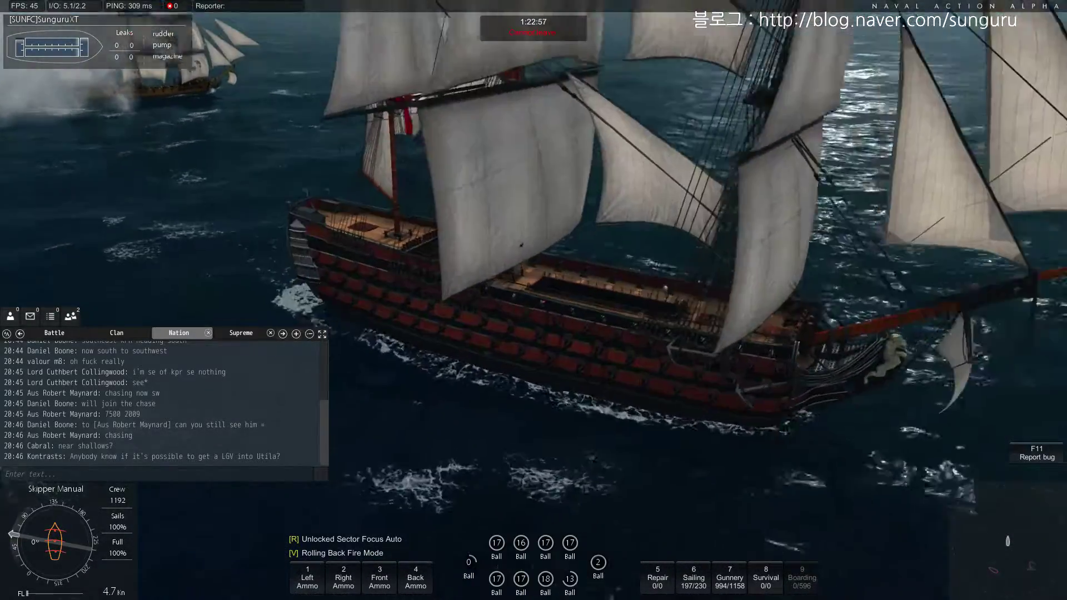
scroll(534, 300, "up", 2)
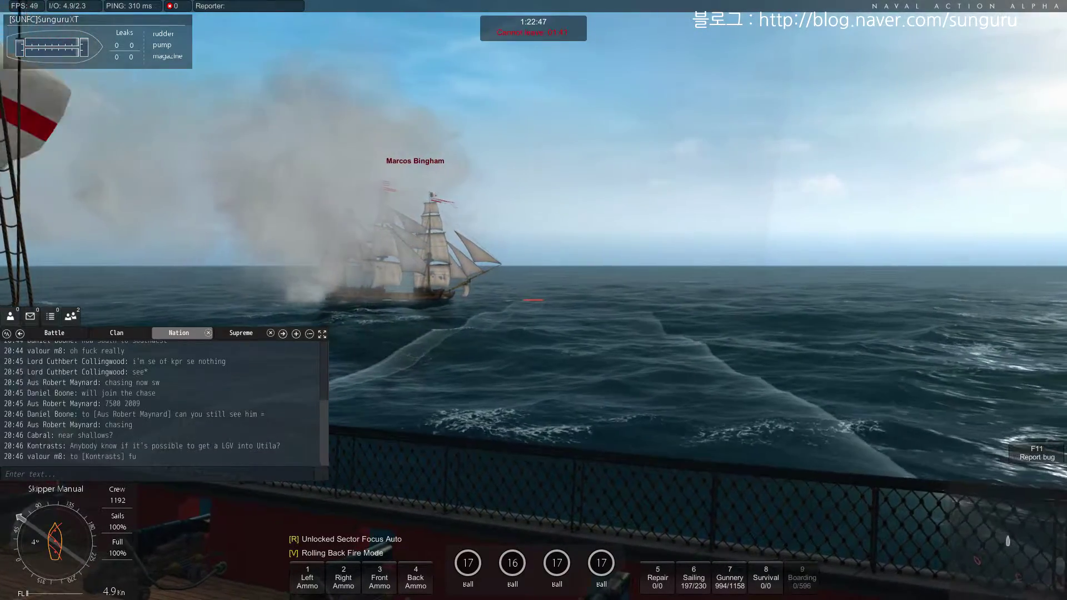
key("d")
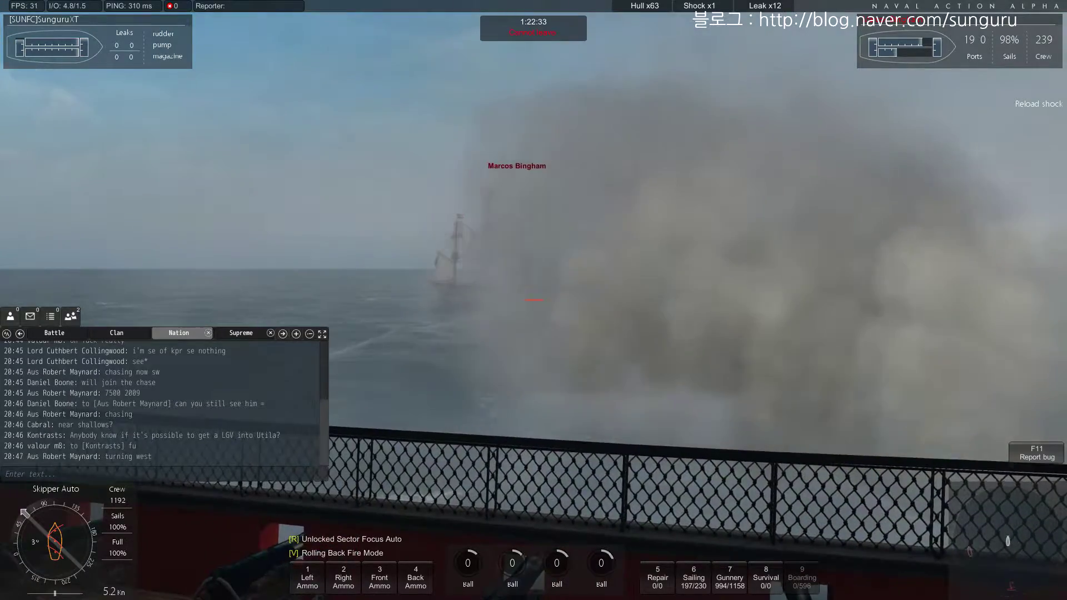
Switch to Random Fire Mode, aim the reloaded port guns at the Surprise and fire another broadside
key("shift")
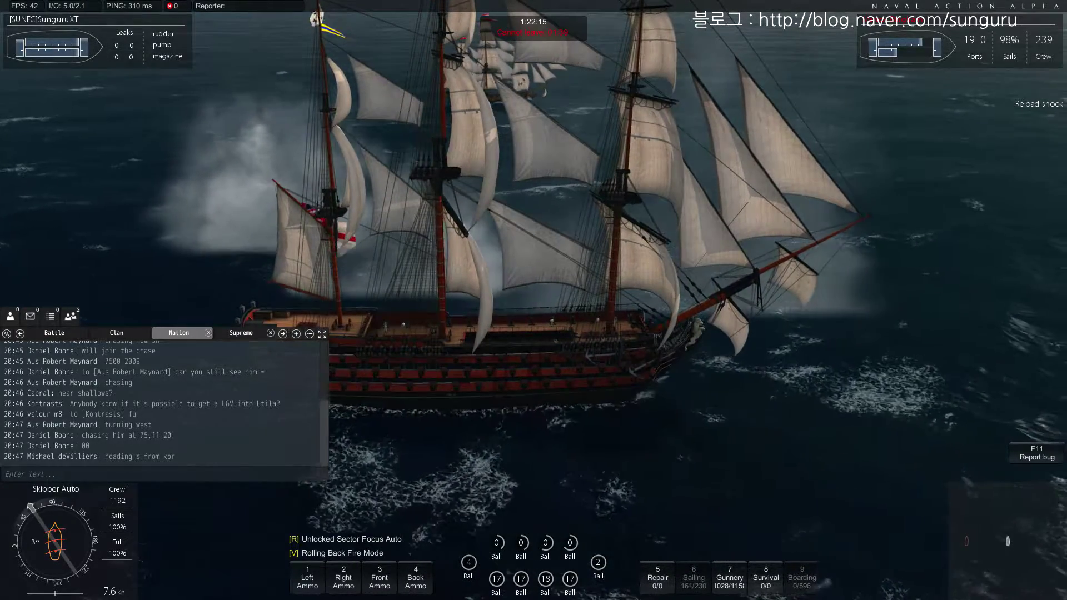
key("shift")
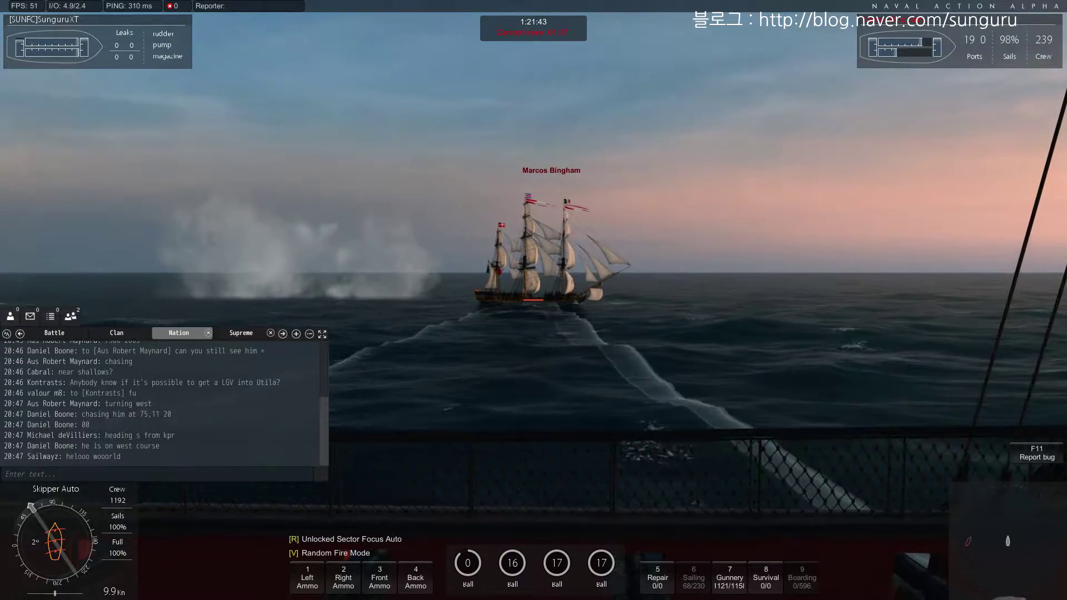
left_click(533, 300)
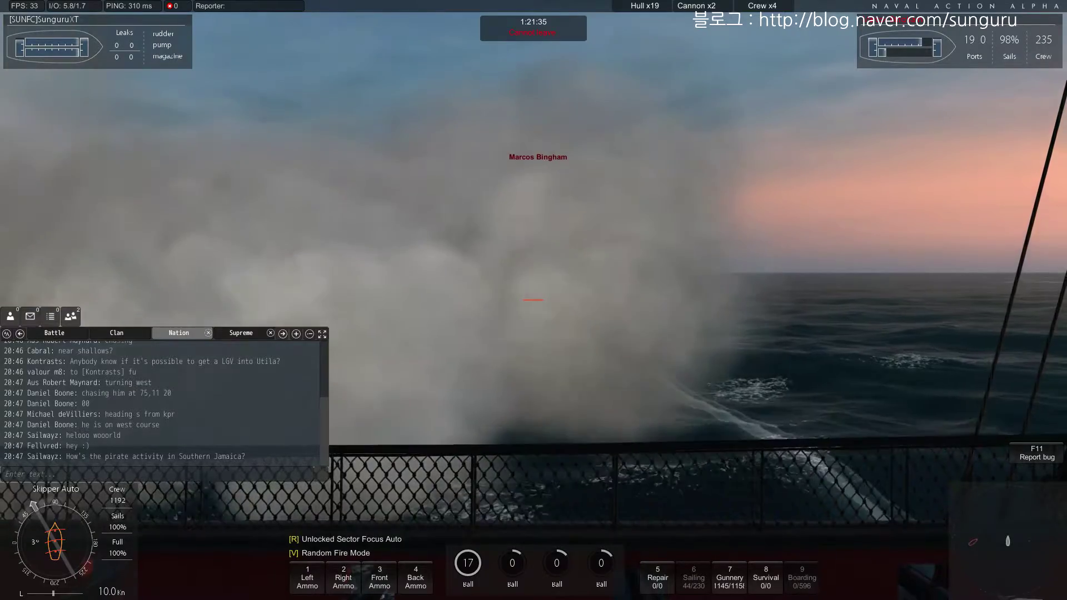
Steer to keep the Surprise in the port arc, fire single ranging shots and discharge the remaining loaded port guns
key("a")
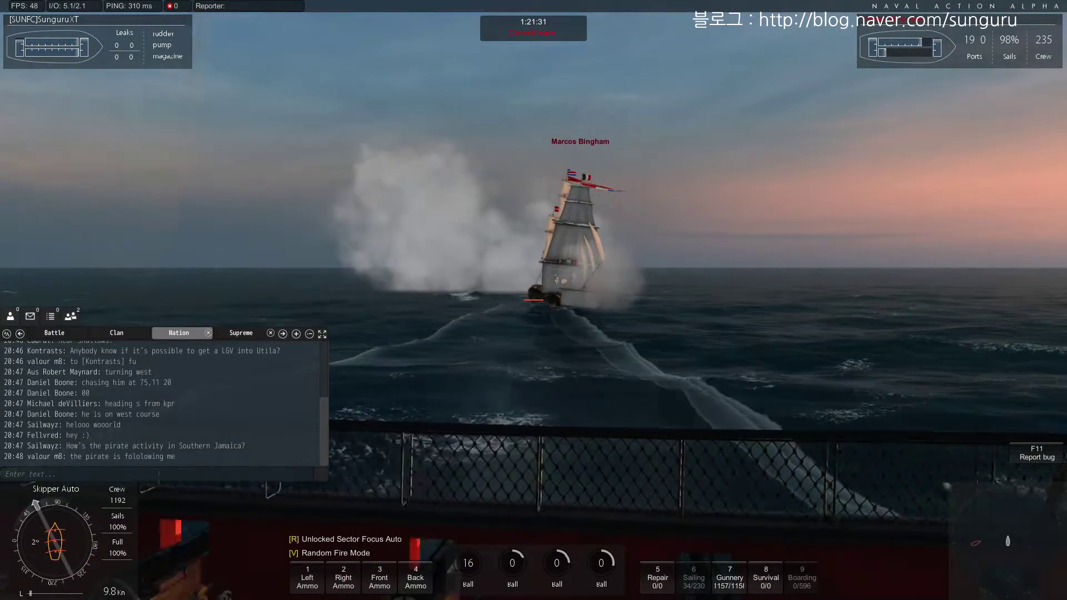
key("w")
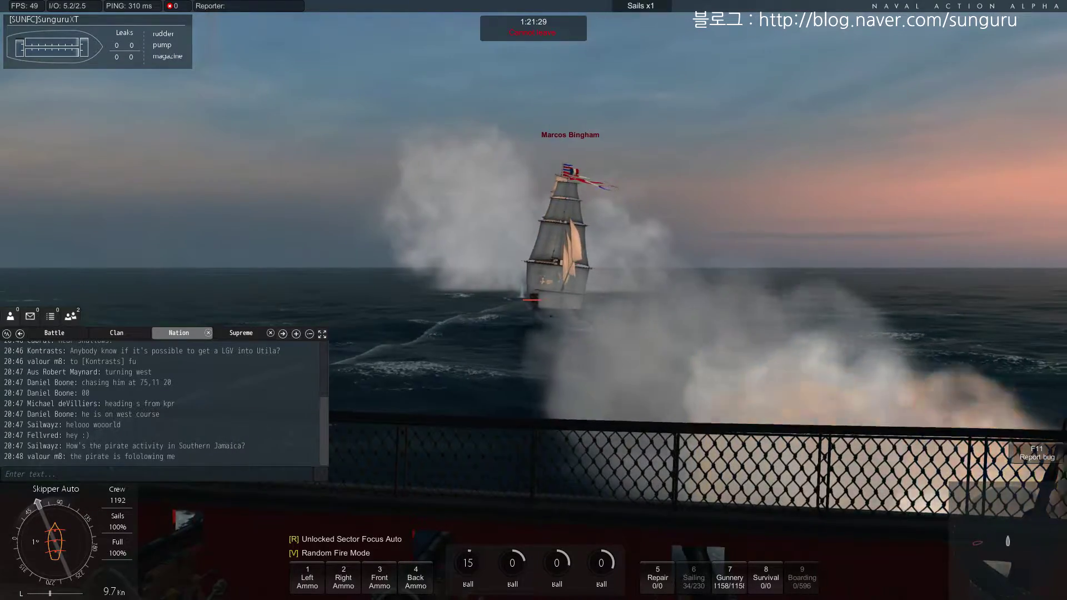
key("a")
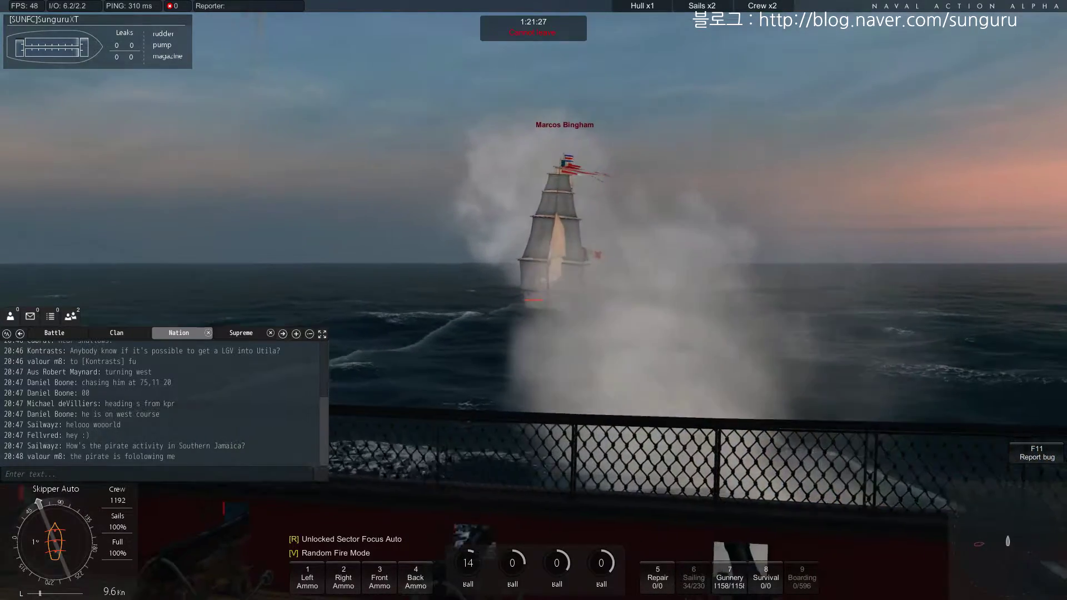
key("a")
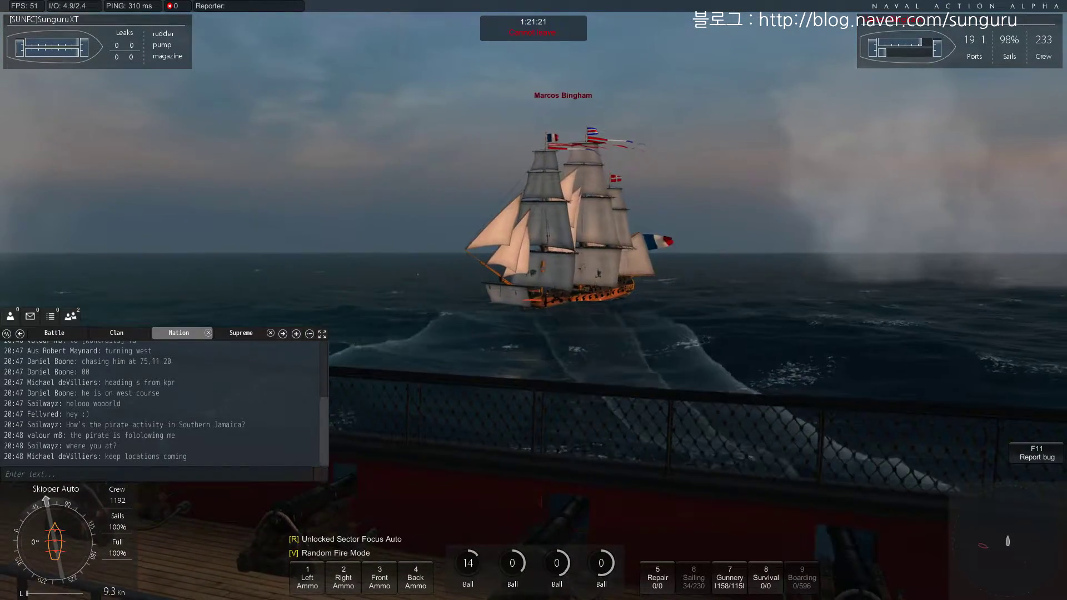
key("space")
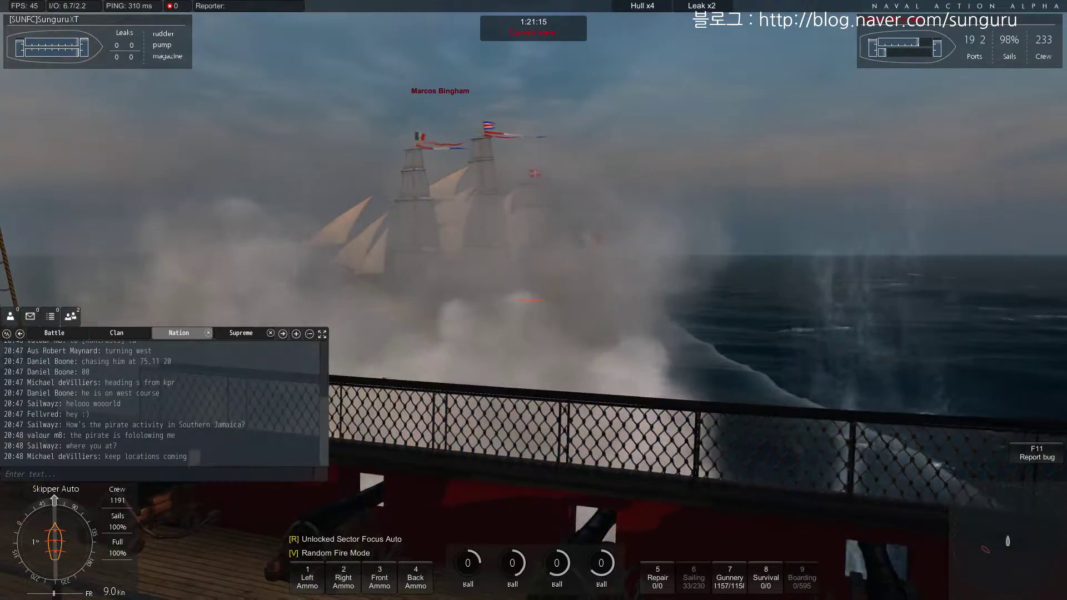
Turn the ship hard to starboard and fire all the stern guns at the Surprise as it crosses behind
key("d")
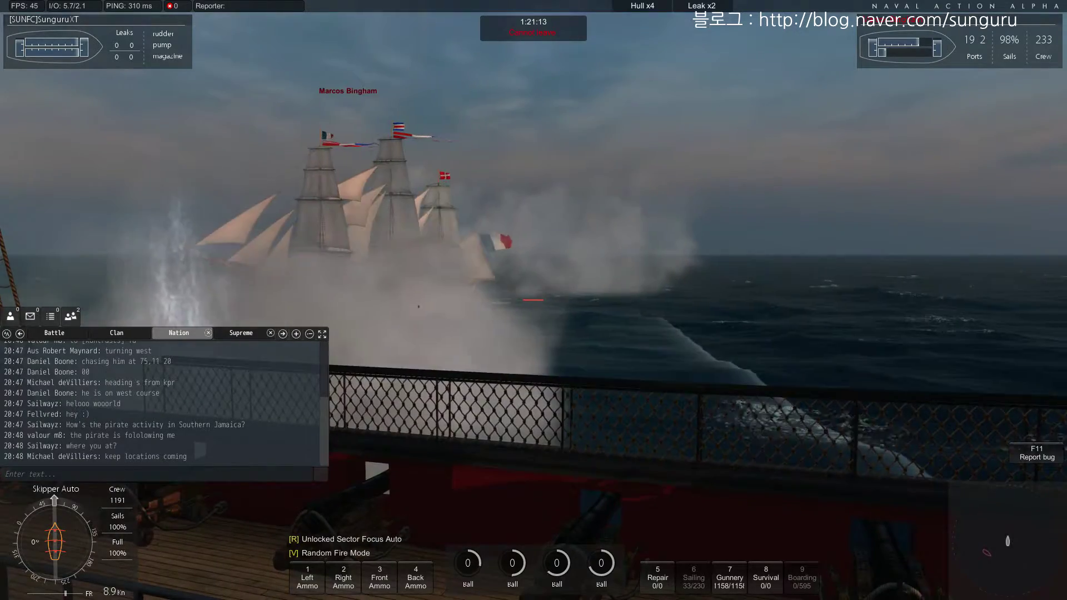
key("shift")
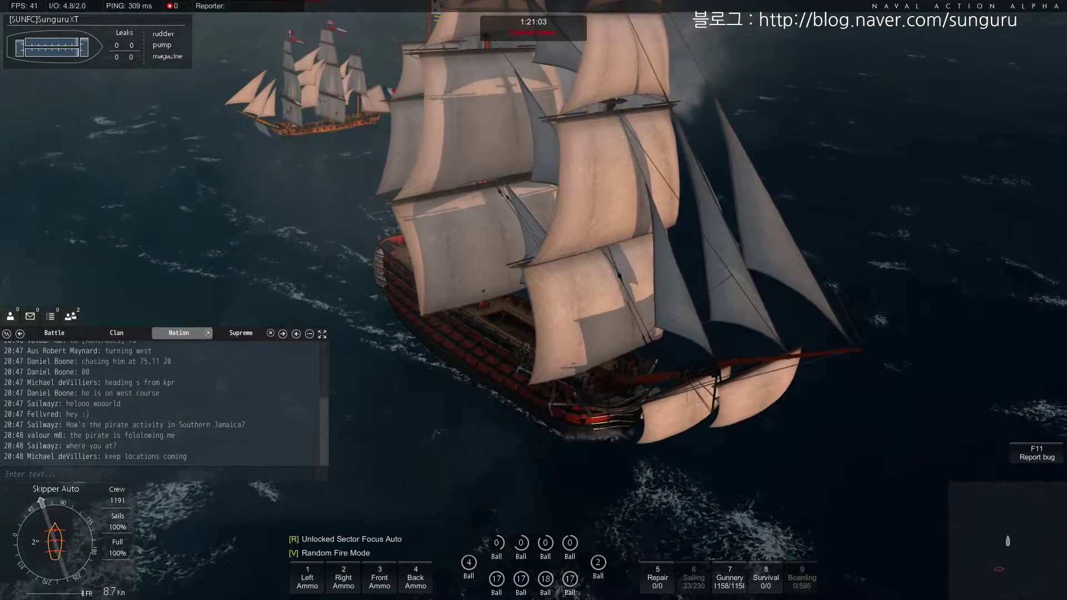
right_click(533, 300)
scroll(534, 300, "down", 5)
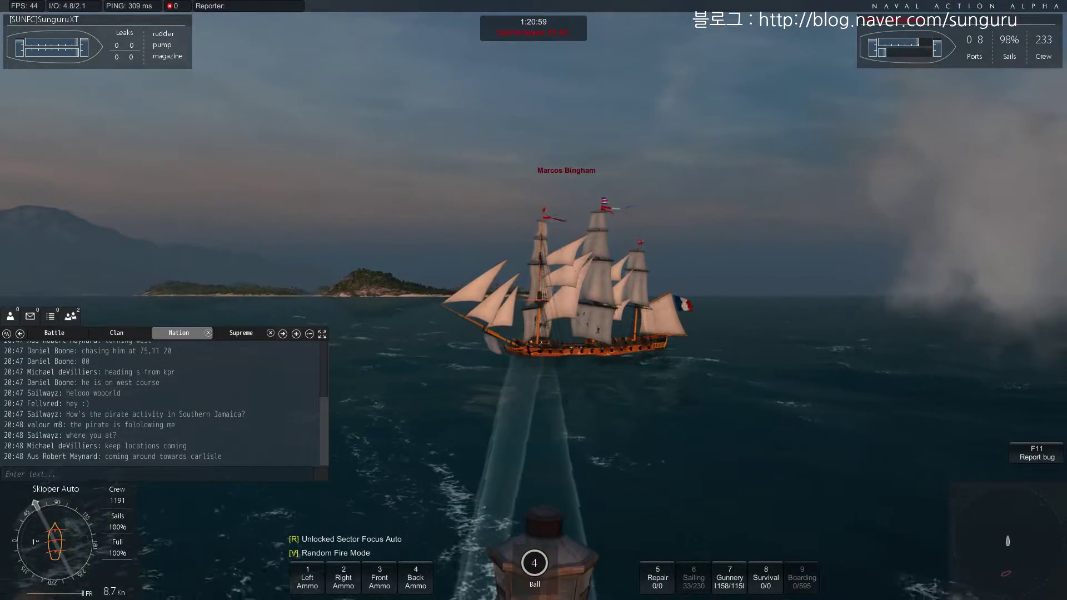
left_click(533, 301)
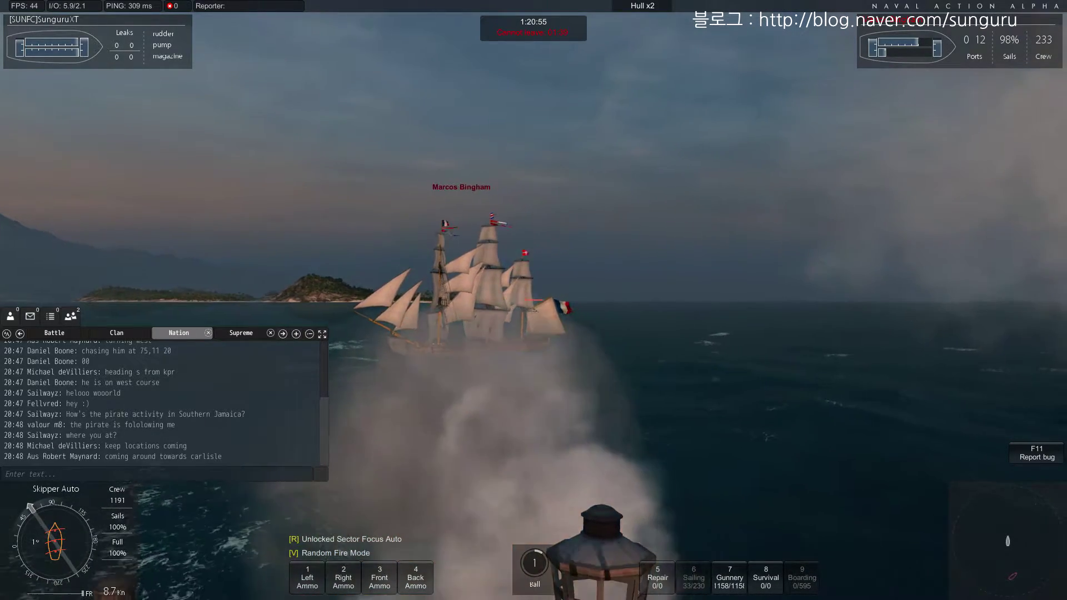
key("space")
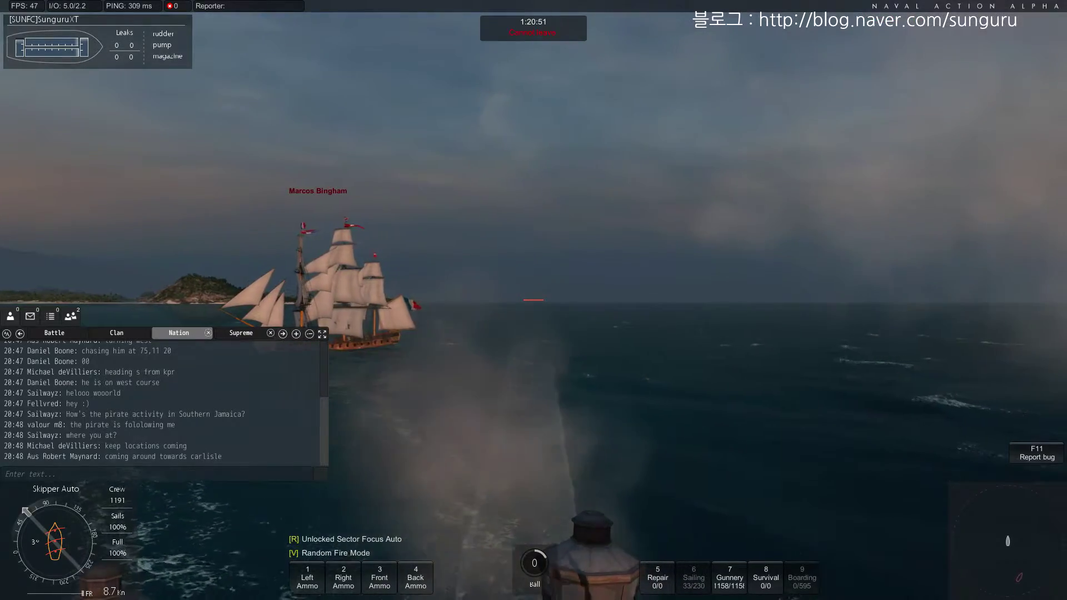
Steer the ship hard to port, switch the skipper to Manual and bring the sails from Depower to Full
scroll(533, 300, "down", 5)
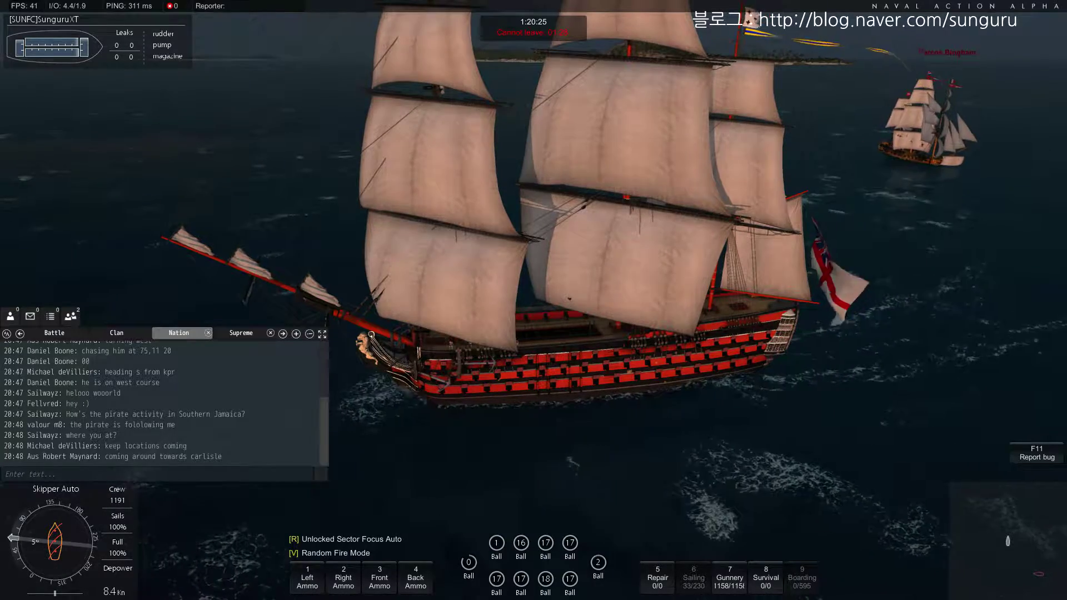
key("a")
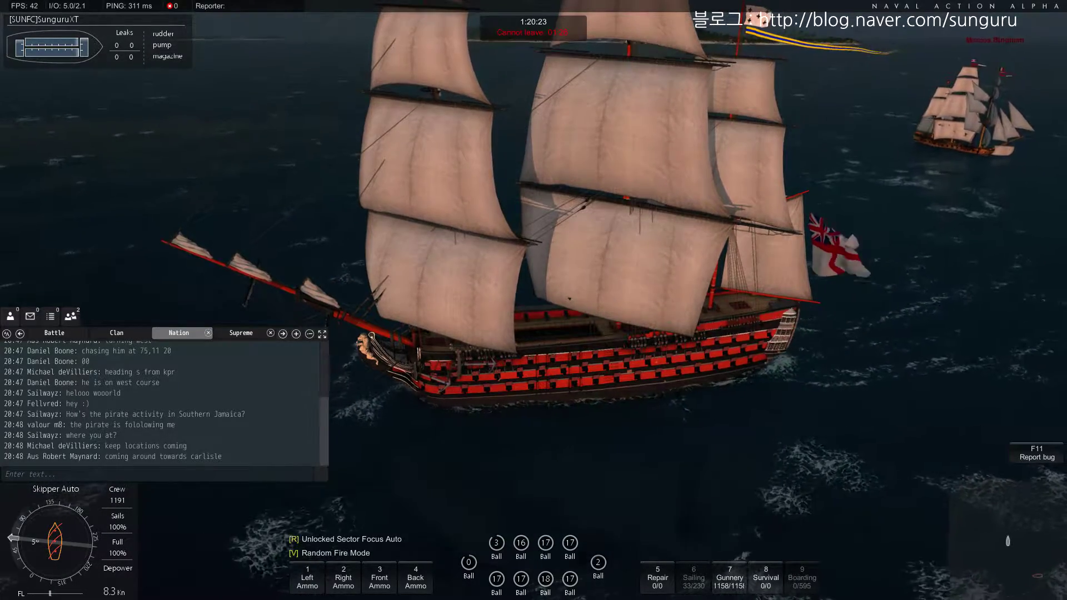
key("f")
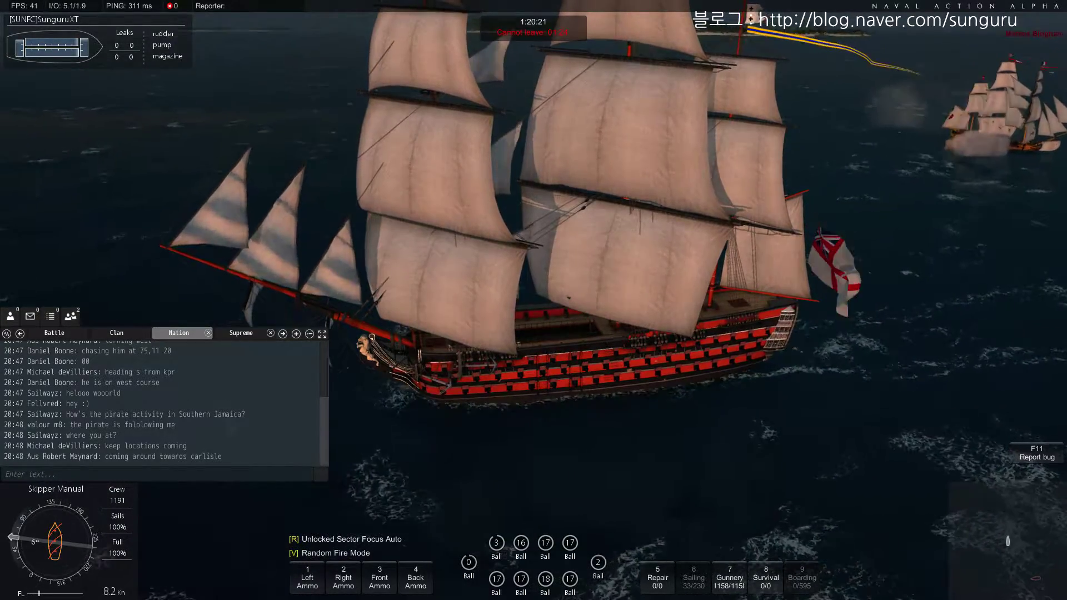
key("a")
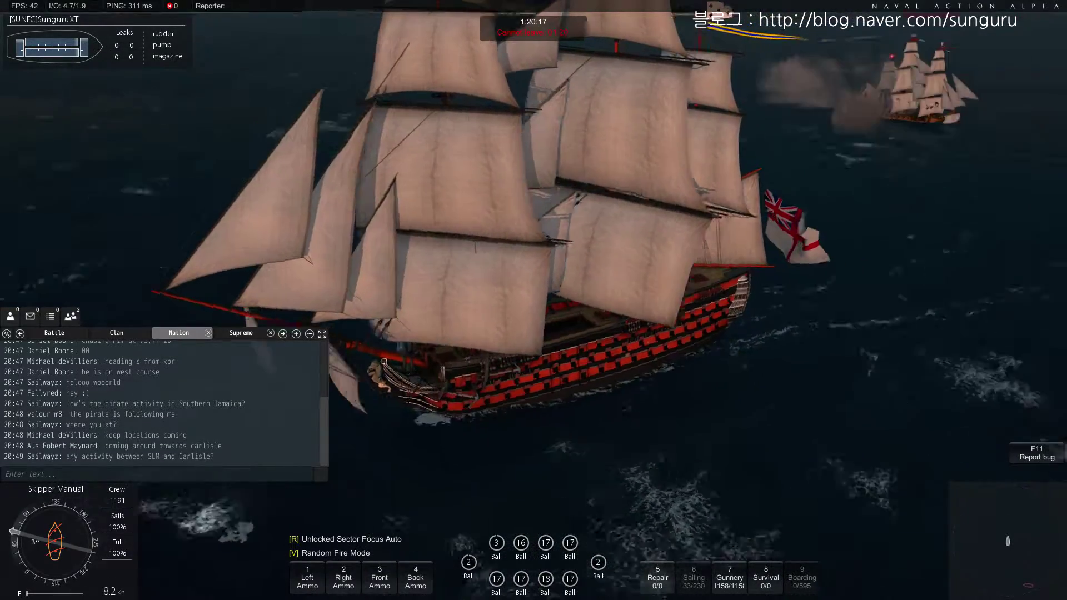
Aim the reloaded stern guns at the Surprise, fire them until empty and return to the outside ship view
key("shift")
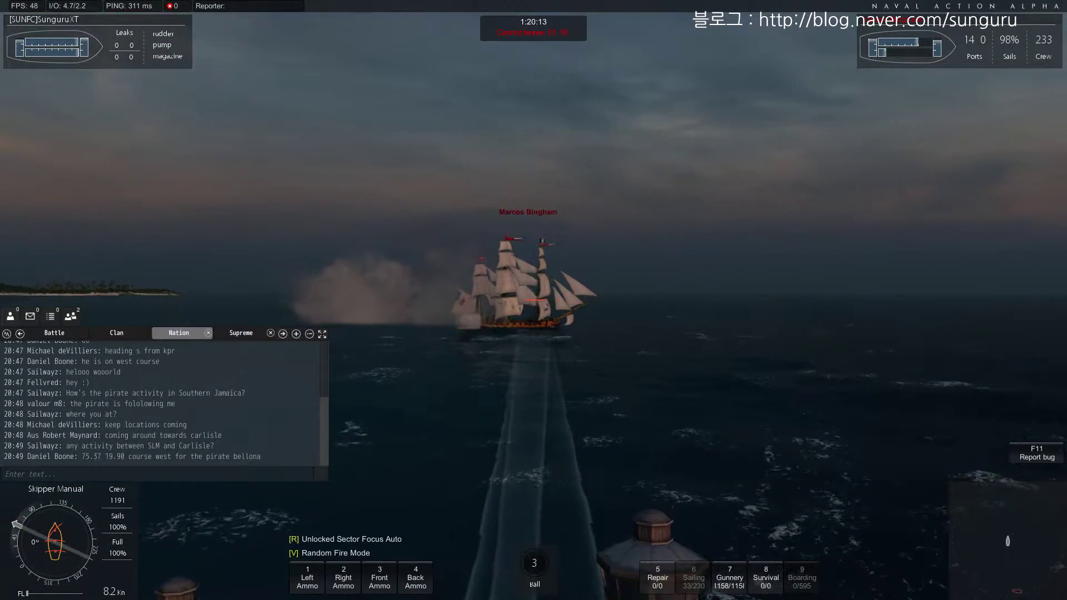
key("space")
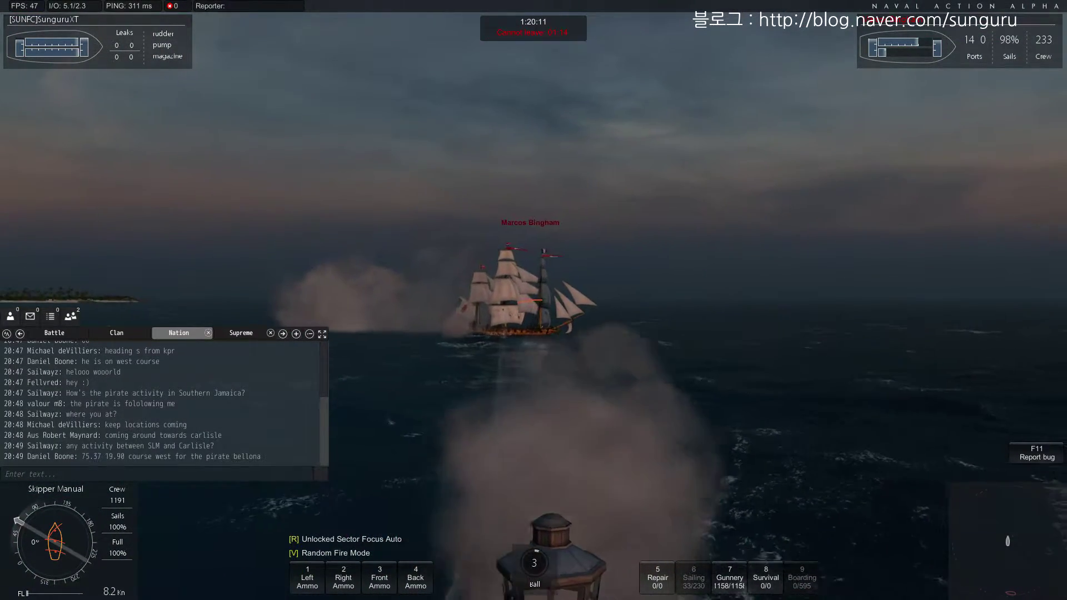
key("space")
key("space")
key("space")
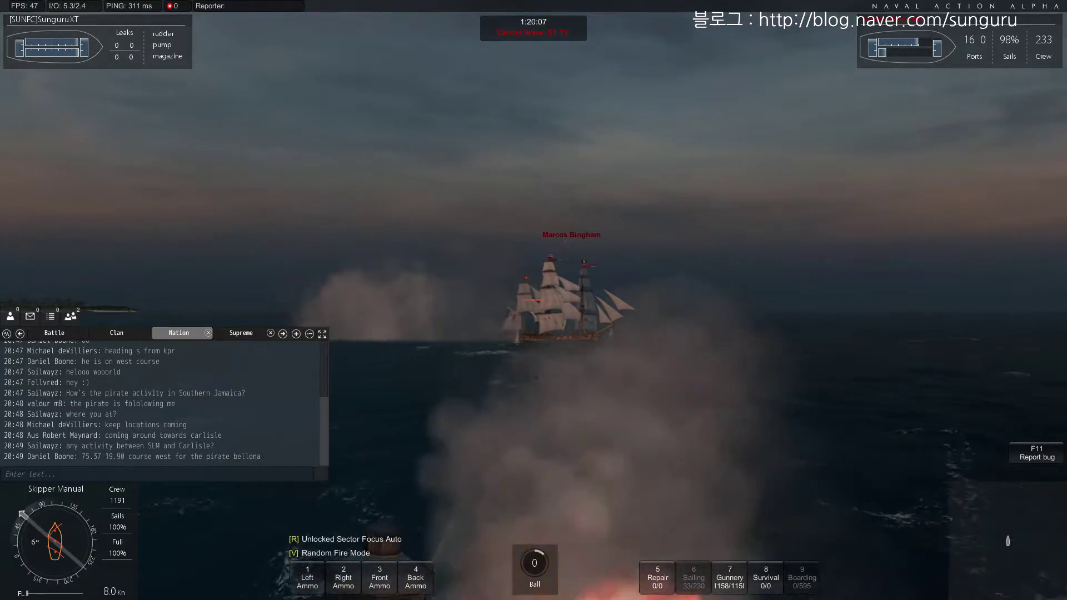
key("shift")
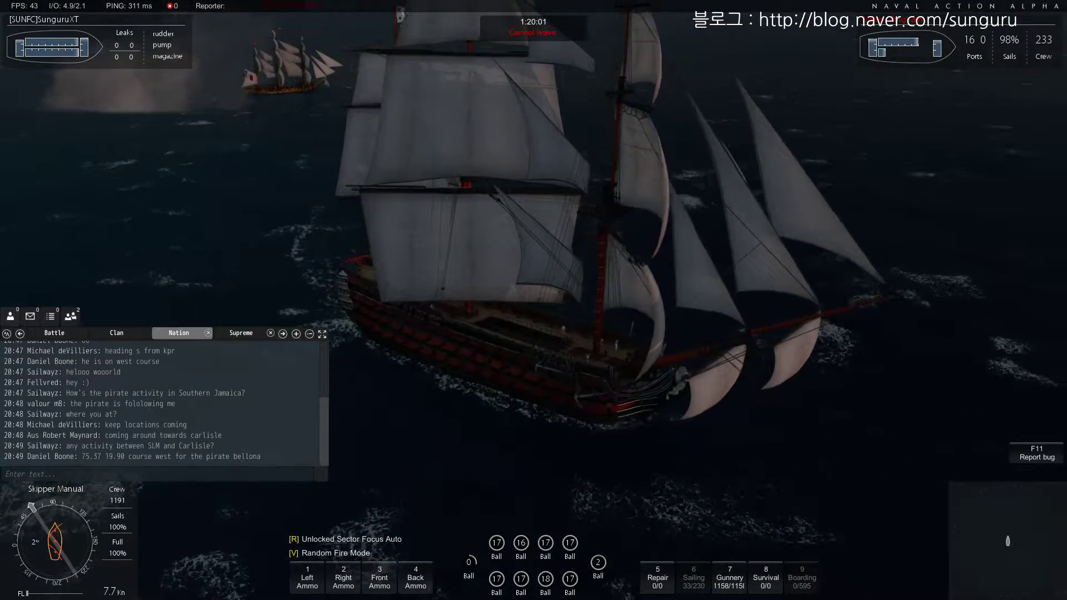
Aim the port guns at the distant Surprise, inspect it through the spyglass and fire the broadside in Random Fire Mode
key("shift")
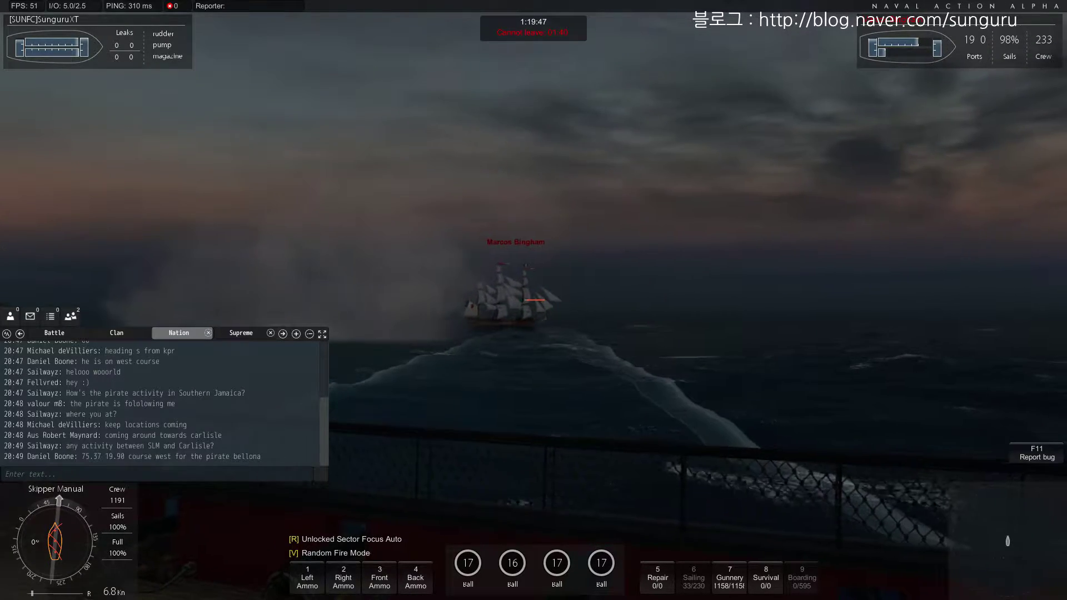
key("shift")
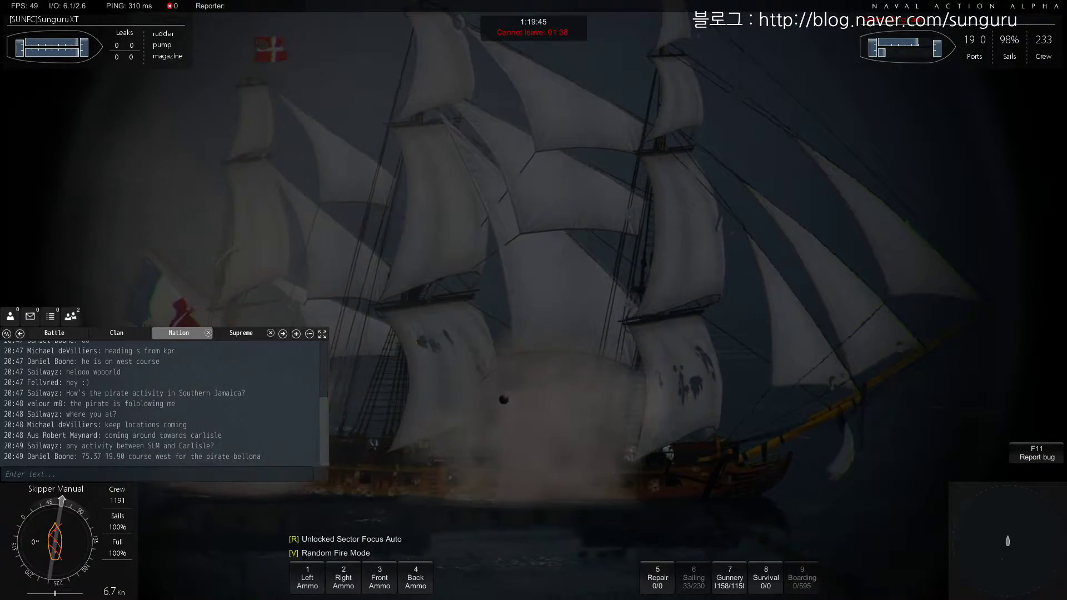
key("shift")
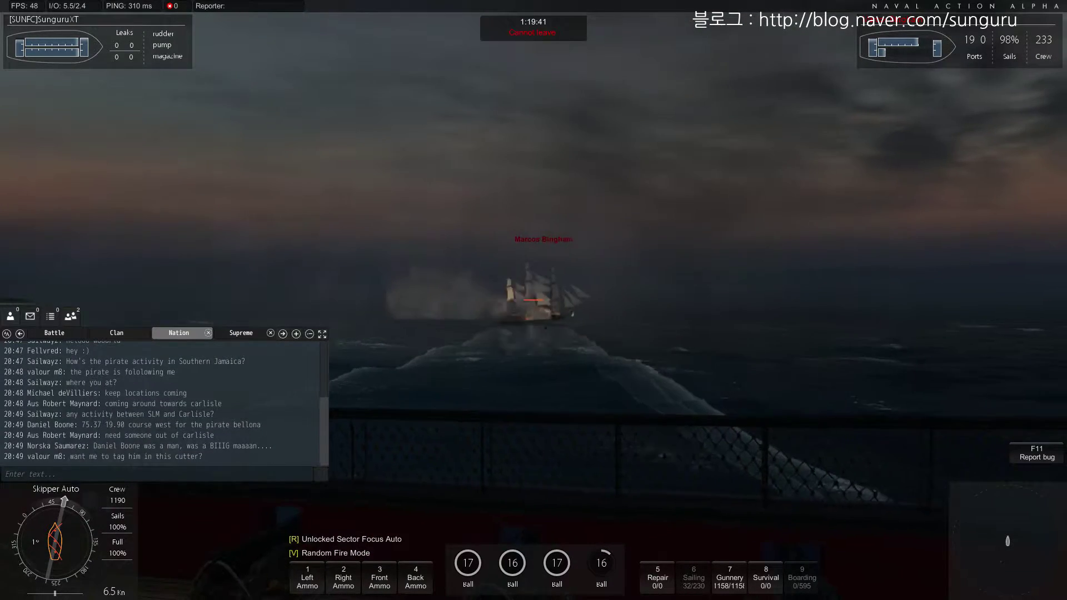
key("shift")
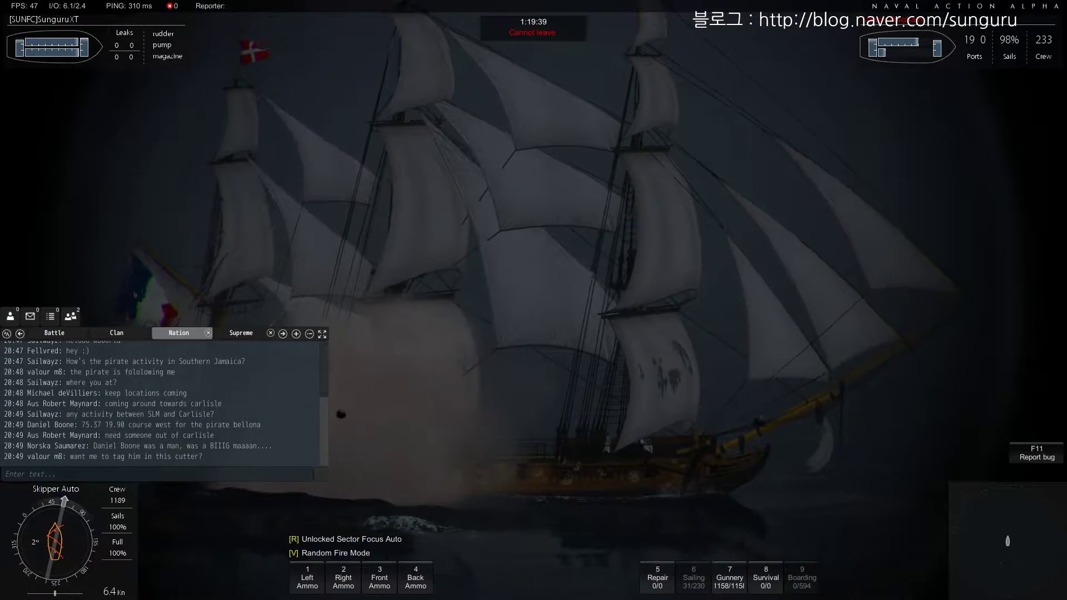
key("shift")
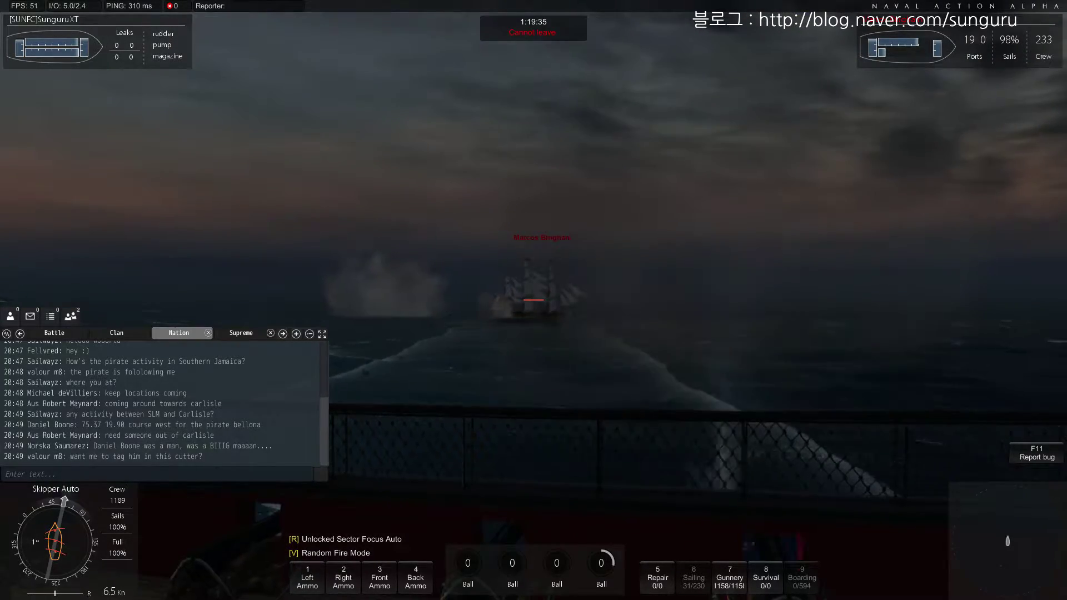
key("space")
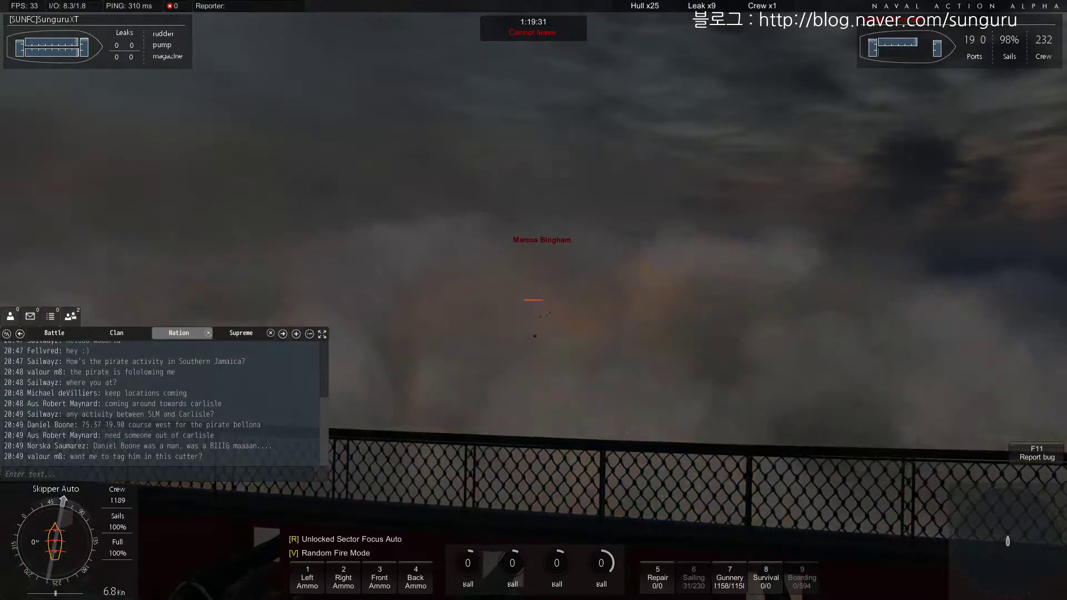
Return to the outside ship view, shrink the chat window and fire the remaining loaded broadside
key("shift")
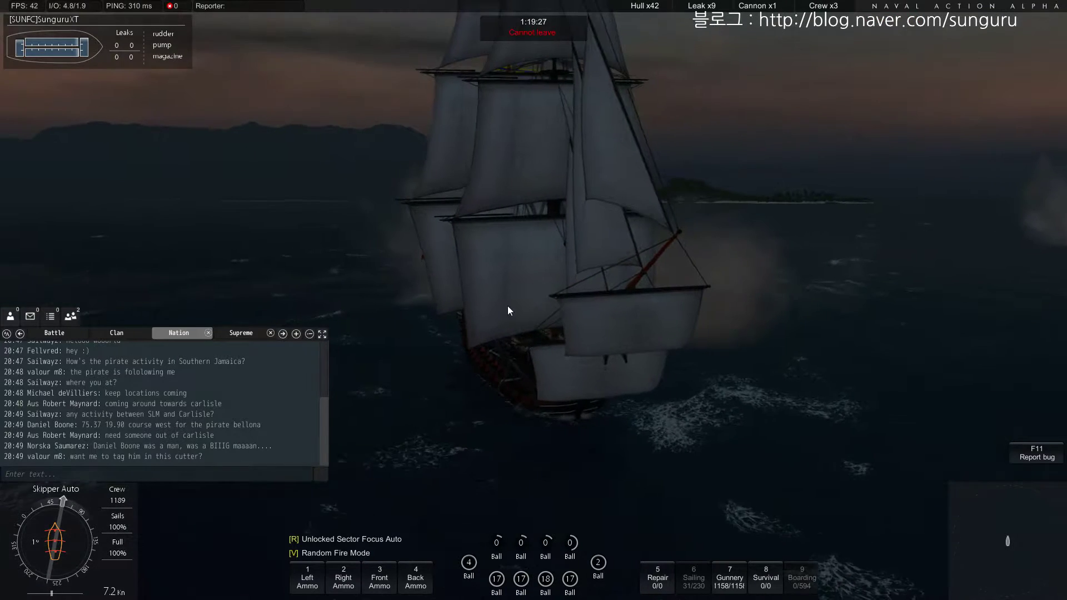
left_click_drag(323, 335, 115, 363)
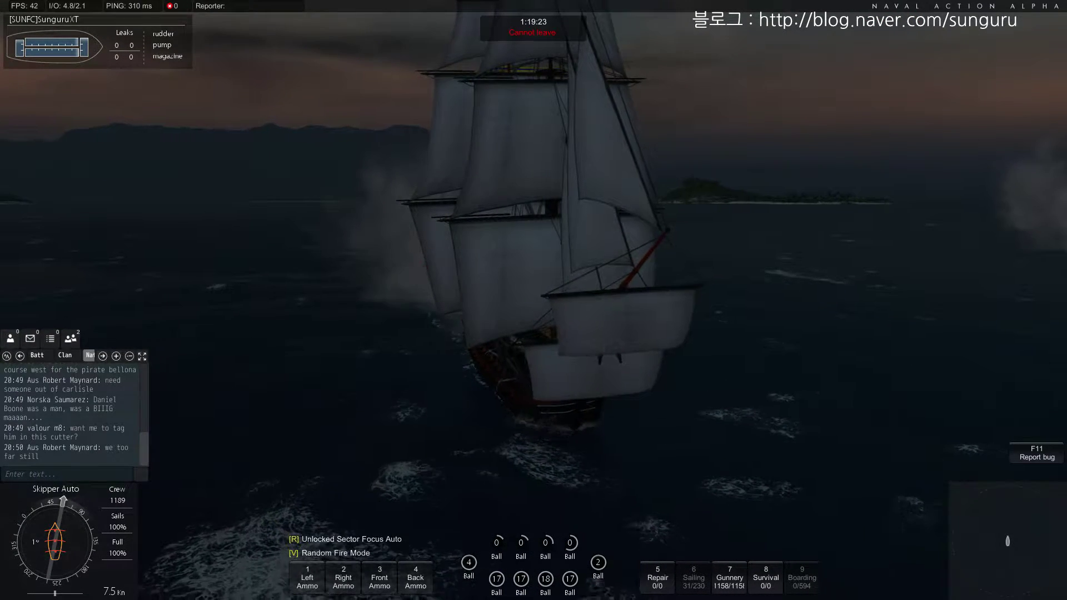
key("space")
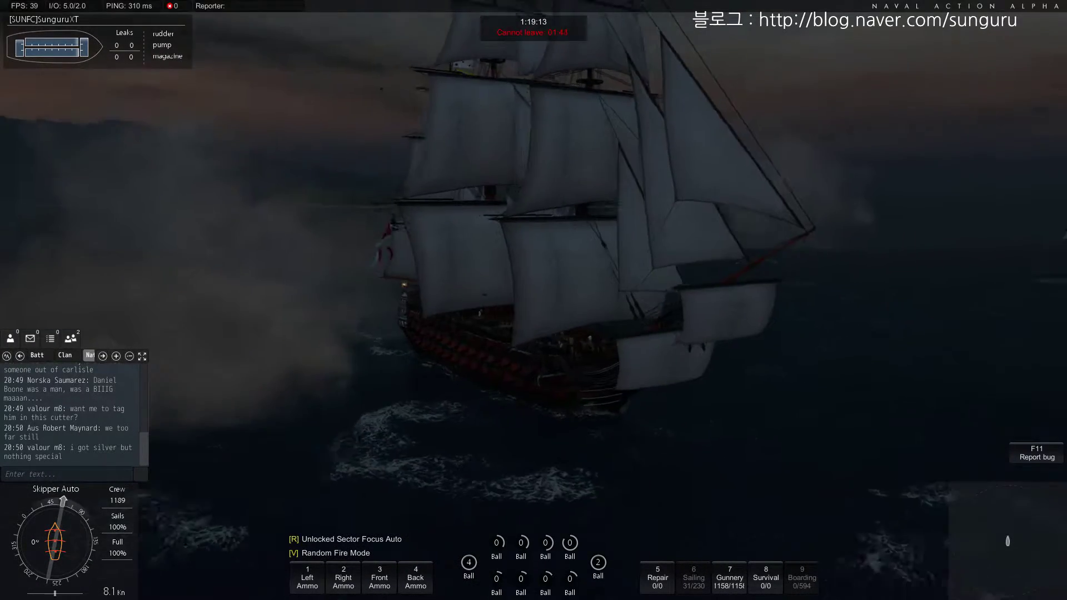
Aim the reloading guns at the distant Surprise and inspect it through the spyglass
key("shift")
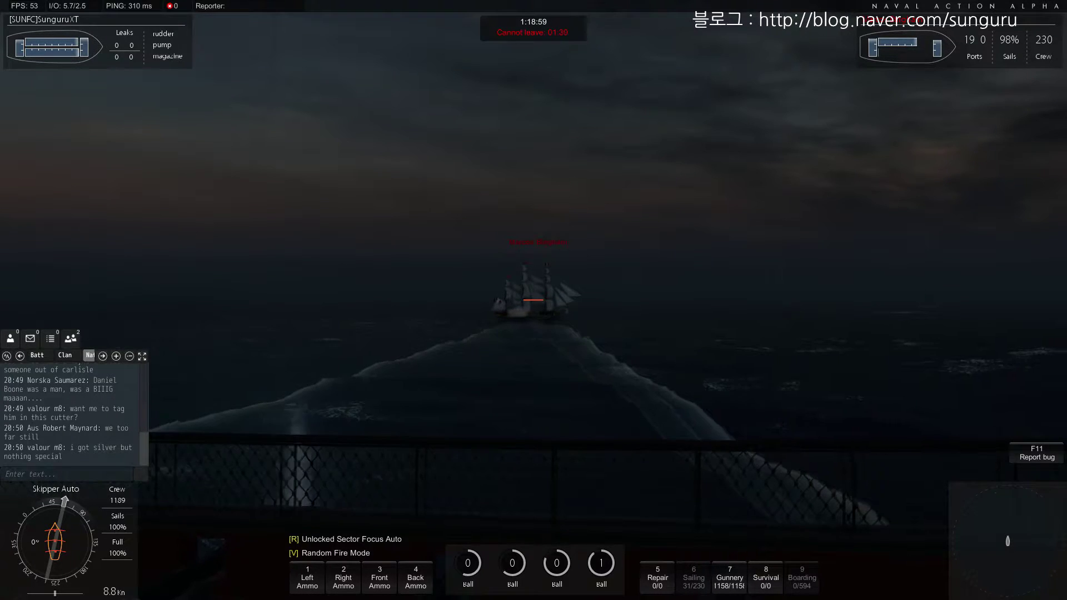
key("shift")
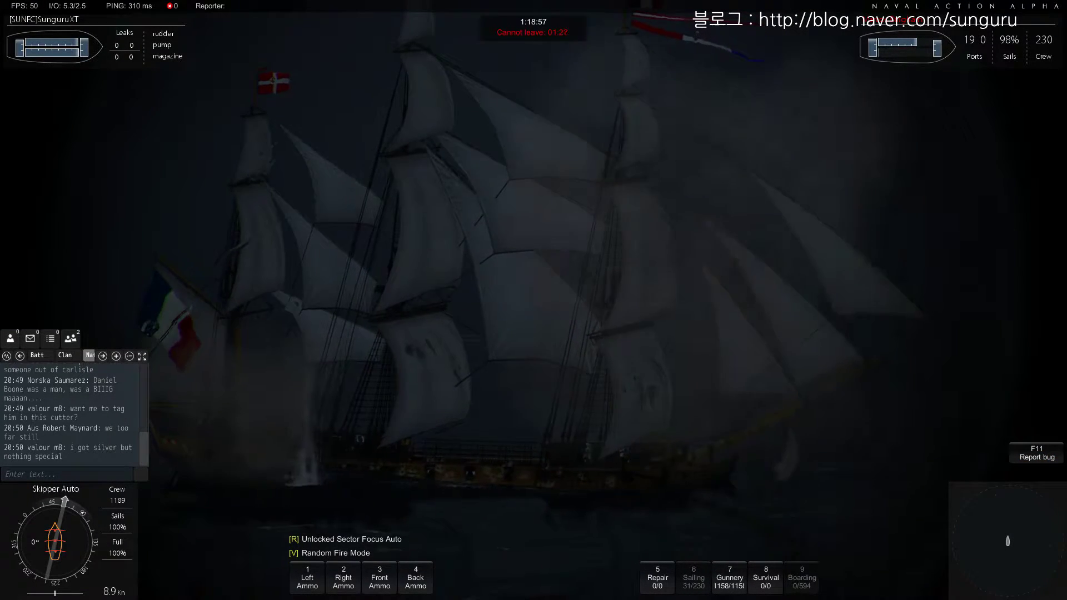
key("z")
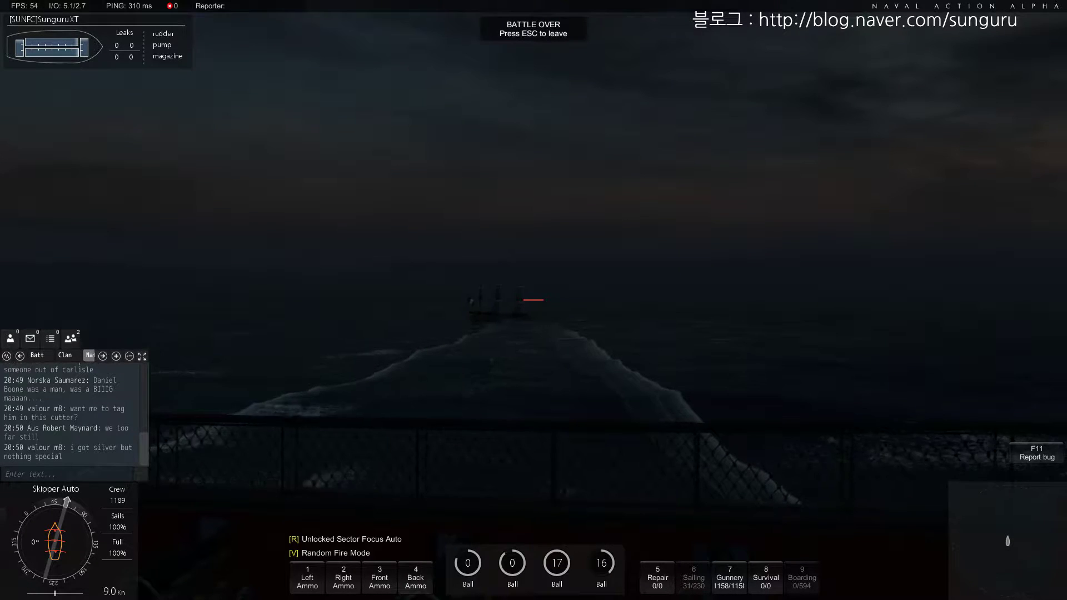
Leave the finished battle and proceed to the combat results
key("Escape")
left_click(533, 299)
left_click(488, 307)
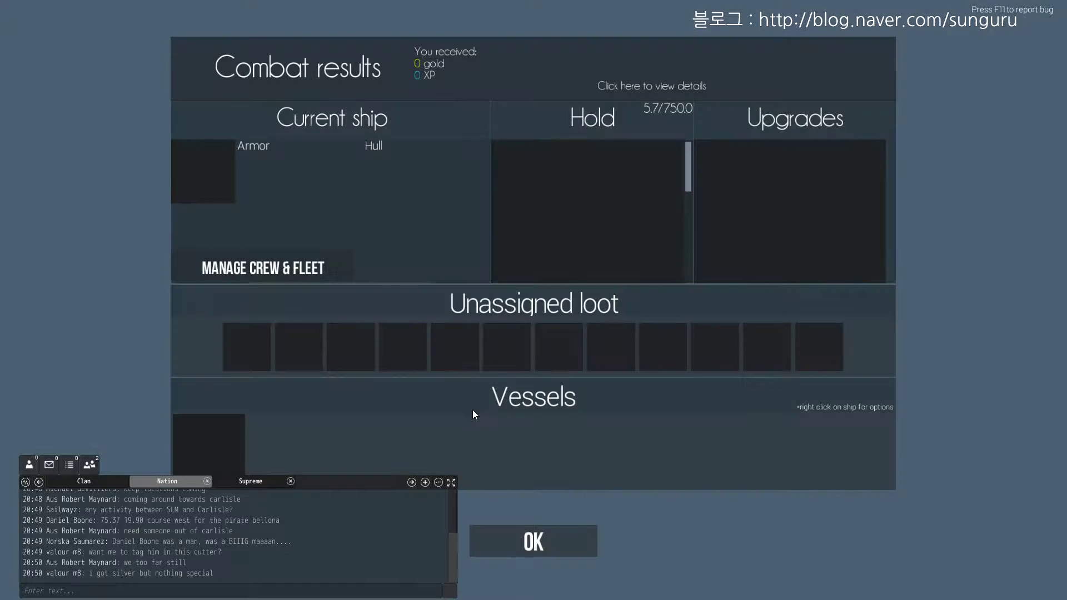
Accept the Santisima's crew assignment and close the combat results to return to the open sea
left_click(496, 532)
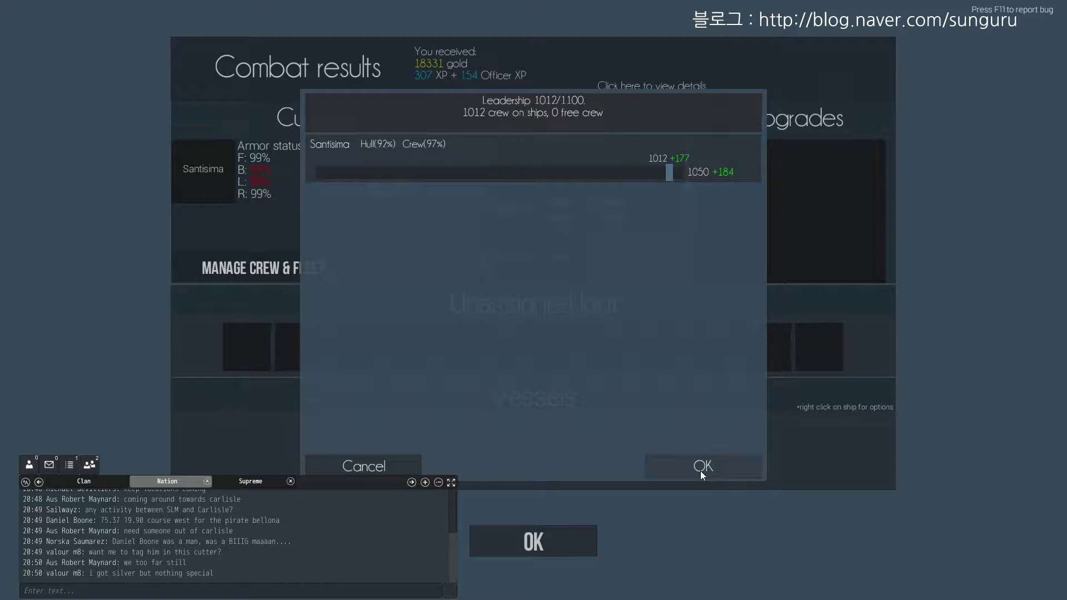
left_click(701, 471)
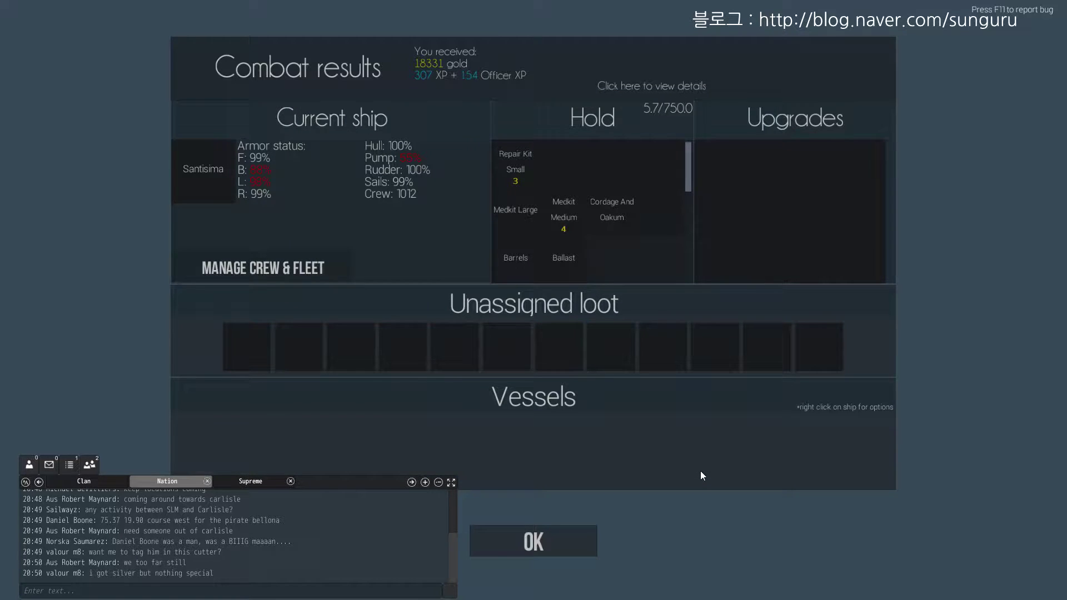
key("Return")
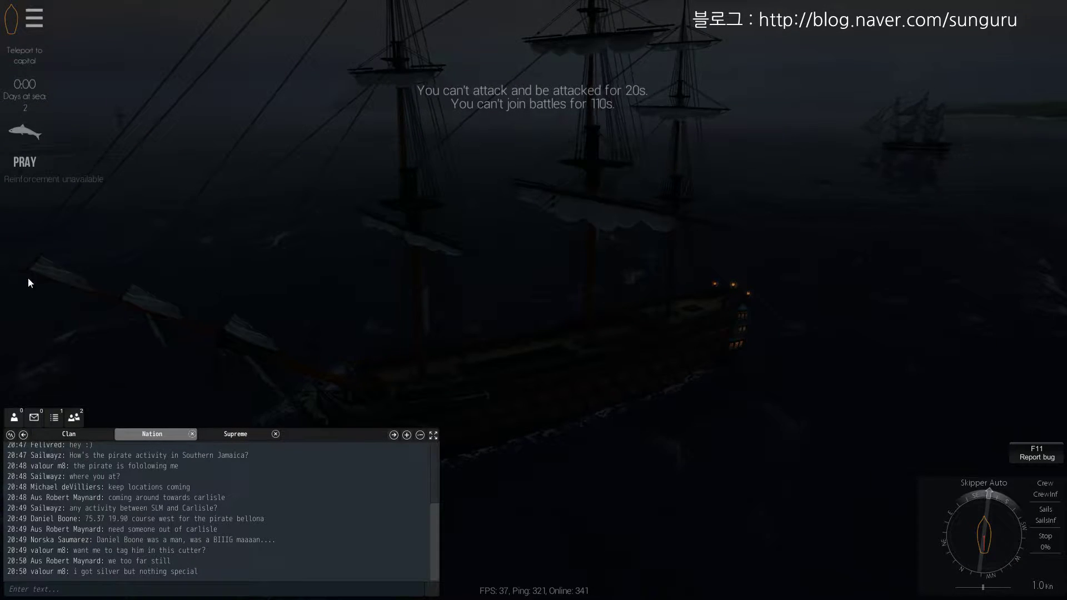
Bring the sails from Stop to Full and select the nearby crossed-swords battle marker to show its combat information
left_click_drag(31, 283, 491, 130)
key("w")
key("w")
left_click(526, 86)
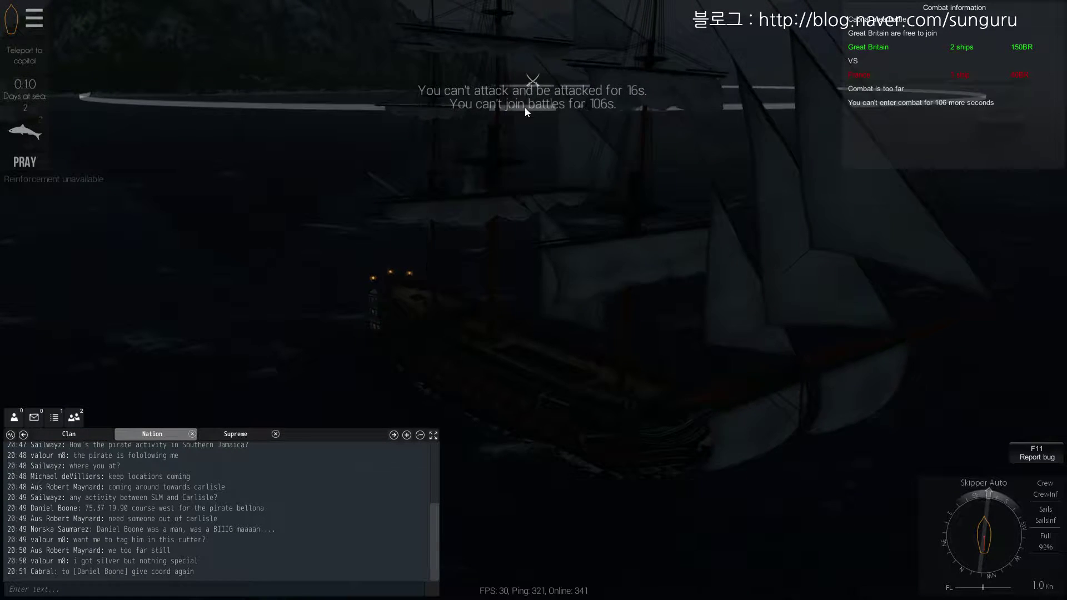
Look all around the sailing Santisima and examine the nearby ships, the coast and the battle marker
scroll(486, 251, "down", 3)
left_click_drag(485, 251, 1003, 211)
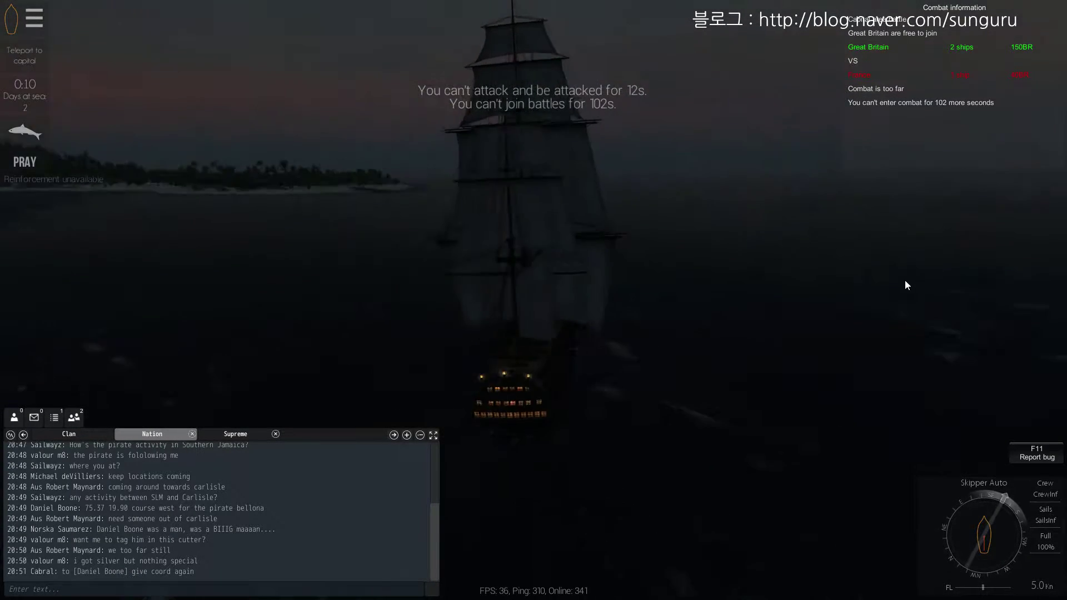
left_click_drag(906, 281, 1000, 278)
left_click_drag(669, 263, 1042, 271)
left_click_drag(532, 273, 819, 273)
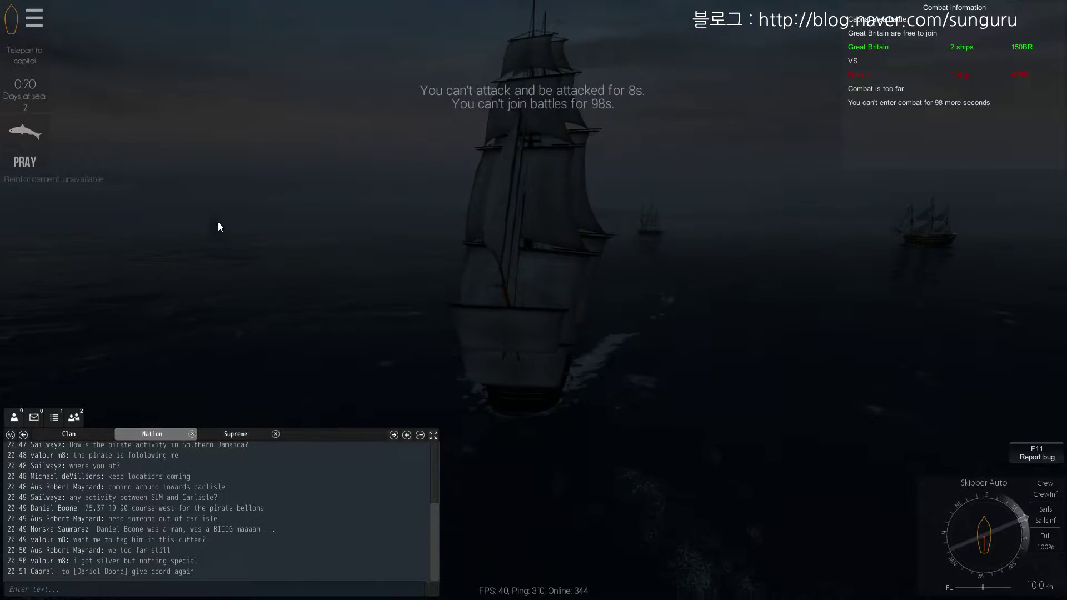
left_click_drag(569, 249, 1, 291)
left_click_drag(742, 281, 469, 287)
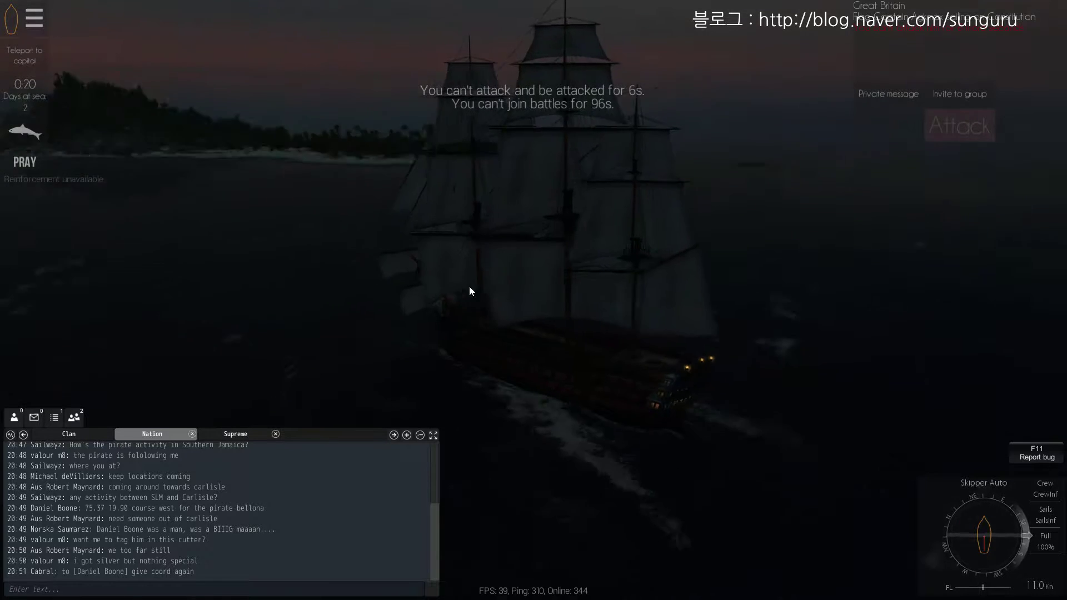
left_click_drag(787, 255, 388, 261)
left_click_drag(564, 232, 482, 219)
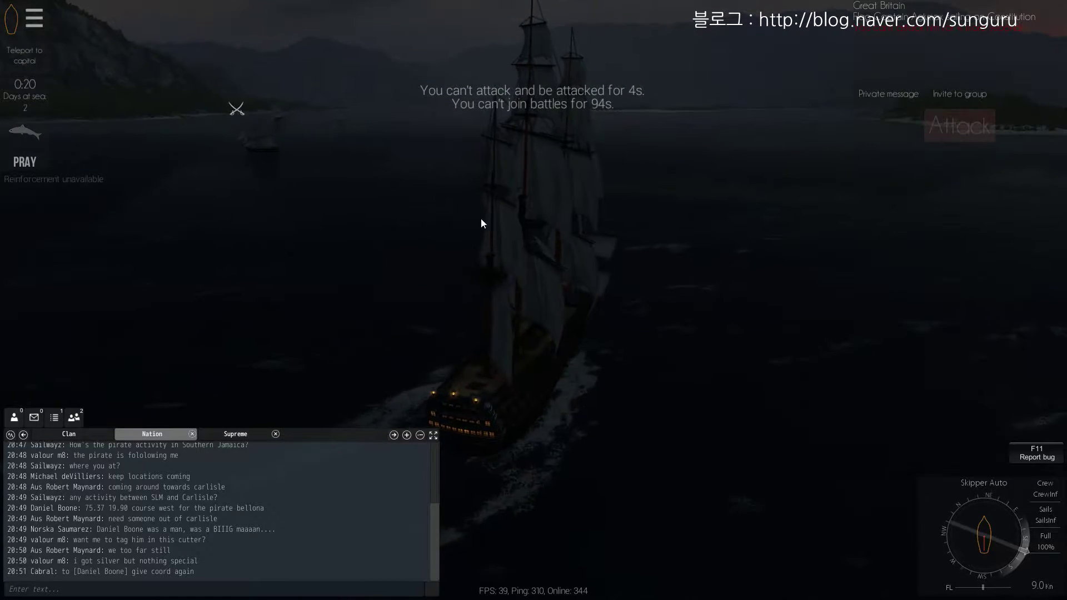
left_click(267, 112)
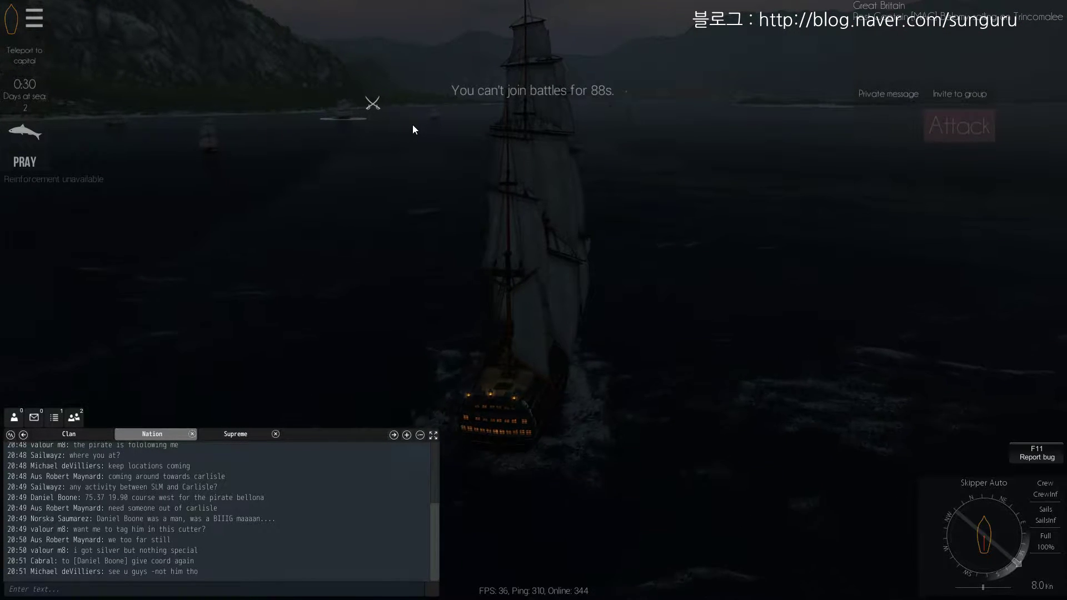
Hide the game interface and frame the Santisima from farther behind, with the horizon and coast in view
key("ctrl+h")
scroll(397, 181, "down", 3)
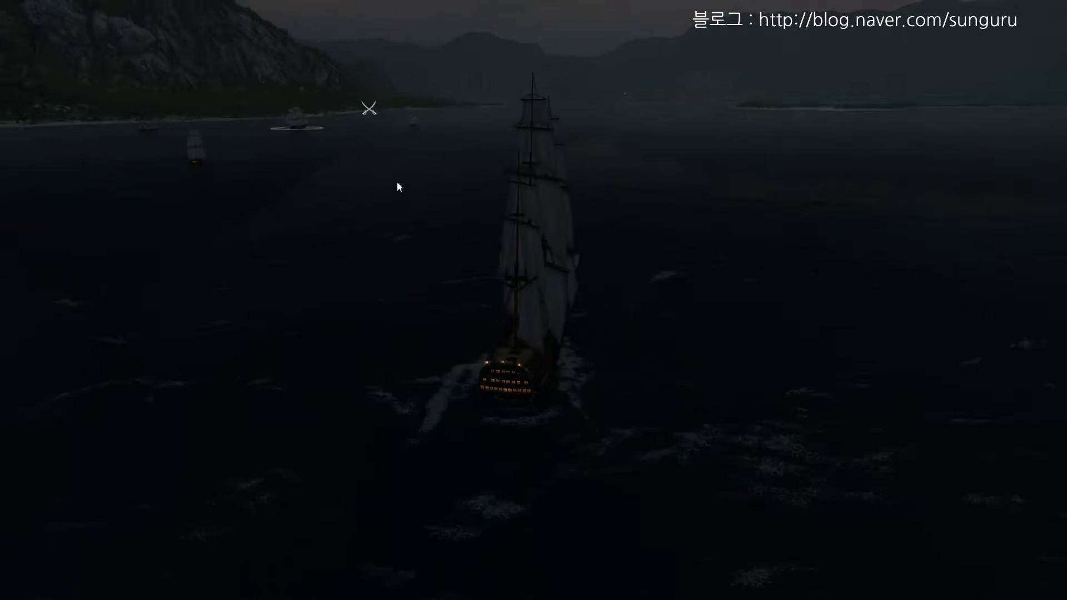
left_click_drag(360, 316, 360, 388)
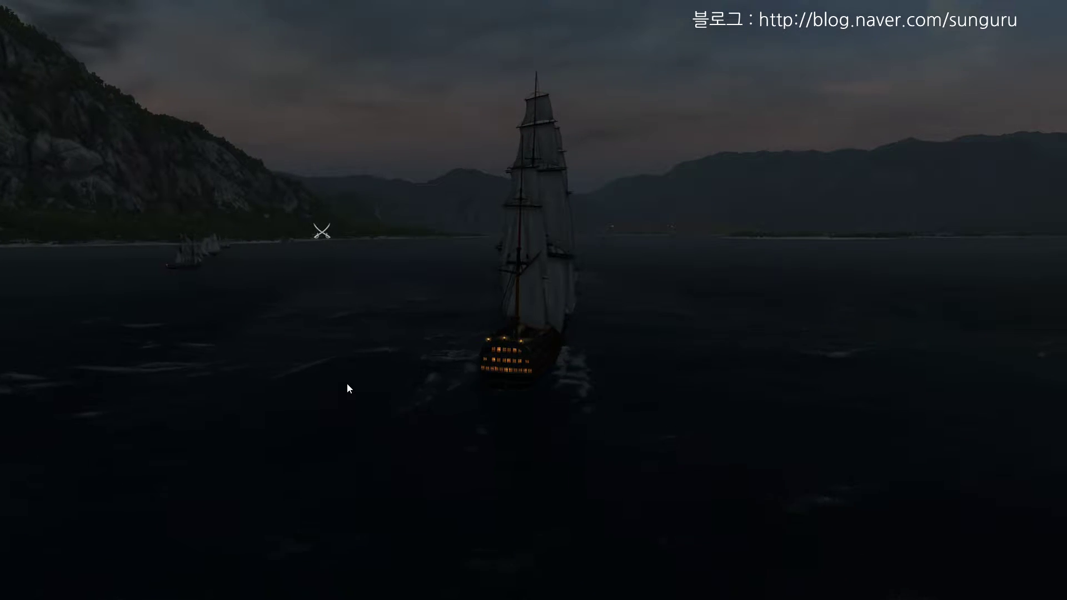
Switch from Naval Action to the Windows desktop with the Open Broadcaster Software window and dismiss the Start menu
key("super")
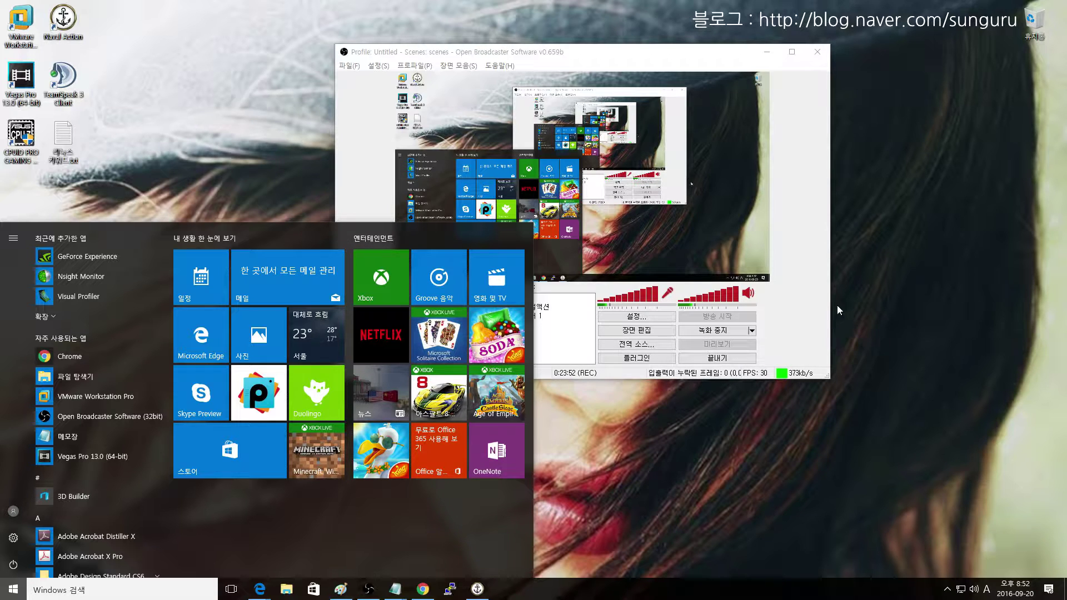
key("Escape")
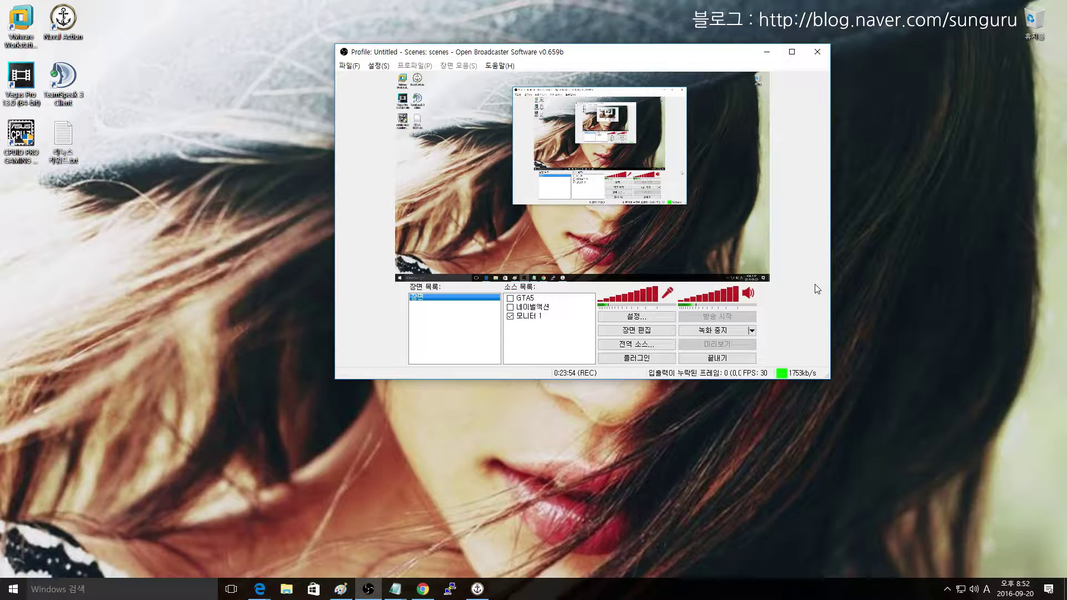